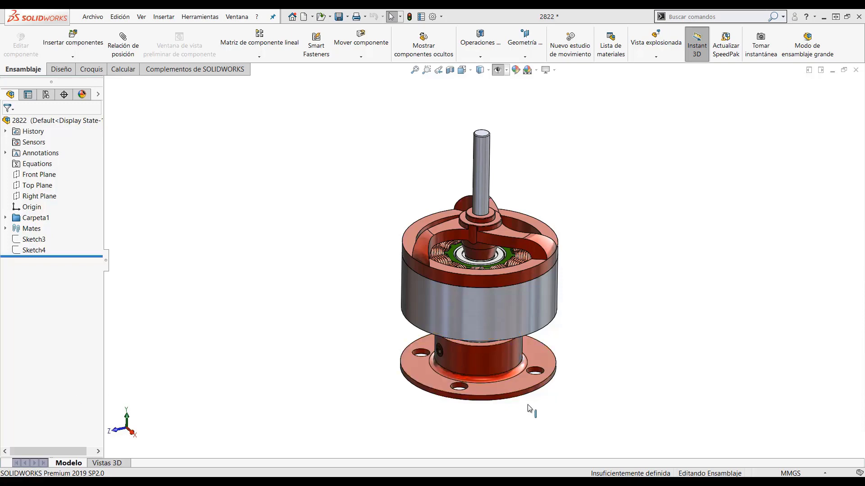
- Open the EMAX 2822 Stator Mounting Plate part from the assembly, and create a new part document
{"action": "right_click", "coordinate": [472, 367]}
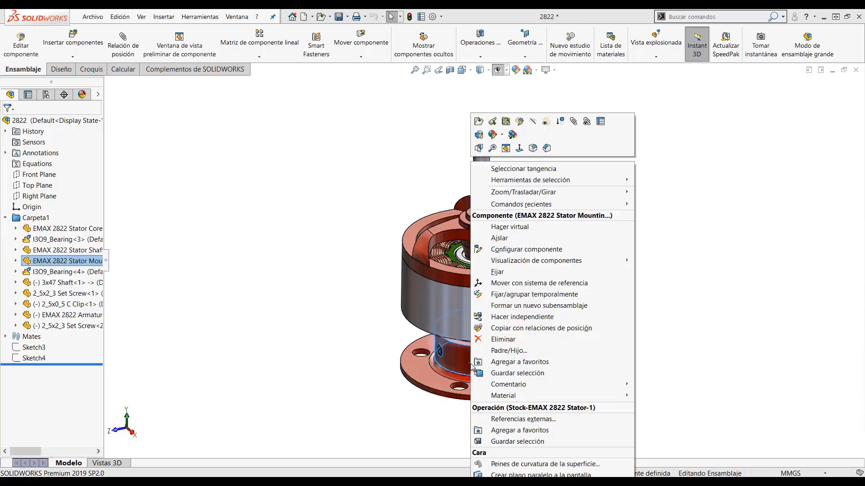
{"action": "left_click", "coordinate": [478, 147]}
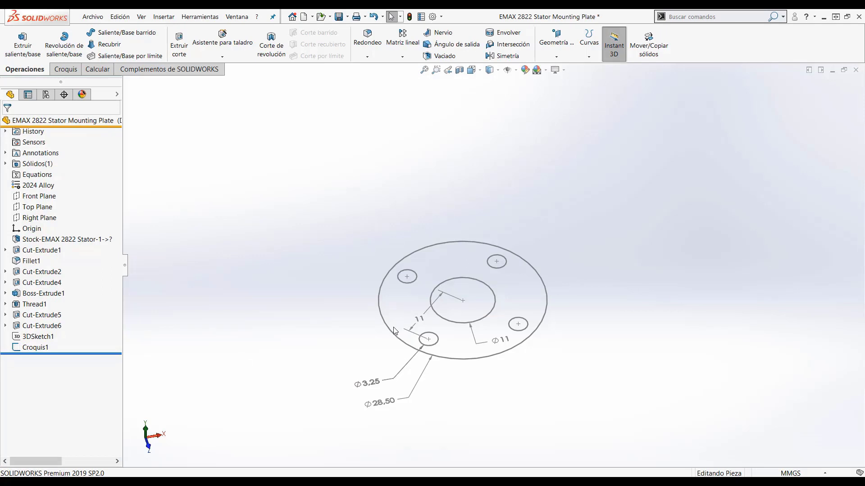
{"action": "left_click", "coordinate": [93, 17]}
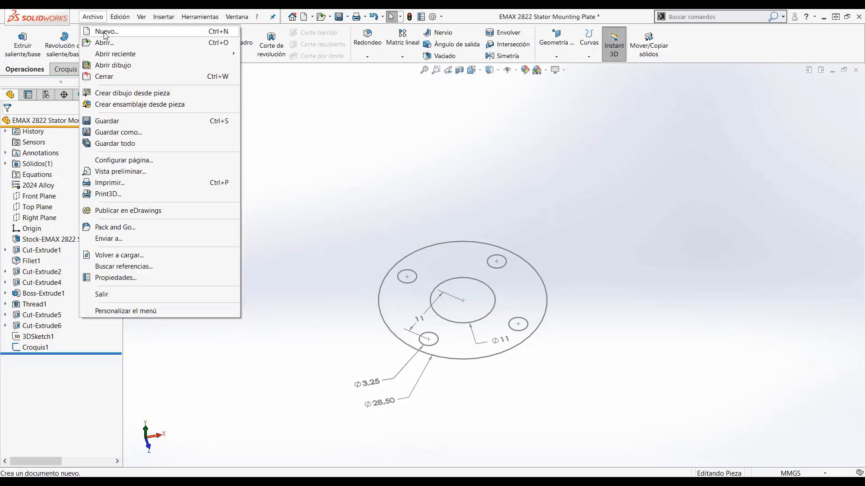
{"action": "left_click", "coordinate": [105, 33]}
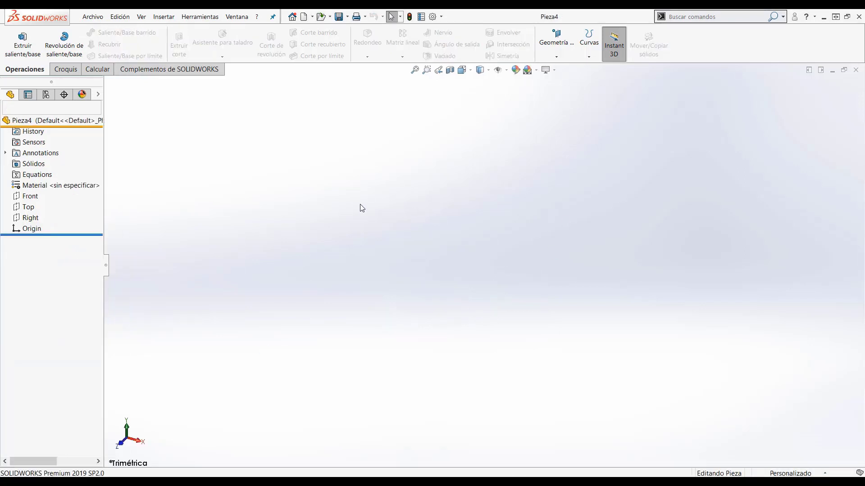
- Start a sketch on the Top plane and draw a 450 mm diameter circle centred on the origin
{"action": "left_click", "coordinate": [29, 208]}
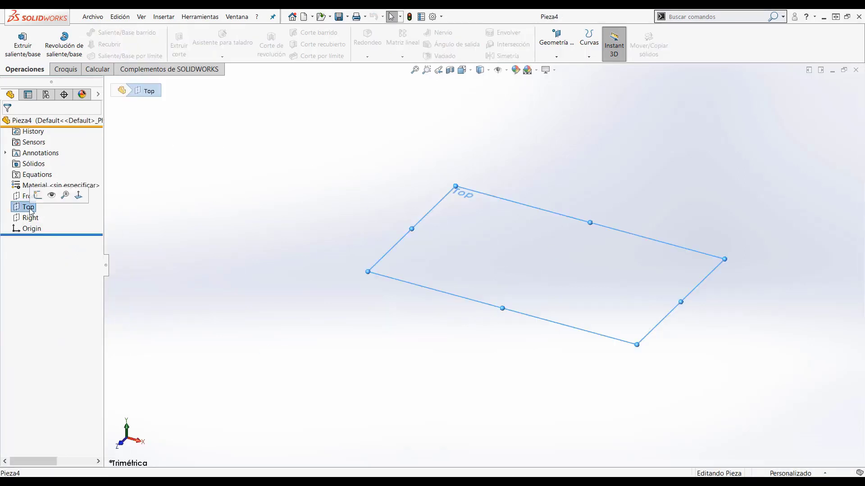
{"action": "left_click", "coordinate": [38, 195]}
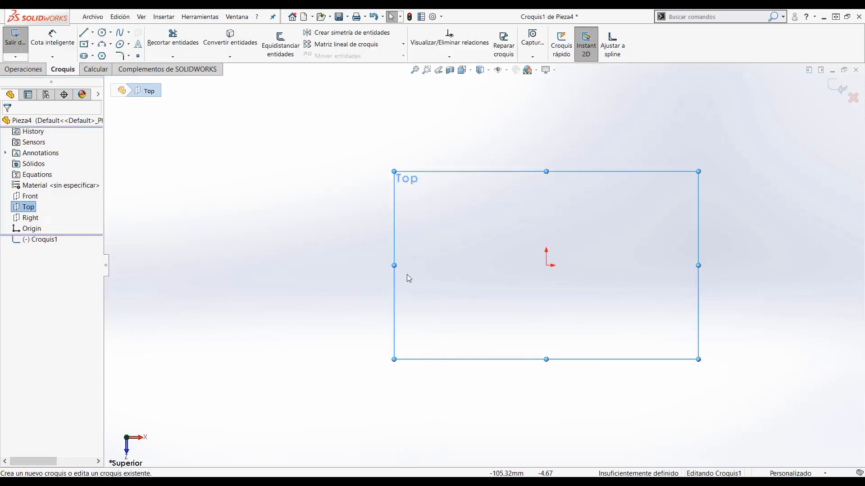
{"action": "left_click", "coordinate": [102, 32]}
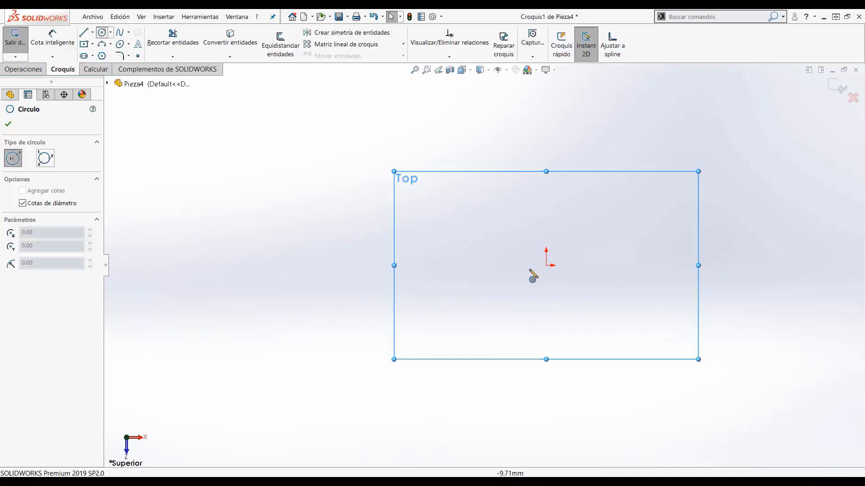
{"action": "left_click", "coordinate": [547, 267]}
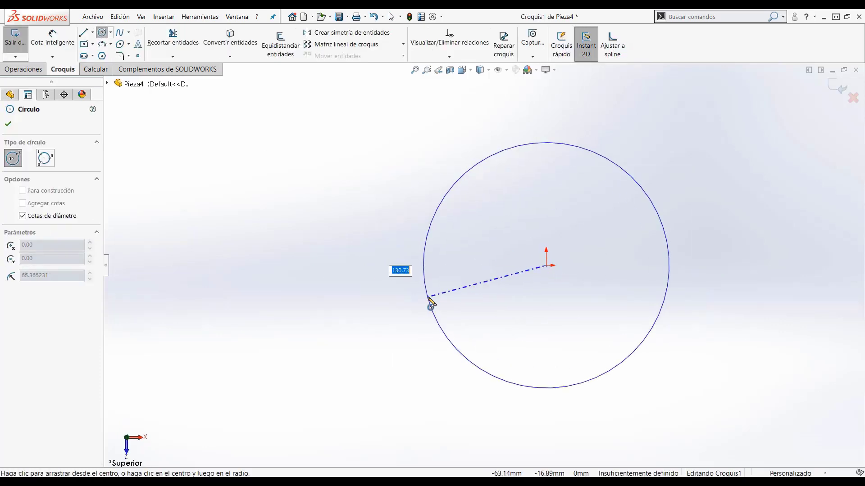
{"action": "type", "text": "450"}
{"action": "key", "text": "Return"}
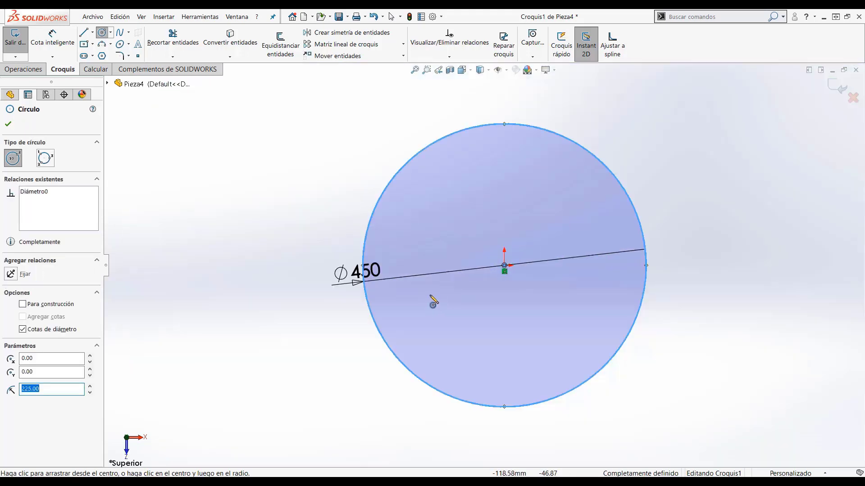
{"action": "key", "text": "Escape"}
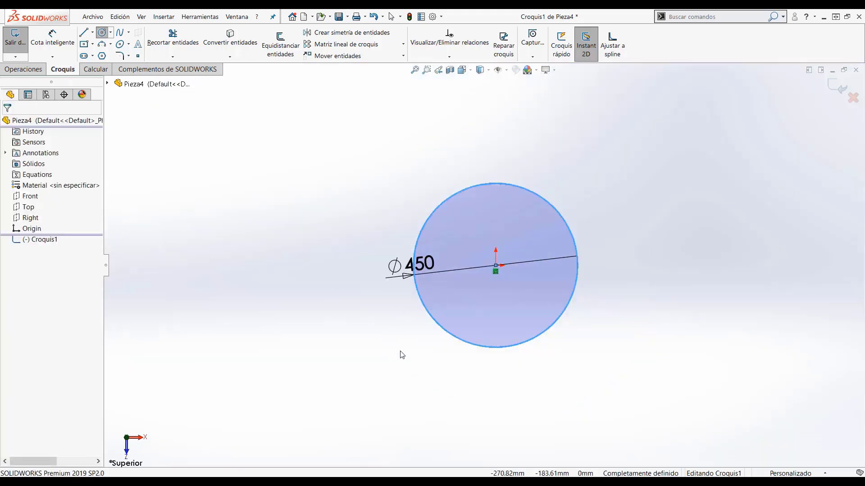
- Draw a vertical and a horizontal line through the circle's centre, each joining opposite quadrant points
{"action": "key", "text": "l"}
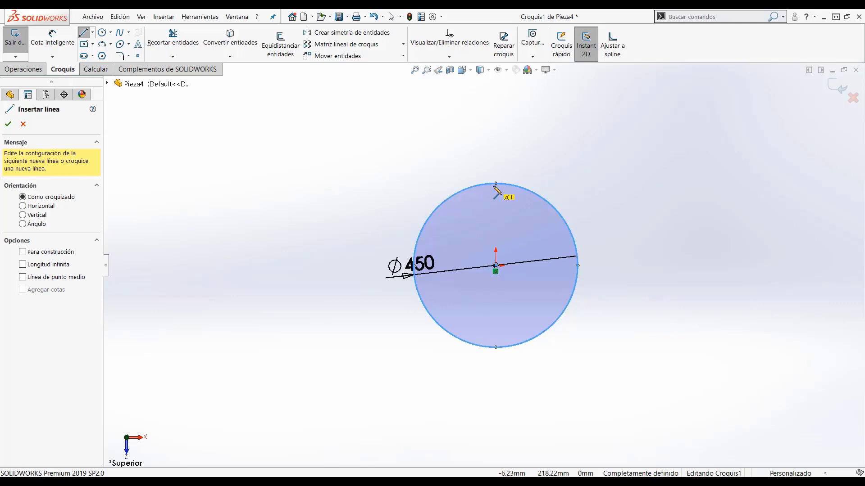
{"action": "left_click", "coordinate": [496, 183]}
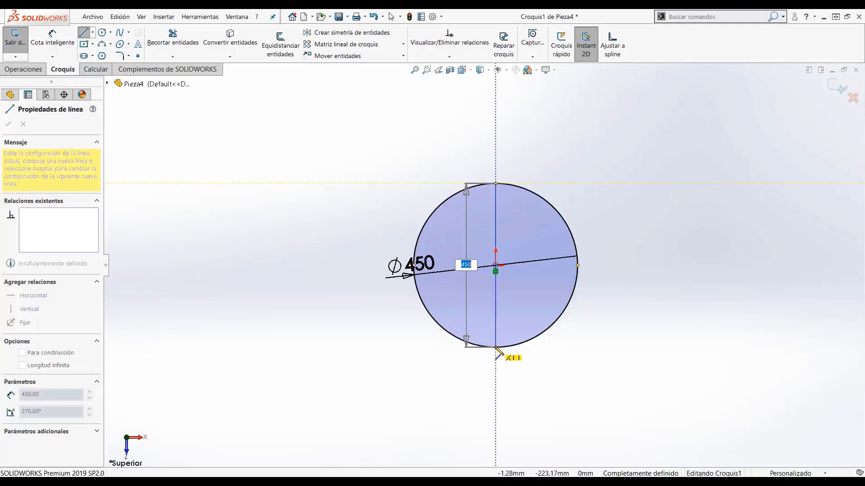
{"action": "left_click", "coordinate": [496, 347]}
{"action": "key", "text": "Escape"}
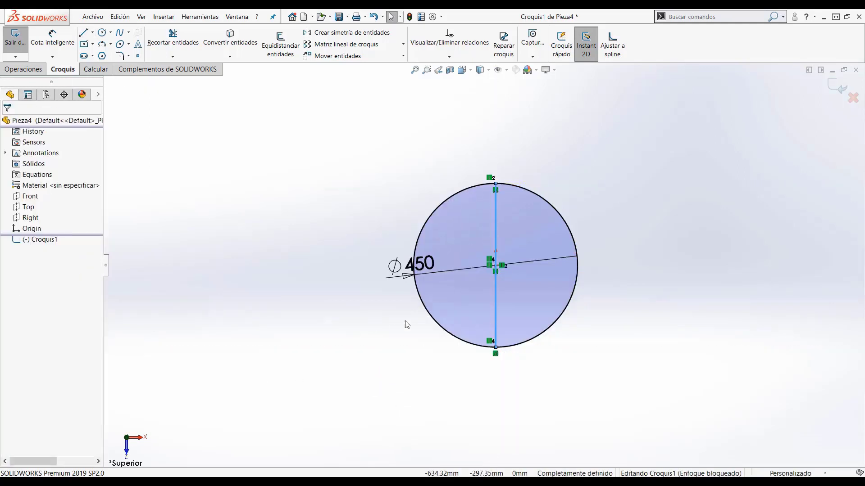
{"action": "key", "text": "l"}
{"action": "left_click", "coordinate": [578, 265]}
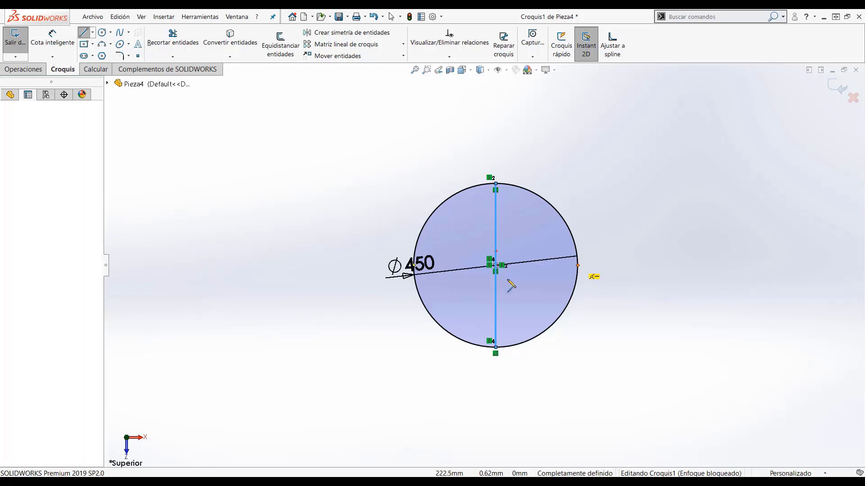
{"action": "left_click", "coordinate": [414, 266]}
{"action": "key", "text": "Escape"}
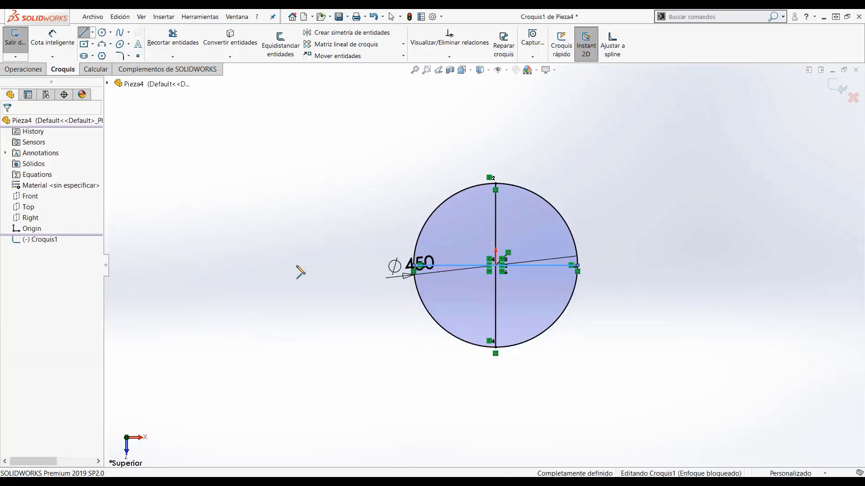
- Convert the circle and both lines to construction geometry and exit the sketch
{"action": "left_click_drag", "start_coordinate": [339, 127], "coordinate": [337, 125]}
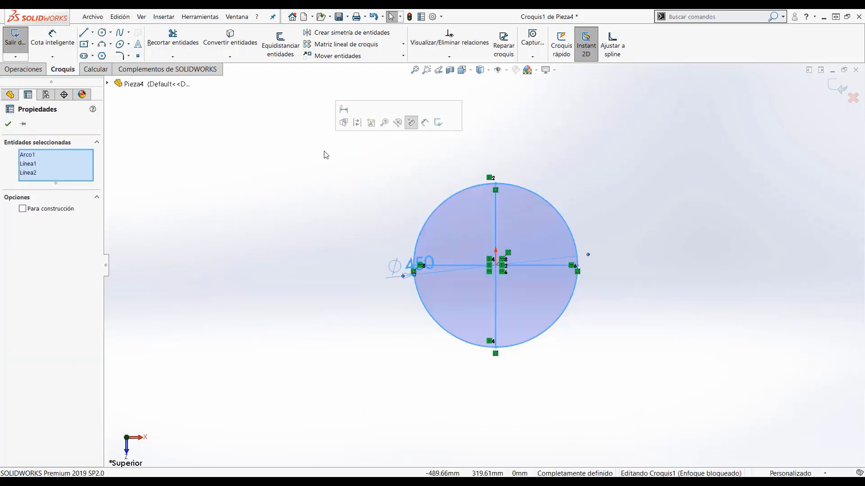
{"action": "left_click", "coordinate": [356, 122]}
{"action": "left_click", "coordinate": [332, 192]}
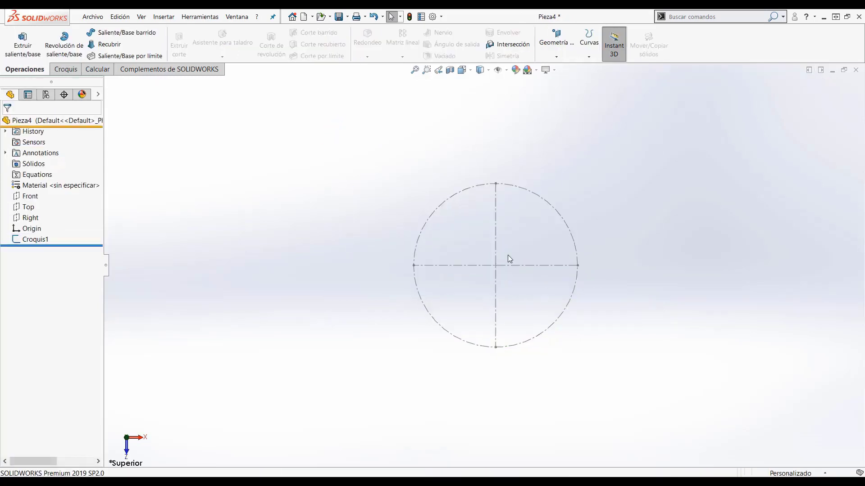
- Rename the construction circle sketch as 450
{"action": "left_click", "coordinate": [37, 240]}
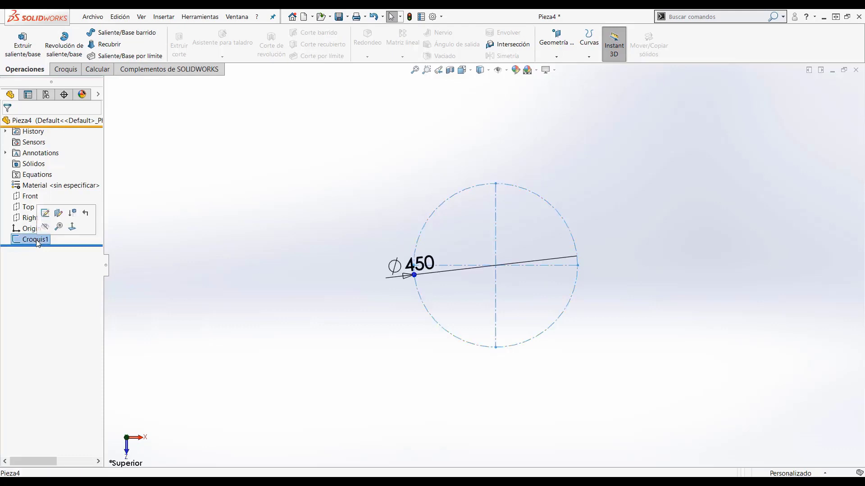
{"action": "left_click", "coordinate": [38, 240]}
{"action": "type", "text": "450"}
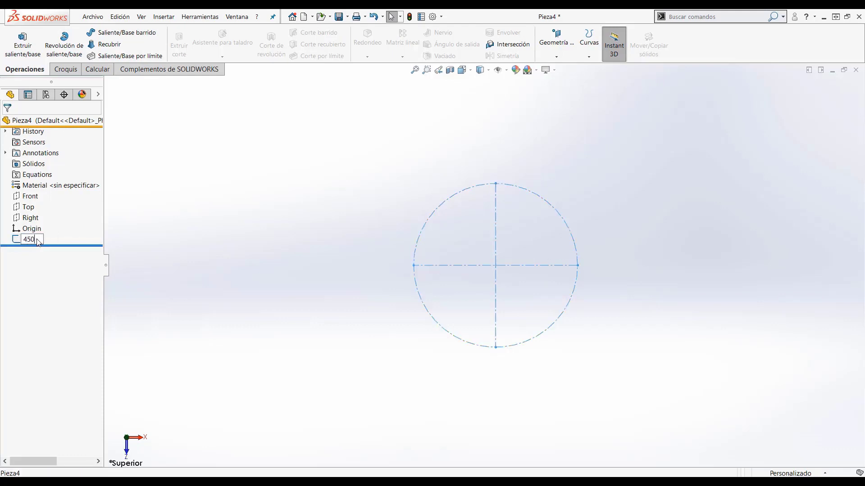
{"action": "left_click", "coordinate": [350, 270]}
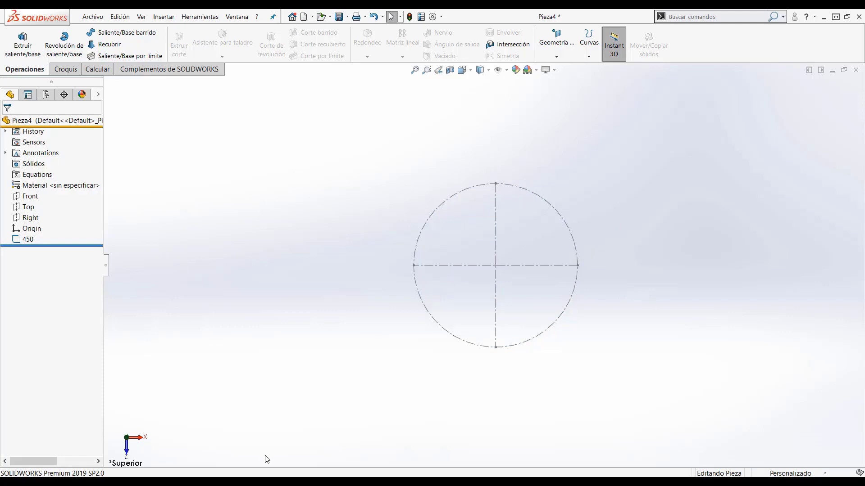
- Switch to the EMAX 2822 Stator Mounting Plate part and copy its flange hole sketch Croquis1
{"action": "key", "text": "ctrl+Tab"}
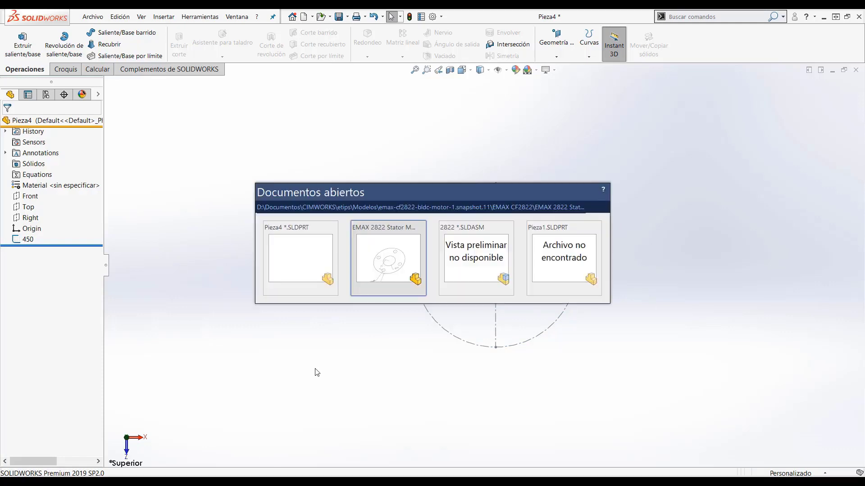
{"action": "left_click", "coordinate": [397, 249]}
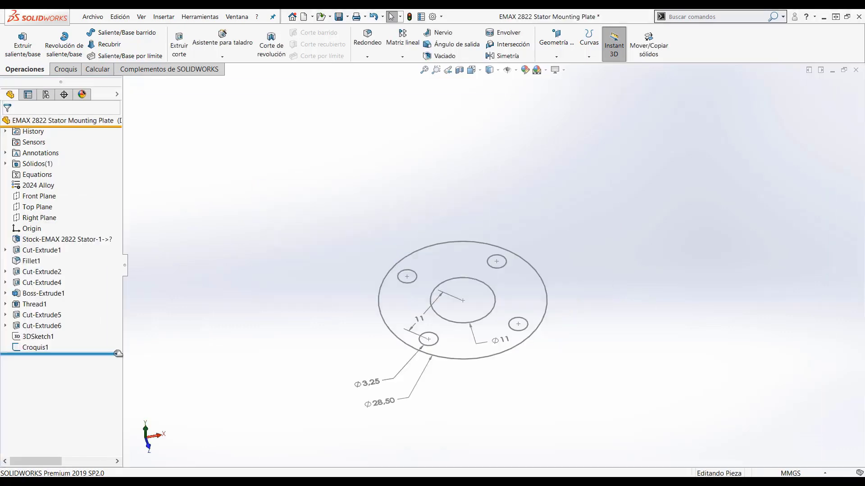
{"action": "left_click", "coordinate": [36, 347]}
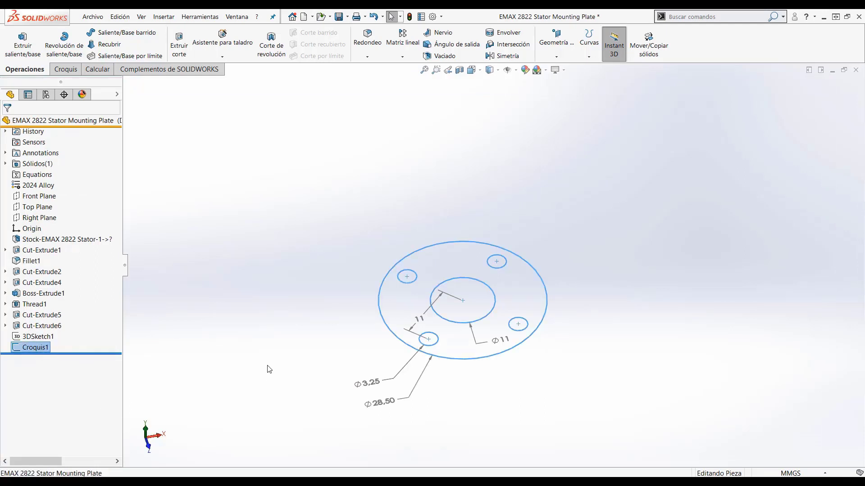
- Close the empty Pieza1 document and return to the Pieza4 part
{"action": "key", "text": "ctrl+Tab"}
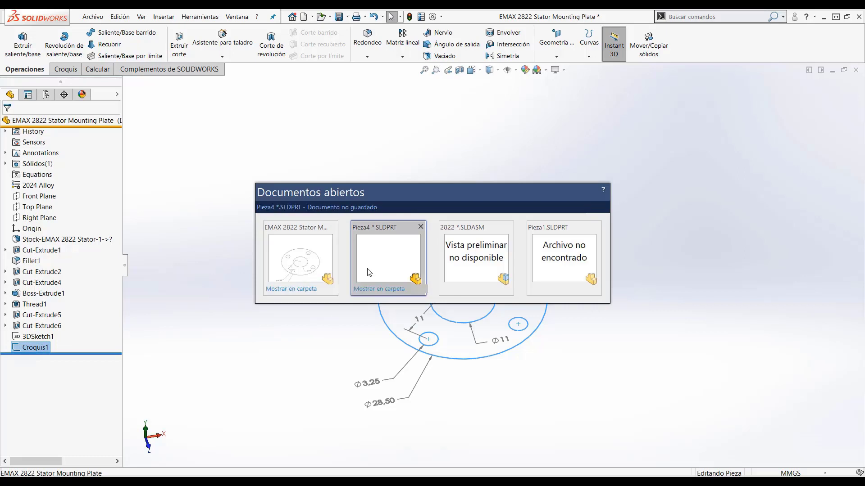
{"action": "left_click", "coordinate": [535, 248]}
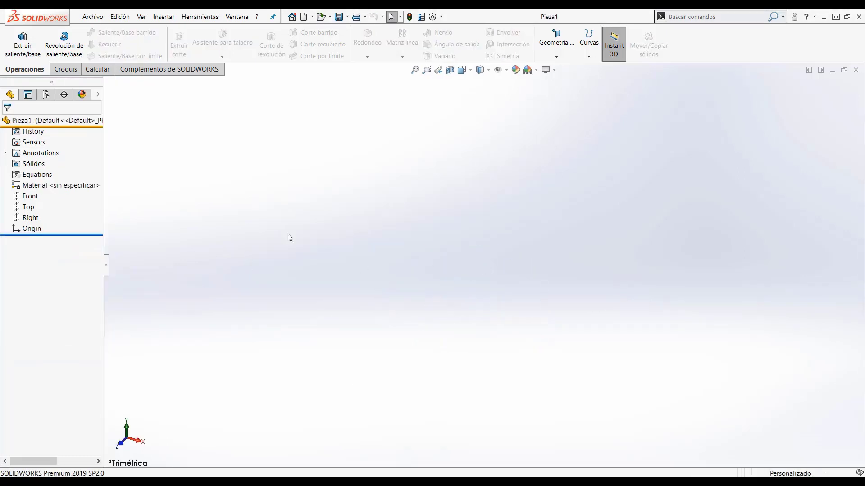
{"action": "left_click", "coordinate": [856, 70]}
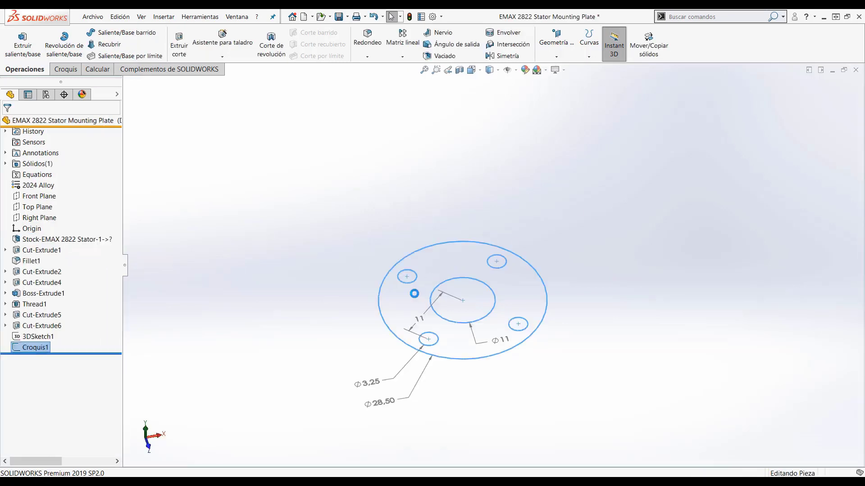
{"action": "key", "text": "ctrl+Tab"}
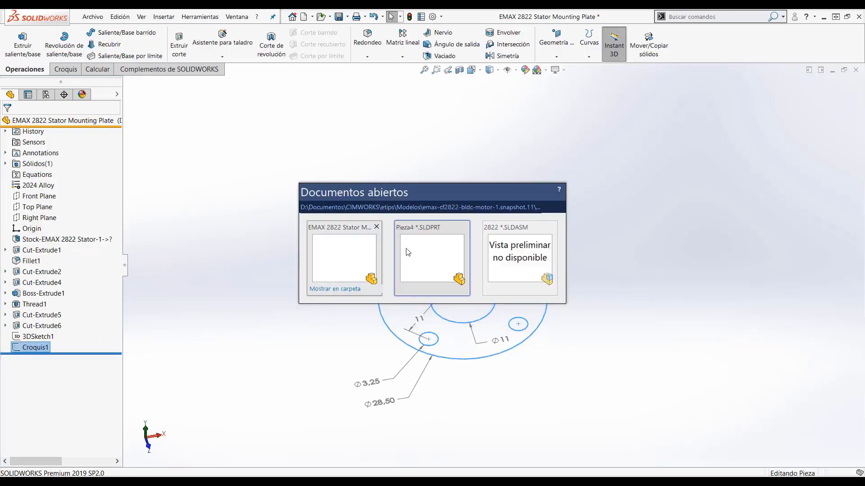
{"action": "left_click", "coordinate": [427, 245]}
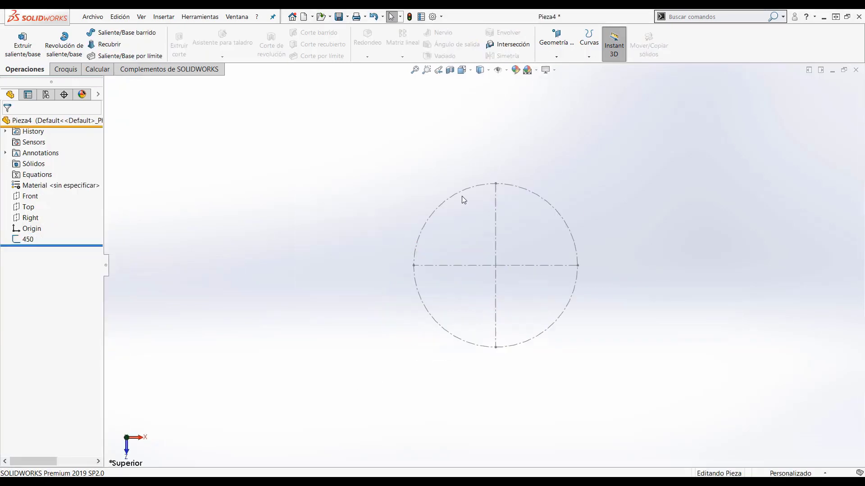
- Paste the copied flange sketch onto the Top plane, undoing the first paste made without a selected plane
{"action": "key", "text": "ctrl+v"}
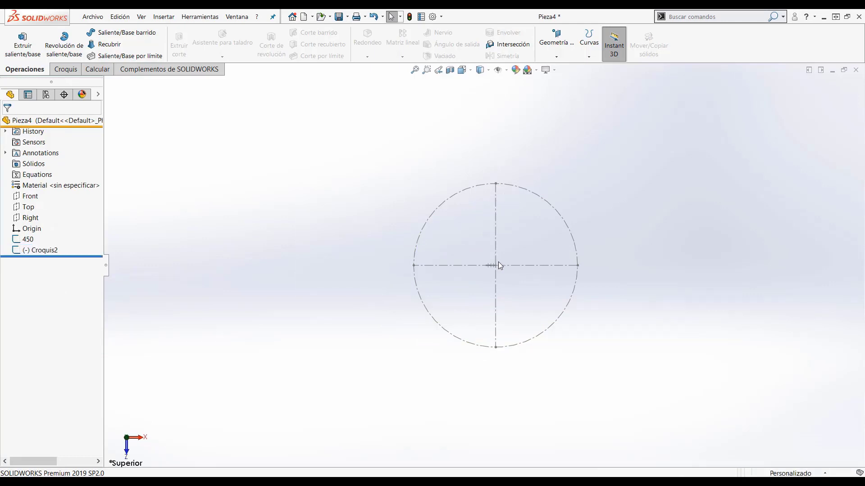
{"action": "key", "text": "ctrl+z"}
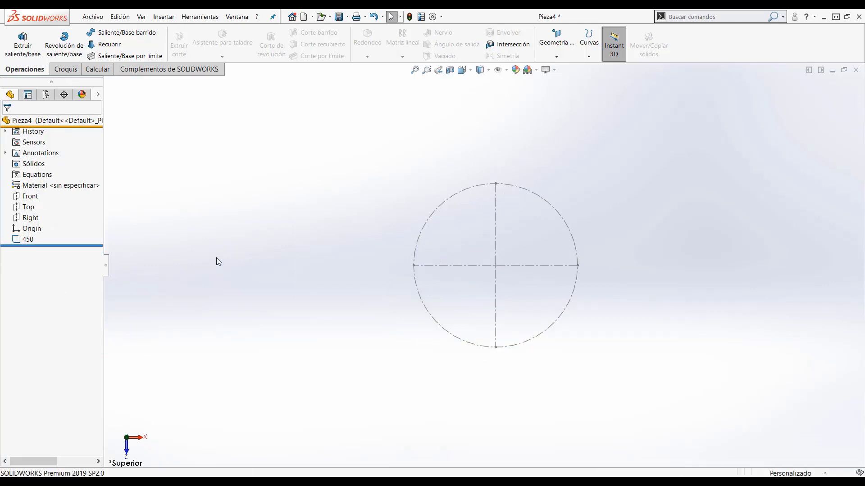
{"action": "left_click", "coordinate": [27, 208]}
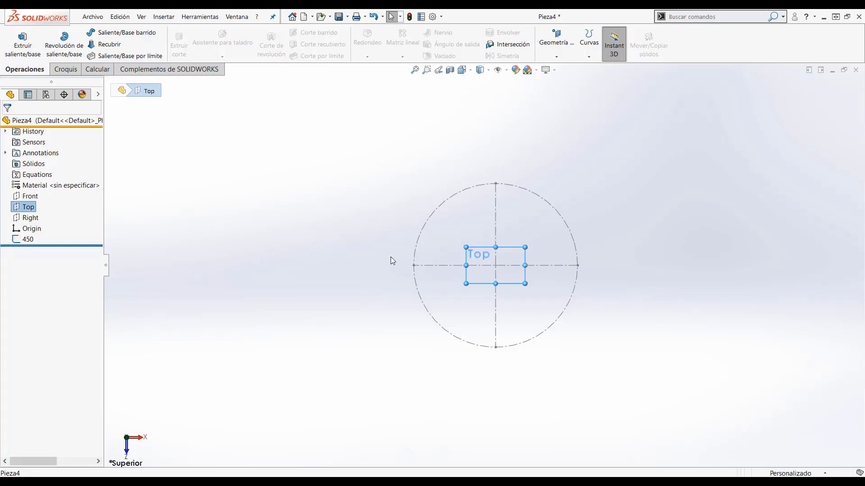
{"action": "key", "text": "ctrl+v"}
{"action": "scroll", "coordinate": [517, 242], "scroll_direction": "down", "scroll_amount": 3}
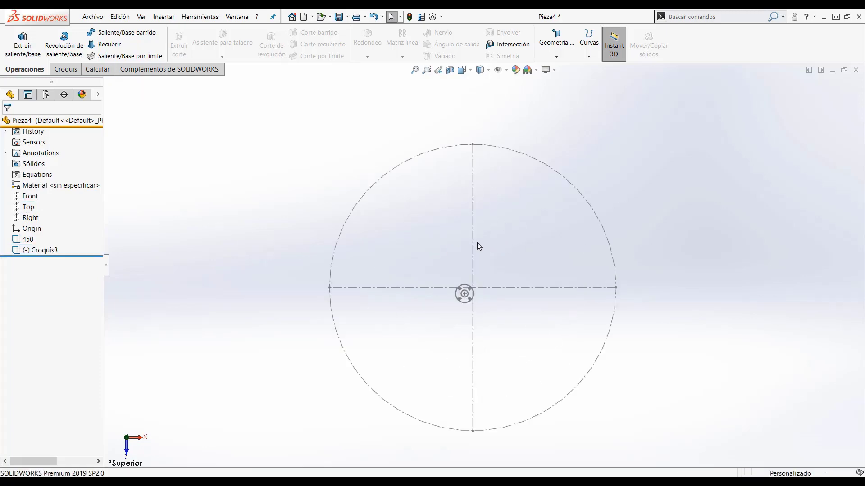
- Open the pasted flange sketch Croquis3 for editing
{"action": "right_click", "coordinate": [58, 251]}
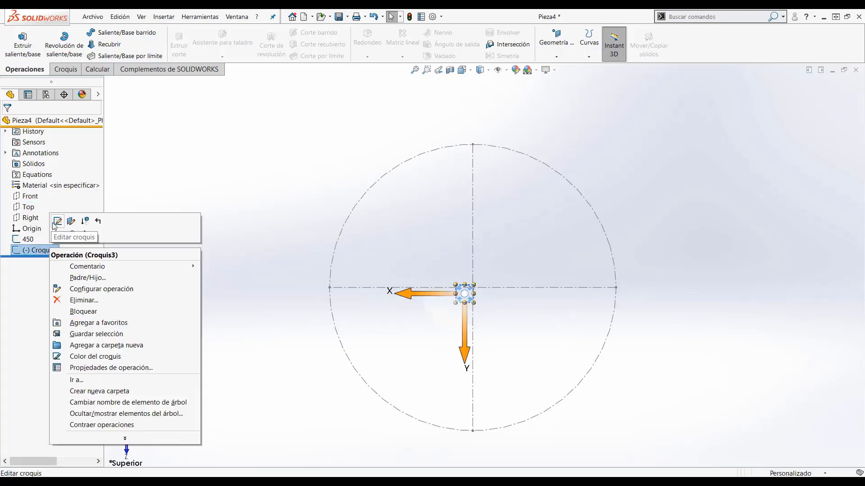
{"action": "left_click", "coordinate": [55, 224]}
{"action": "scroll", "coordinate": [510, 235], "scroll_direction": "down", "scroll_amount": 1}
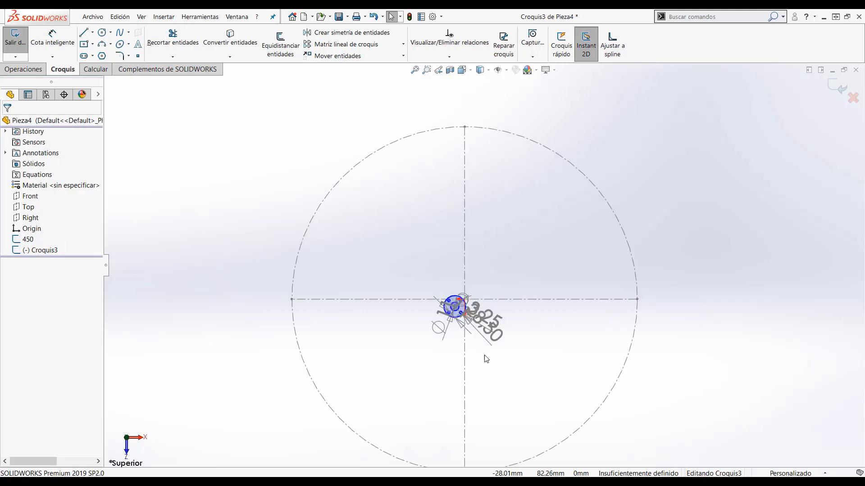
{"action": "scroll", "coordinate": [480, 285], "scroll_direction": "down", "scroll_amount": 3}
{"action": "scroll", "coordinate": [455, 327], "scroll_direction": "down", "scroll_amount": 5}
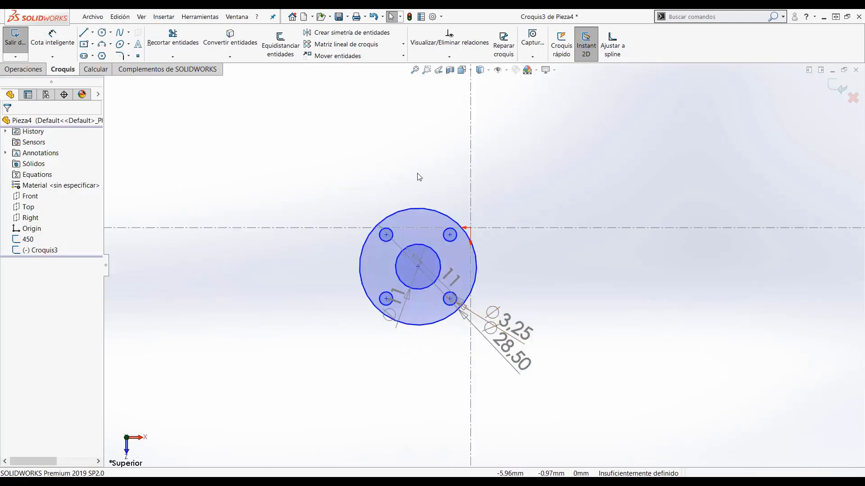
- Fully define the pasted flange sketch, using the flange's centre point as the horizontal and vertical dimension datum
{"action": "scroll", "coordinate": [484, 266], "scroll_direction": "up", "scroll_amount": 3}
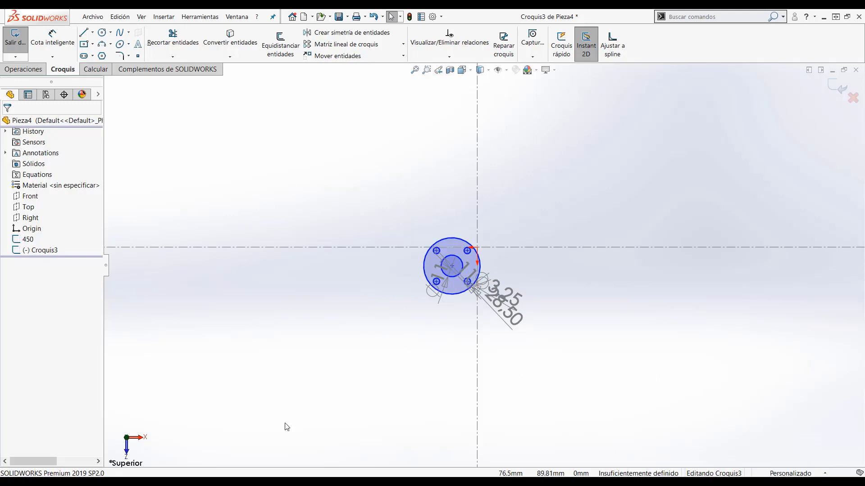
{"action": "left_click", "coordinate": [449, 56]}
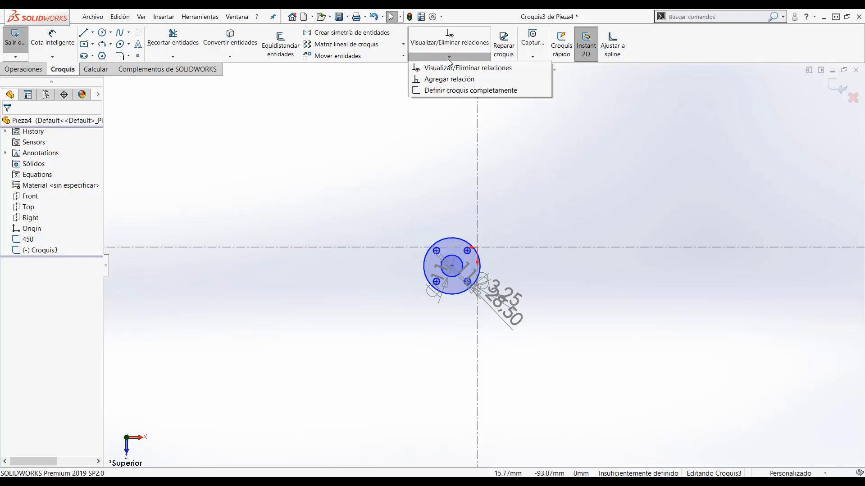
{"action": "left_click", "coordinate": [446, 89]}
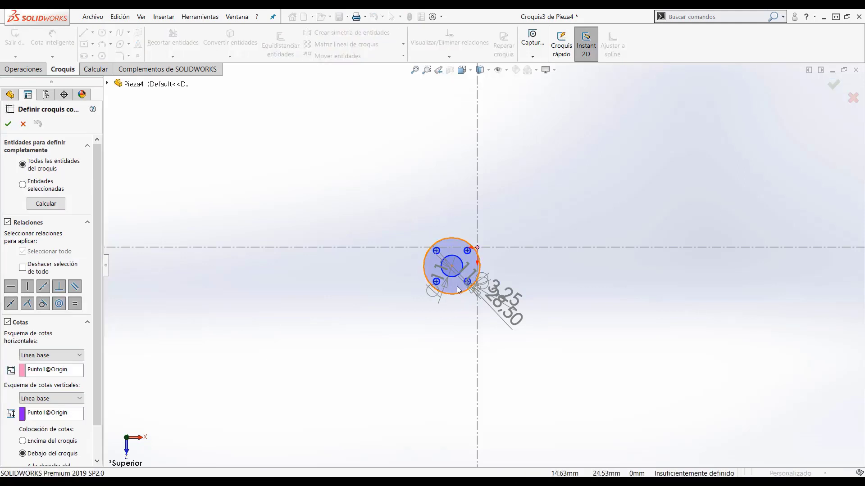
{"action": "left_click", "coordinate": [54, 370]}
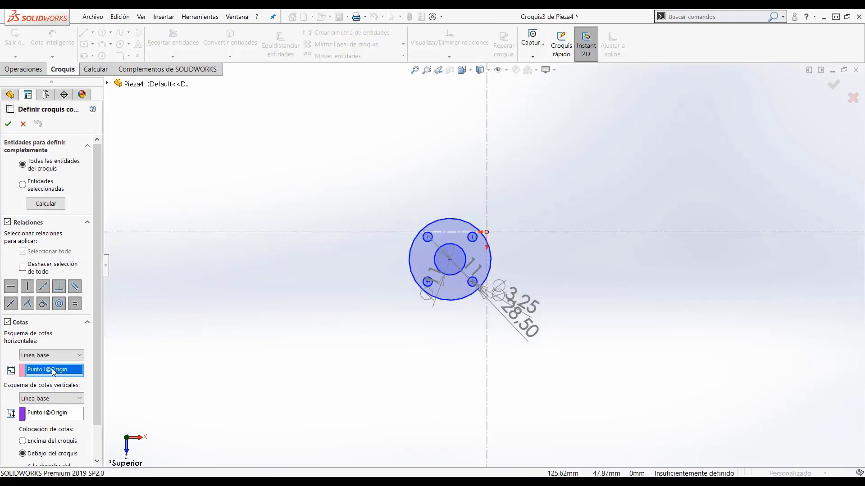
{"action": "left_click", "coordinate": [450, 260]}
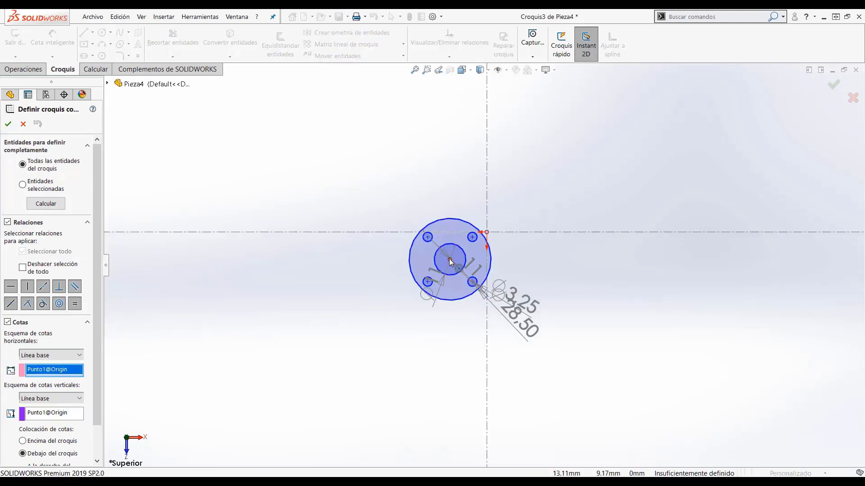
{"action": "left_click", "coordinate": [57, 414]}
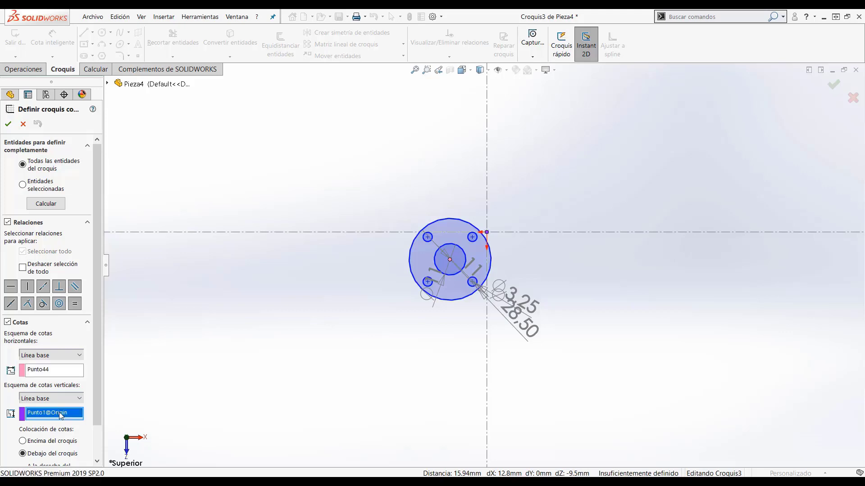
{"action": "left_click", "coordinate": [450, 260]}
{"action": "key", "text": "f"}
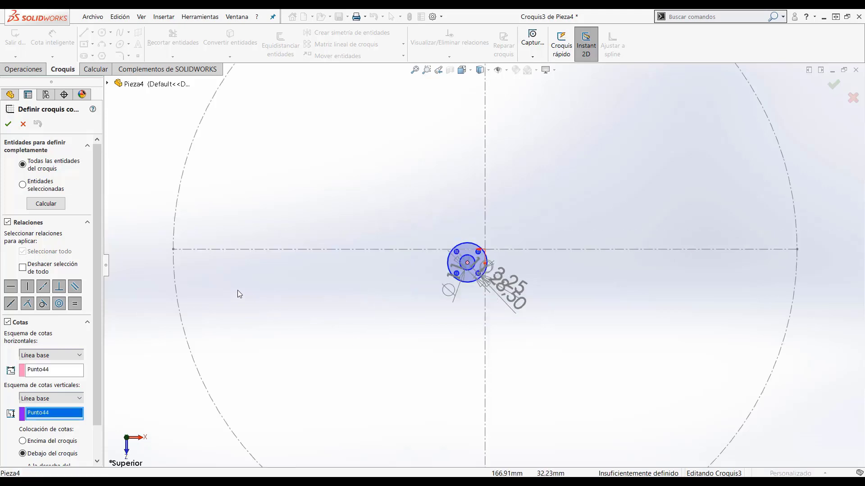
{"action": "left_click", "coordinate": [46, 203]}
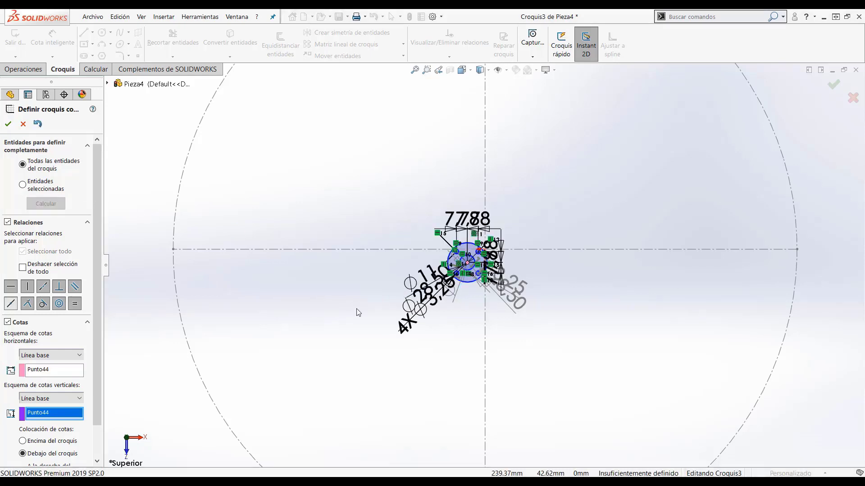
{"action": "scroll", "coordinate": [639, 200], "scroll_direction": "down", "scroll_amount": 2}
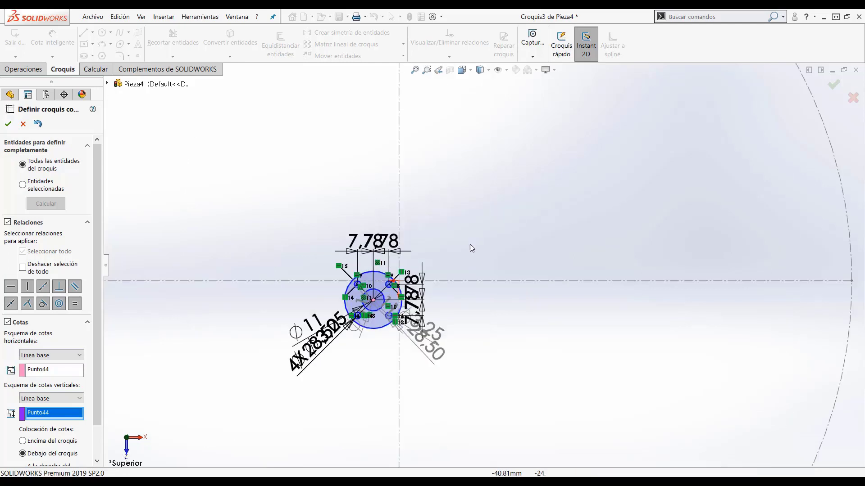
{"action": "left_click", "coordinate": [11, 125]}
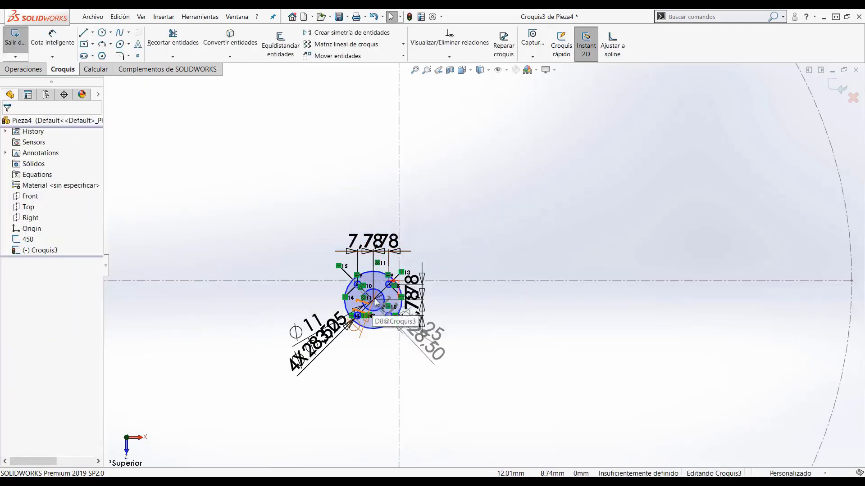
- Make the flange's centre coincident with the upper end of the 450 mm circle's vertical centerline and exit the sketch
{"action": "scroll", "coordinate": [375, 305], "scroll_direction": "down", "scroll_amount": 2}
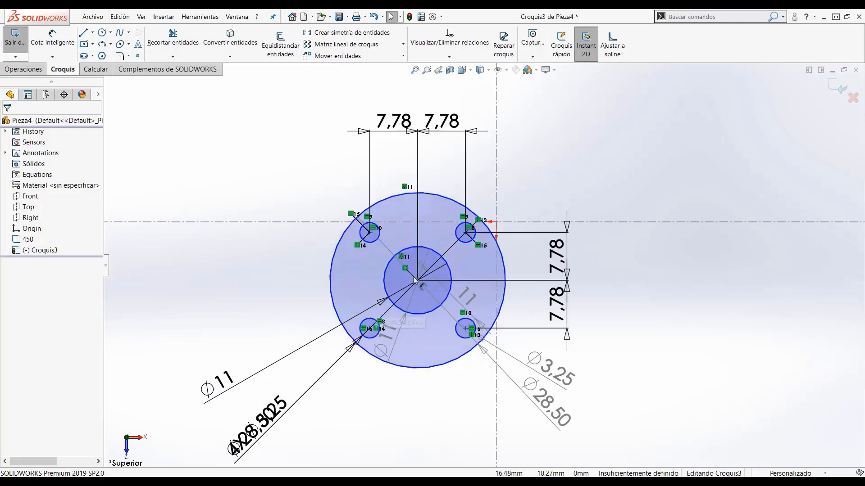
{"action": "scroll", "coordinate": [376, 306], "scroll_direction": "down", "scroll_amount": 2}
{"action": "left_click", "coordinate": [444, 274]}
{"action": "scroll", "coordinate": [511, 179], "scroll_direction": "up", "scroll_amount": 5}
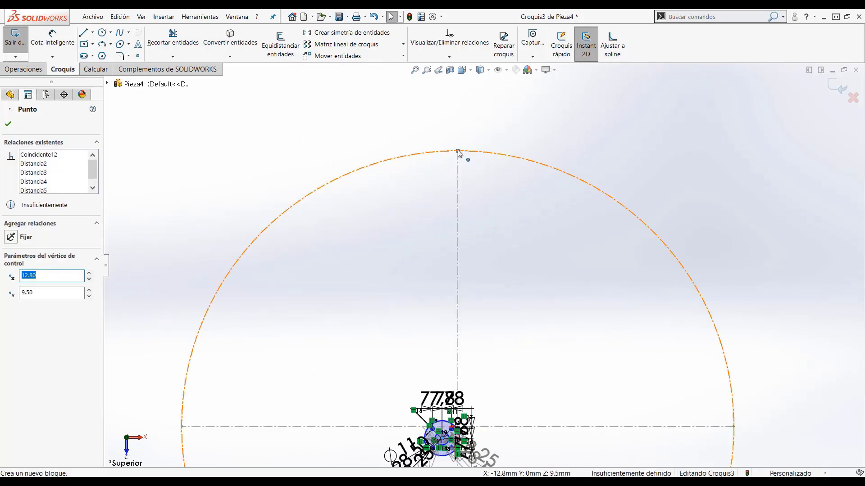
{"action": "left_click", "coordinate": [458, 151], "text": "ctrl"}
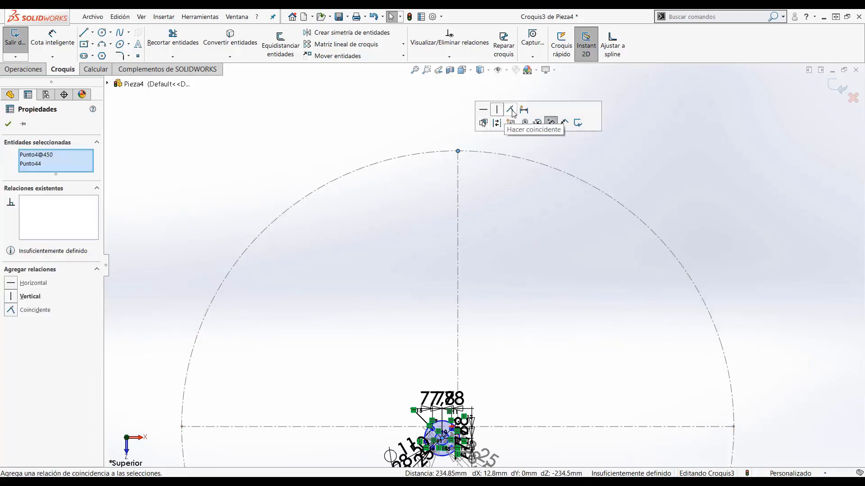
{"action": "left_click", "coordinate": [510, 109]}
{"action": "left_click", "coordinate": [365, 126]}
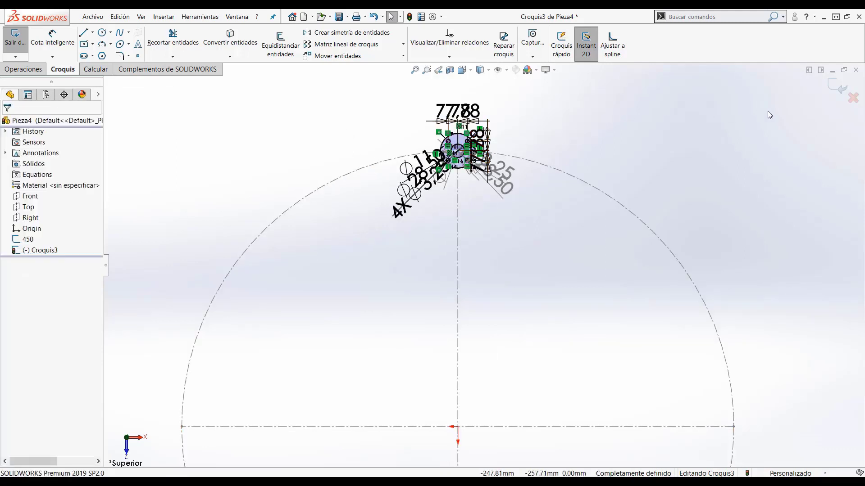
{"action": "left_click", "coordinate": [829, 79]}
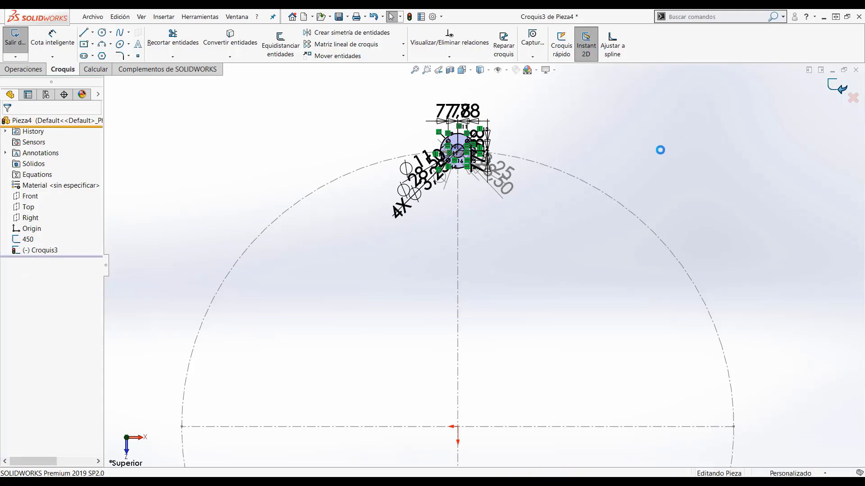
- Rename the flange sketch Croquis3 as BaseMotor
{"action": "scroll", "coordinate": [483, 266], "scroll_direction": "up", "scroll_amount": 3}
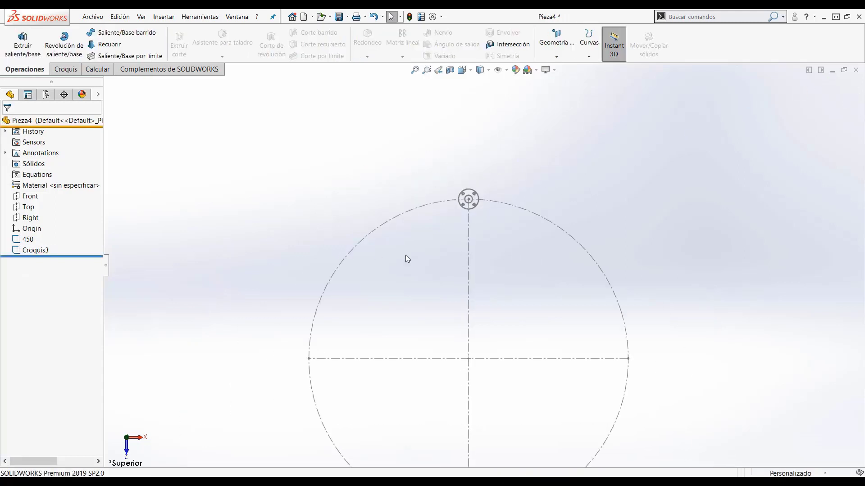
{"action": "scroll", "coordinate": [406, 258], "scroll_direction": "down", "scroll_amount": 2}
{"action": "left_click", "coordinate": [45, 251]}
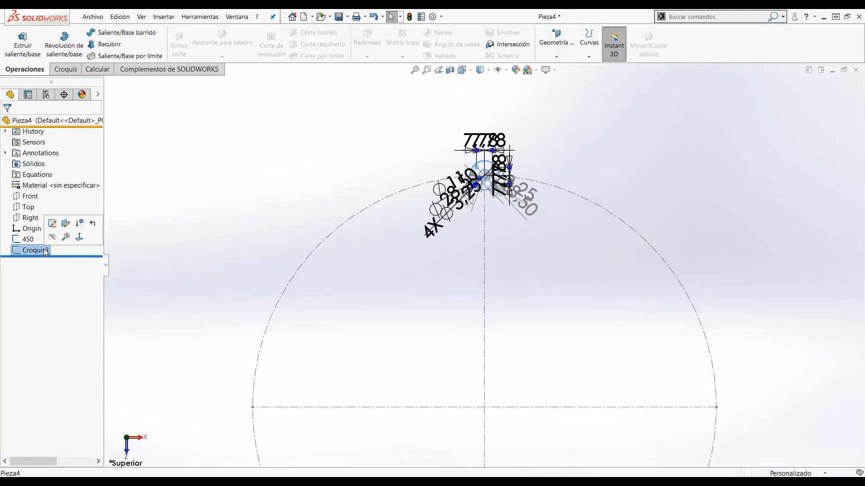
{"action": "left_click", "coordinate": [45, 251]}
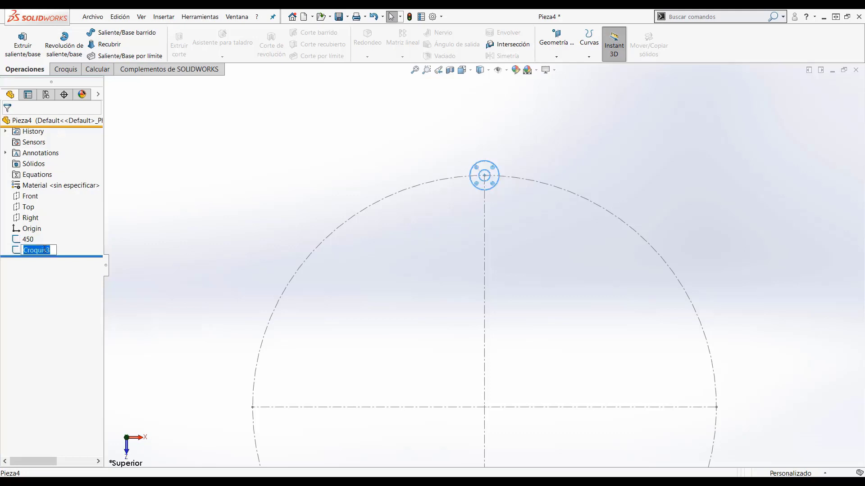
{"action": "type", "text": "BaseMotor"}
{"action": "left_click", "coordinate": [361, 166]}
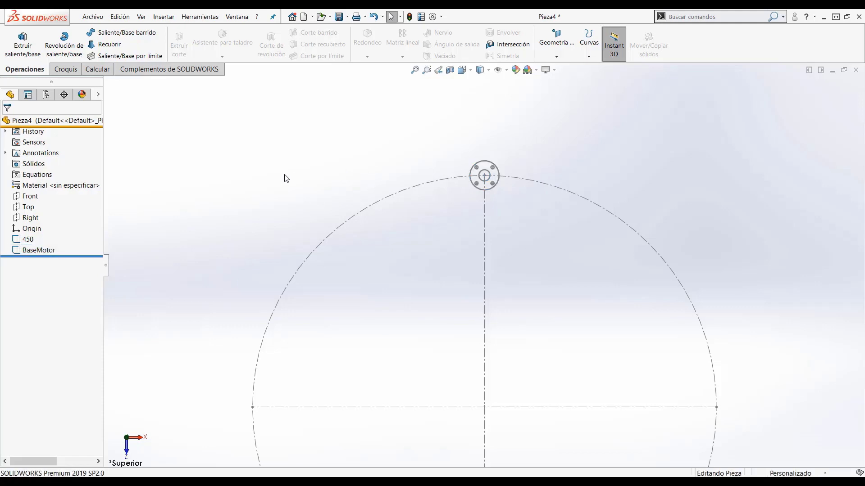
- Start a sketch on the Top plane and draw a 30 mm diameter circle centred on the motor flange
{"action": "left_click", "coordinate": [28, 206]}
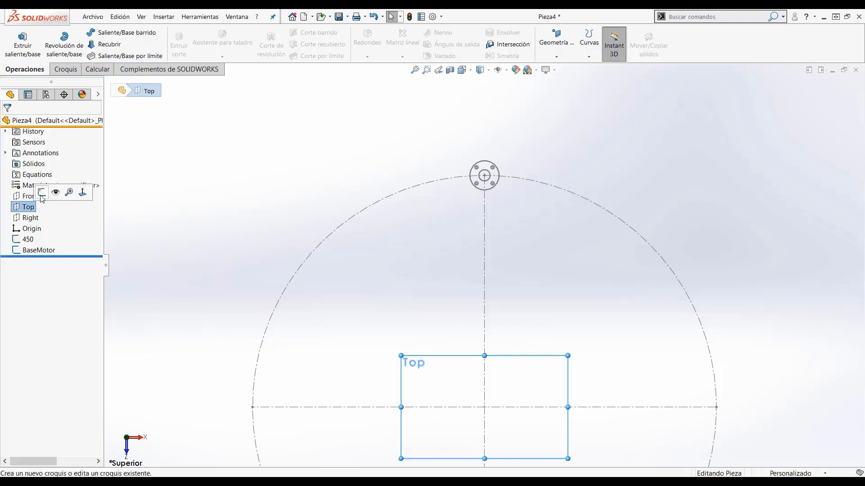
{"action": "left_click", "coordinate": [41, 190]}
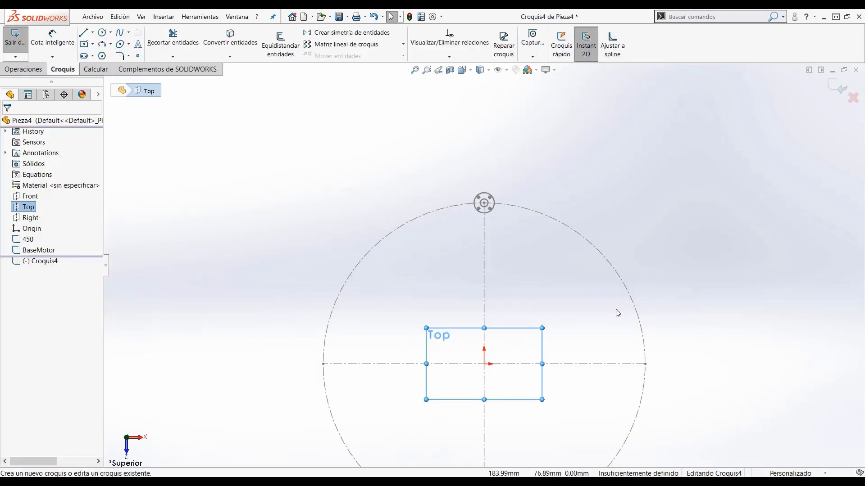
{"action": "scroll", "coordinate": [522, 224], "scroll_direction": "down", "scroll_amount": 2}
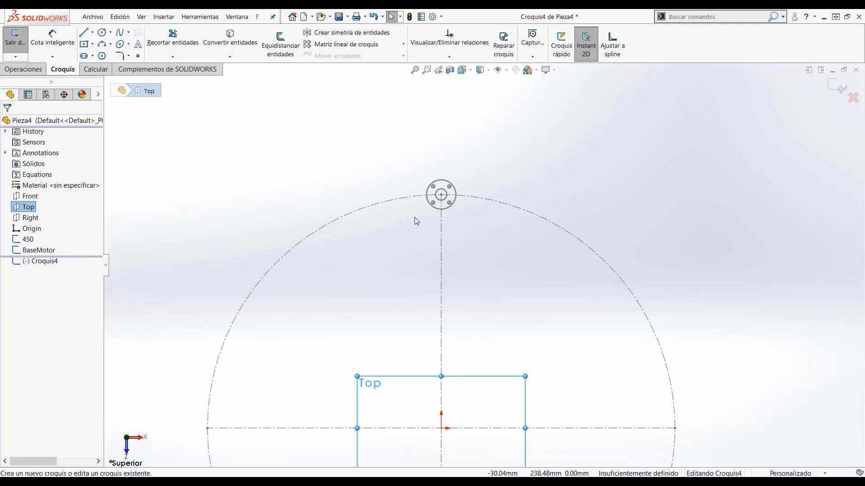
{"action": "left_click", "coordinate": [128, 46]}
{"action": "scroll", "coordinate": [471, 237], "scroll_direction": "down", "scroll_amount": 2}
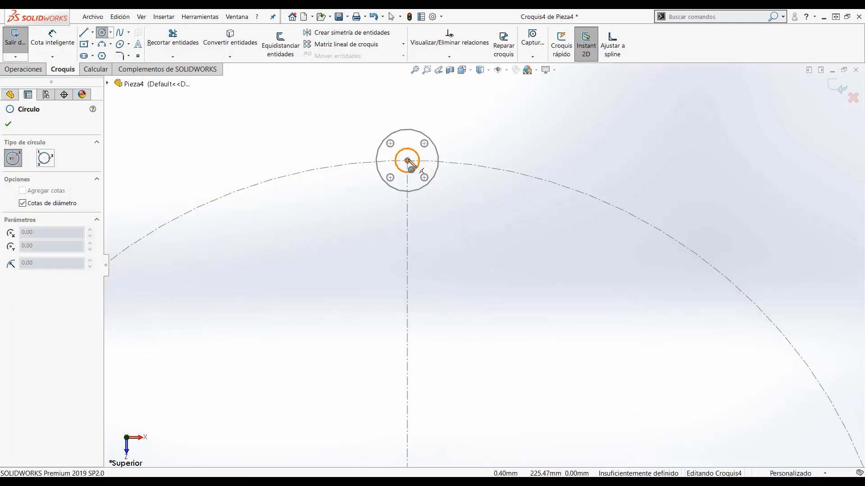
{"action": "left_click", "coordinate": [407, 160]}
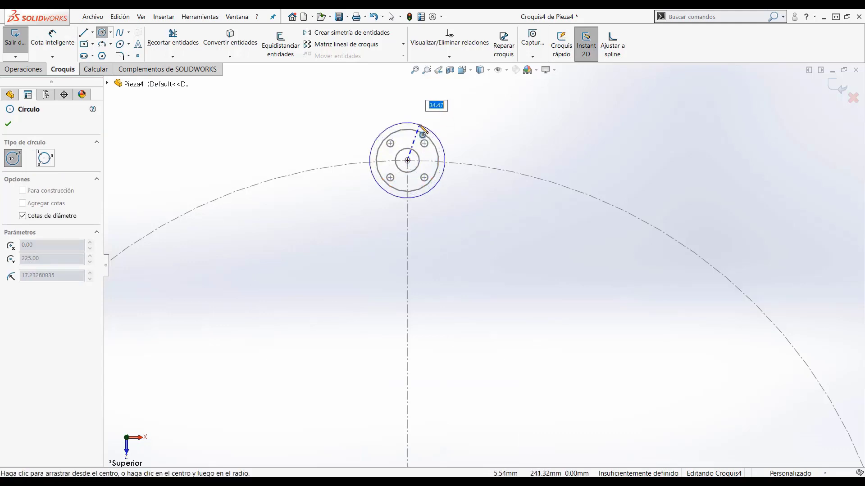
{"action": "type", "text": "30"}
{"action": "key", "text": "Return"}
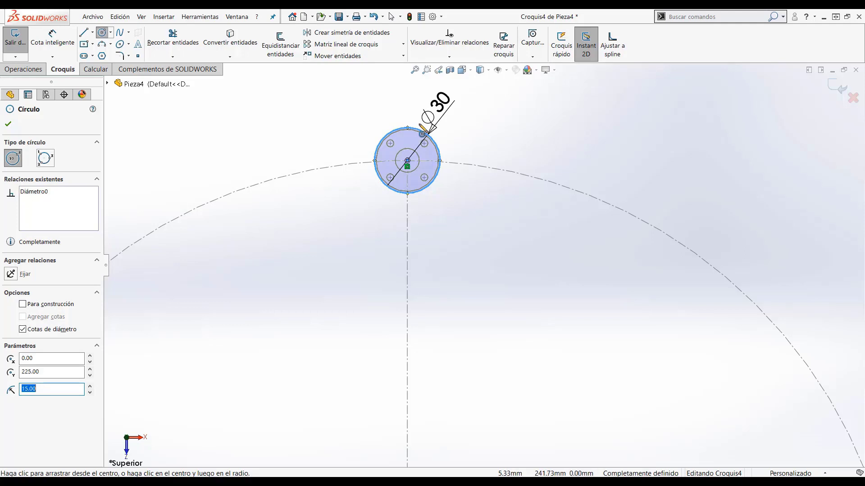
{"action": "scroll", "coordinate": [458, 272], "scroll_direction": "up", "scroll_amount": 5}
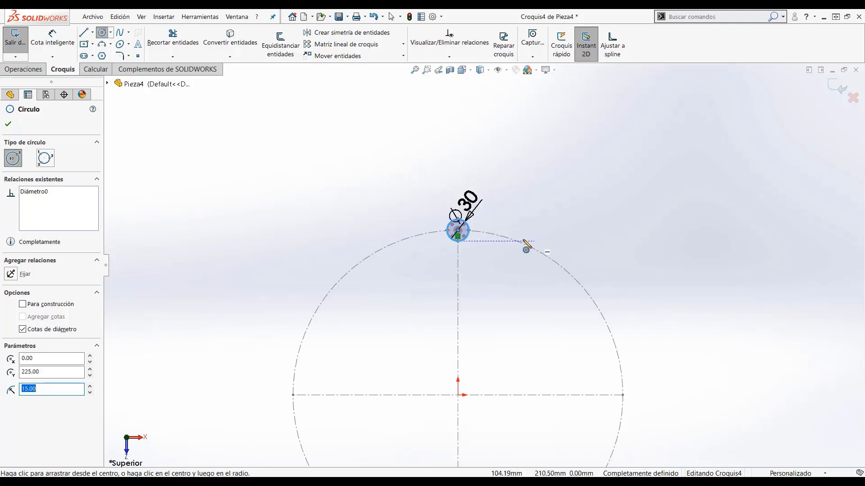
{"action": "scroll", "coordinate": [516, 267], "scroll_direction": "down", "scroll_amount": 3}
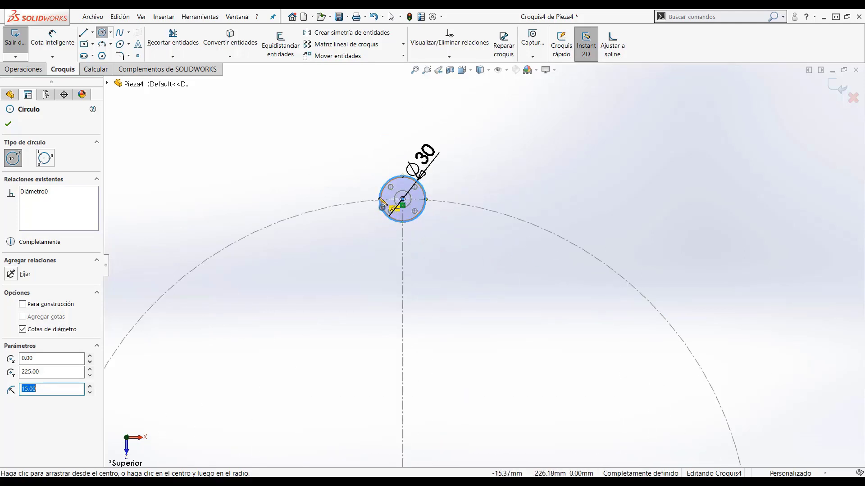
{"action": "scroll", "coordinate": [382, 202], "scroll_direction": "down", "scroll_amount": 6}
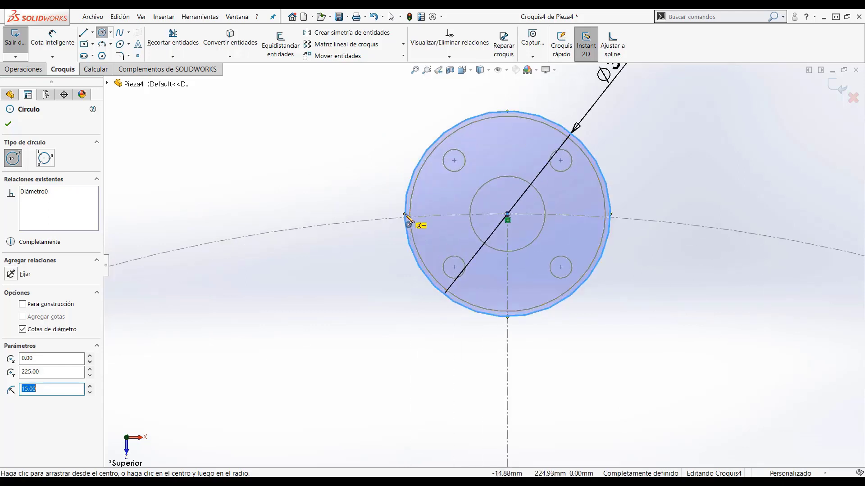
{"action": "left_click", "coordinate": [406, 217]}
{"action": "scroll", "coordinate": [411, 366], "scroll_direction": "up", "scroll_amount": 2}
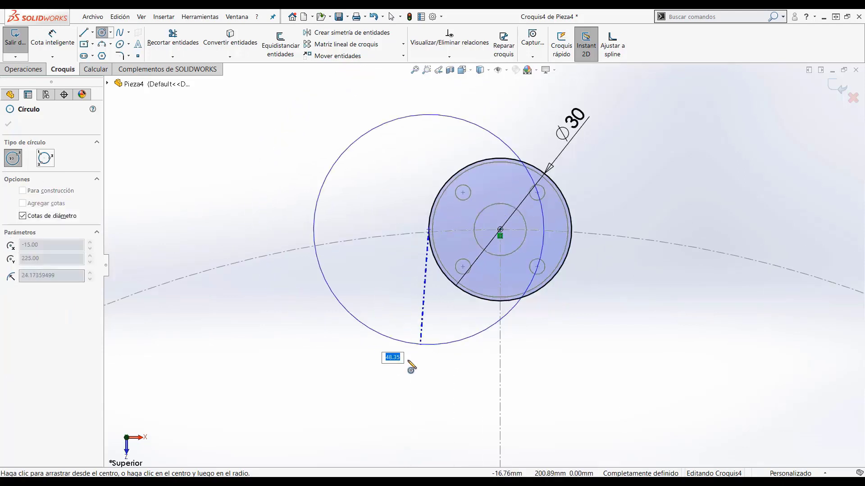
{"action": "key", "text": "Escape"}
- Draw a vertical line about 124 mm long downward from the left quadrant of the 30 mm motor circle
{"action": "key", "text": "l"}
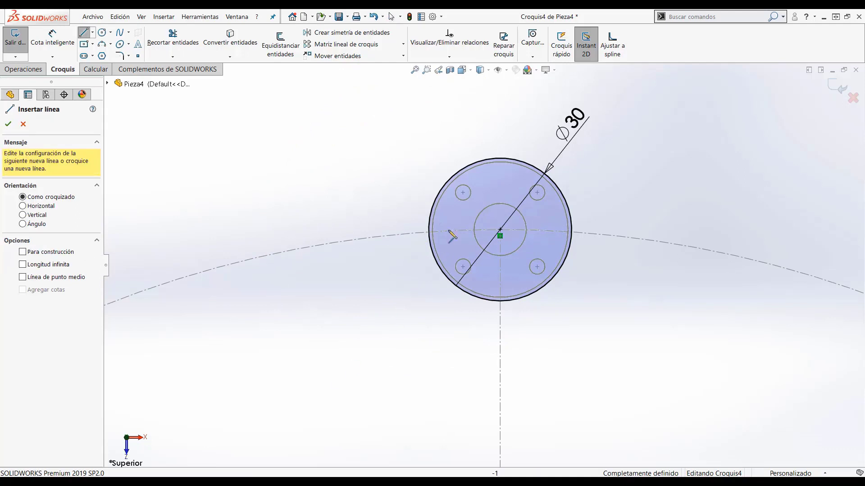
{"action": "left_click", "coordinate": [428, 231]}
{"action": "scroll", "coordinate": [387, 362], "scroll_direction": "up", "scroll_amount": 2}
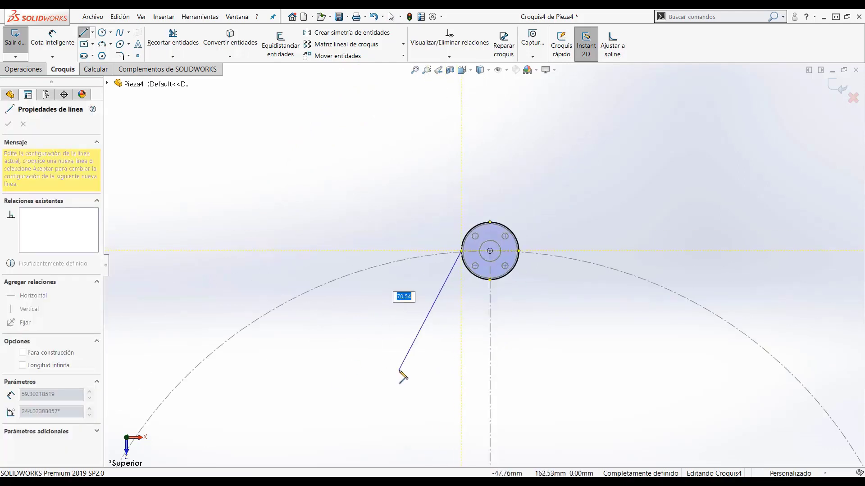
{"action": "scroll", "coordinate": [401, 371], "scroll_direction": "up", "scroll_amount": 6}
{"action": "scroll", "coordinate": [468, 371], "scroll_direction": "down", "scroll_amount": 4}
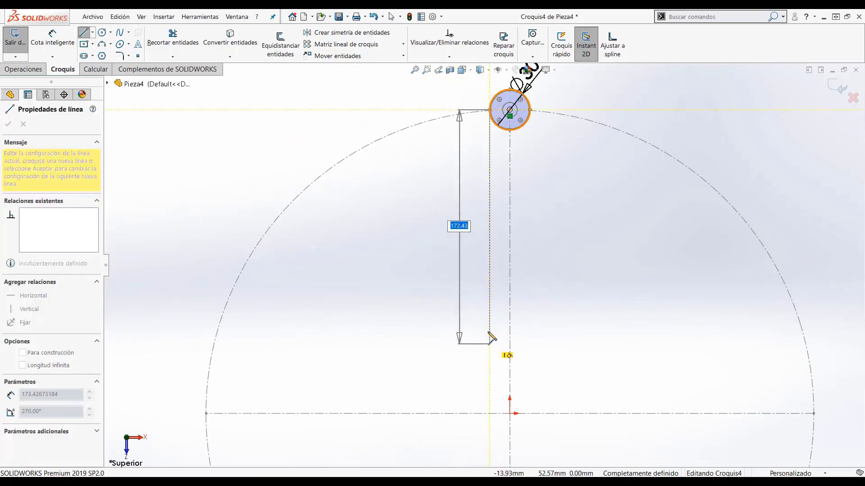
{"action": "left_click", "coordinate": [489, 278]}
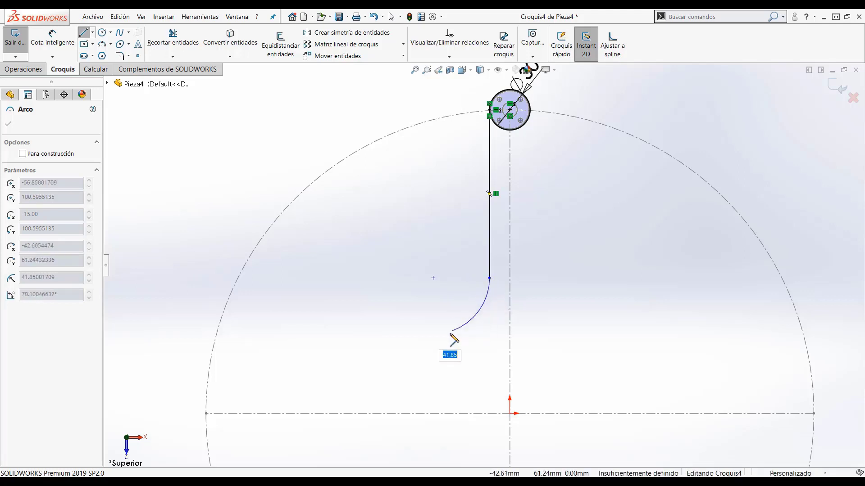
- Continue the outline with a tangent arc of about 55 mm radius and a horizontal line about 134 mm long toward the left
{"action": "left_click", "coordinate": [416, 351]}
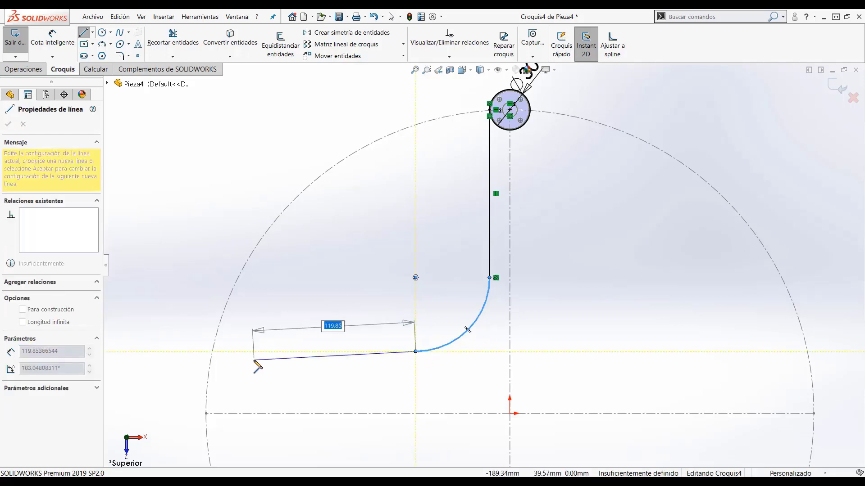
{"action": "left_click", "coordinate": [234, 352]}
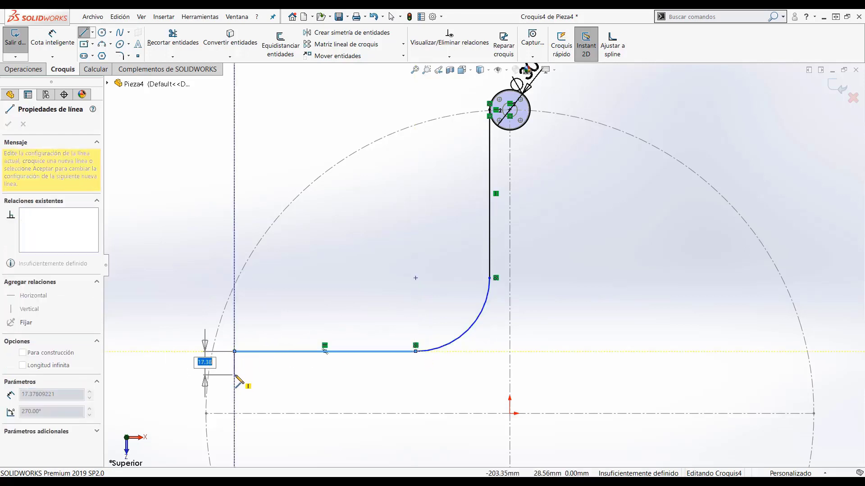
{"action": "key", "text": "Escape"}
- Dimension the tangent arc between the two lines with a radius of 80 mm
{"action": "scroll", "coordinate": [499, 284], "scroll_direction": "down", "scroll_amount": 1}
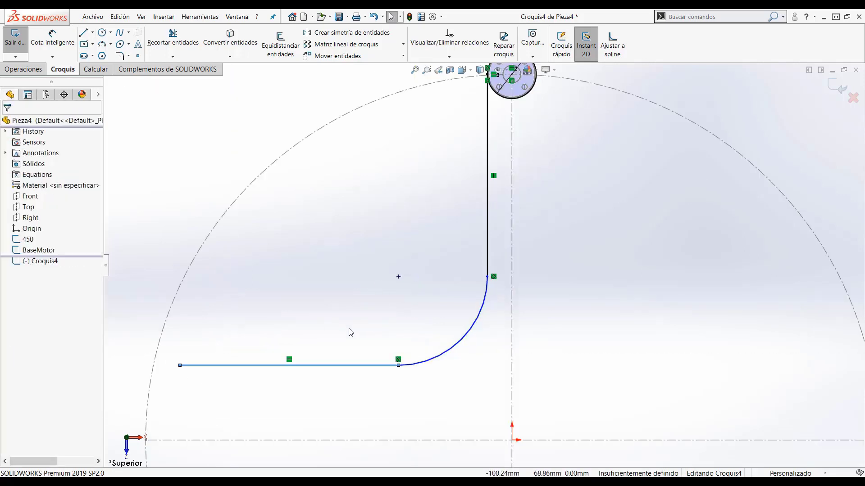
{"action": "right_click_drag", "start_coordinate": [348, 328], "coordinate": [334, 252]}
{"action": "left_click", "coordinate": [457, 346]}
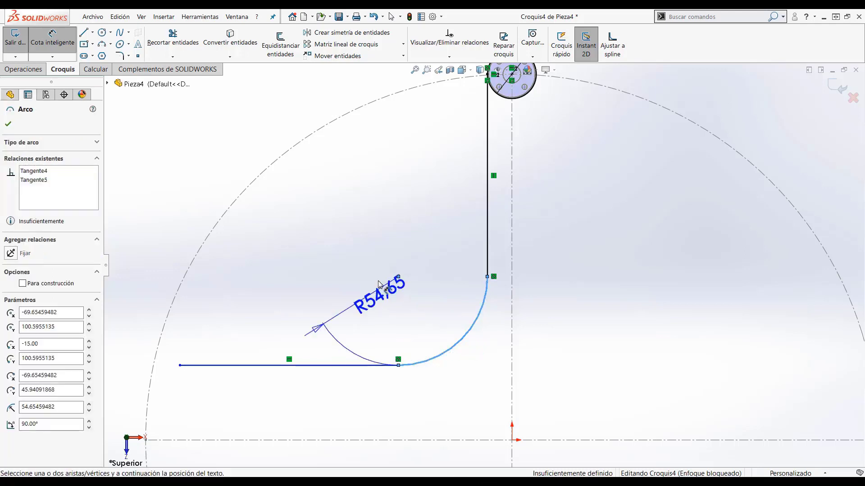
{"action": "left_click", "coordinate": [418, 314]}
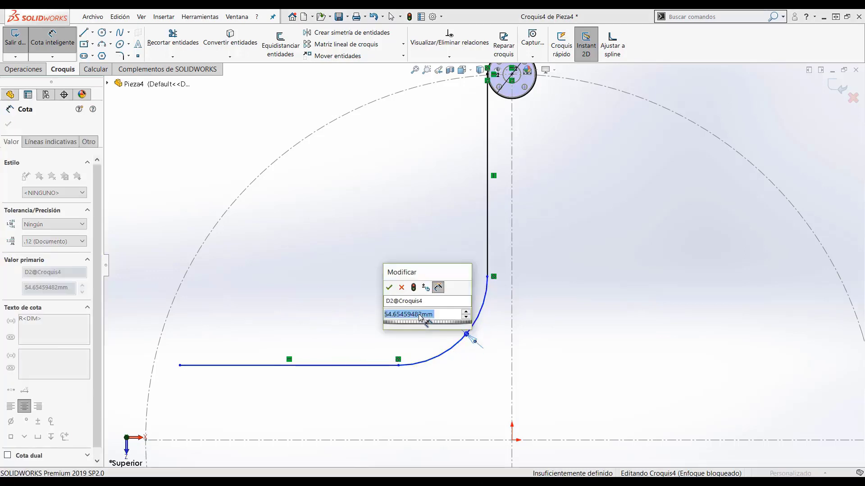
{"action": "type", "text": "80"}
{"action": "key", "text": "Return"}
{"action": "scroll", "coordinate": [509, 255], "scroll_direction": "up", "scroll_amount": 2}
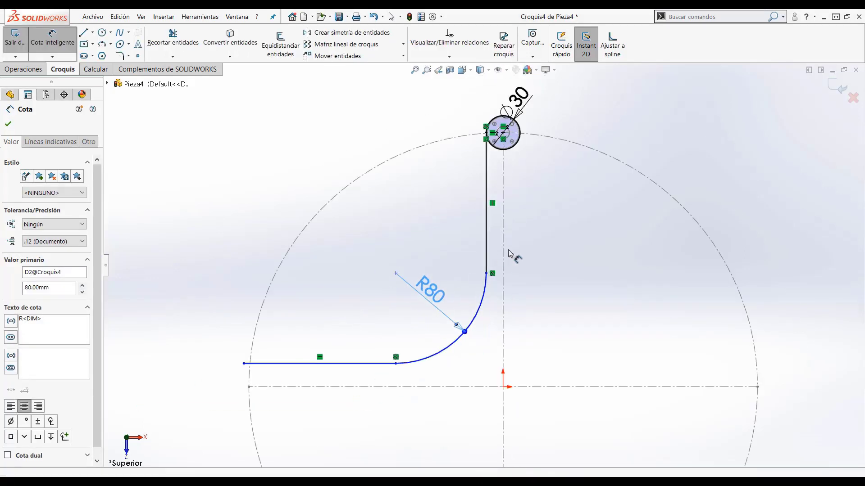
{"action": "scroll", "coordinate": [514, 254], "scroll_direction": "down", "scroll_amount": 1}
{"action": "scroll", "coordinate": [513, 254], "scroll_direction": "up", "scroll_amount": 1}
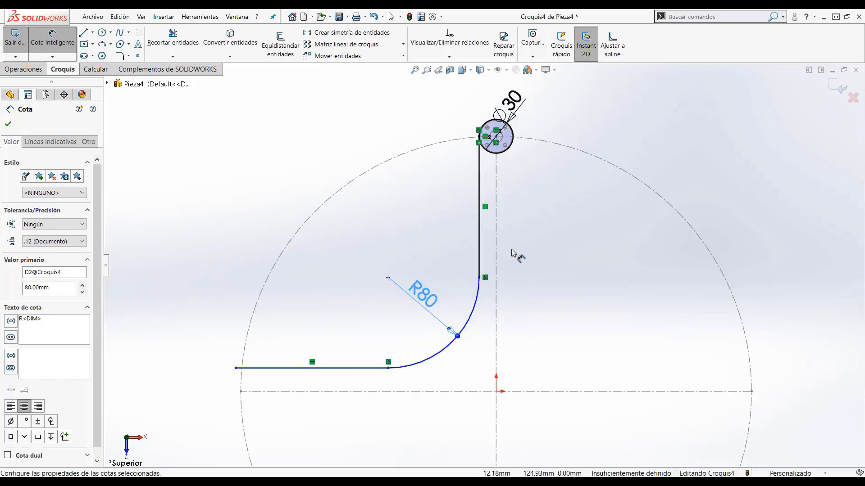
{"action": "scroll", "coordinate": [533, 283], "scroll_direction": "down", "scroll_amount": 1}
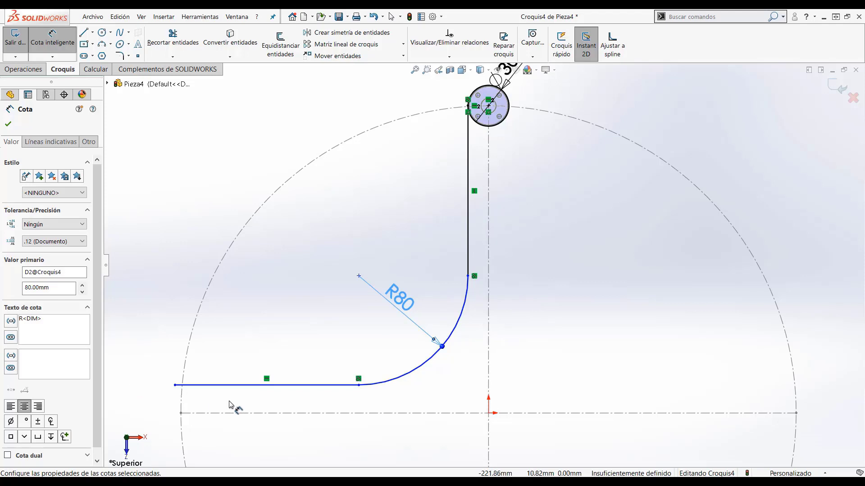
{"action": "key", "text": "Escape"}
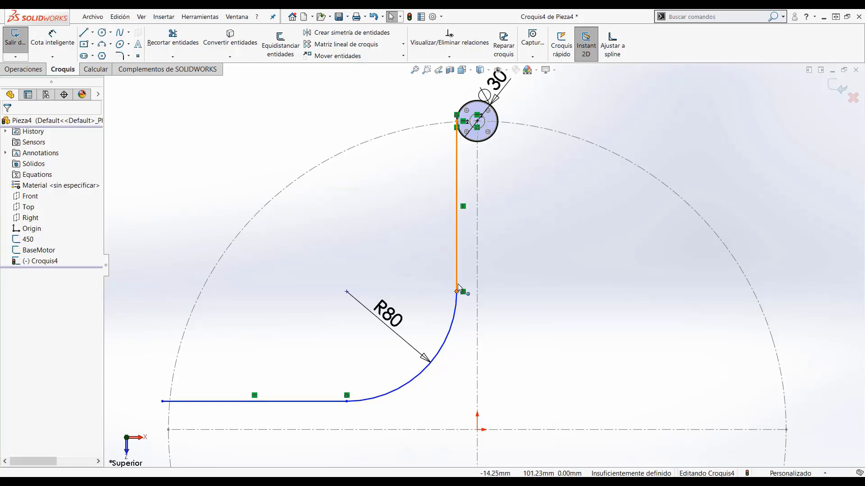
- Dimension the vertical distance from the motor circle's centre to the arc's upper endpoint as 130 mm
{"action": "mouse_move", "coordinate": [458, 290]}
{"action": "left_mouse_down"}
{"action": "mouse_move", "coordinate": [463, 239]}
{"action": "mouse_move", "coordinate": [464, 315]}
{"action": "mouse_move", "coordinate": [464, 244]}
{"action": "mouse_move", "coordinate": [463, 294]}
{"action": "left_mouse_up"}
{"action": "left_click", "coordinate": [547, 324]}
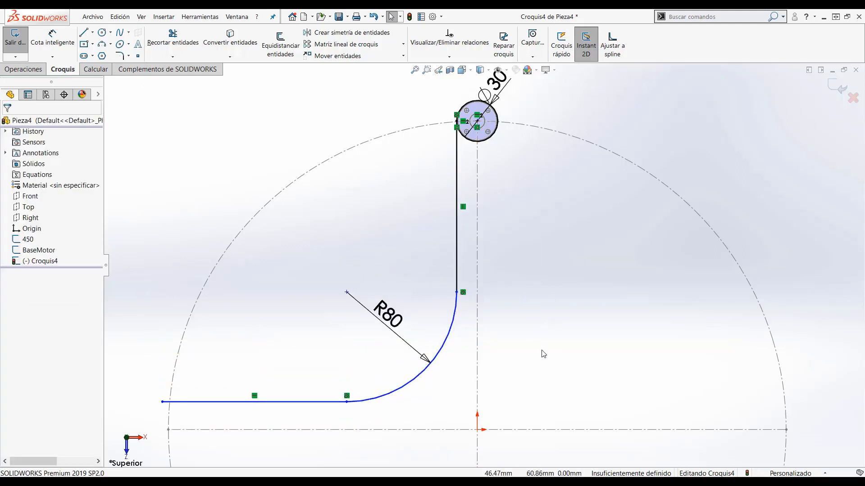
{"action": "right_click_drag", "start_coordinate": [541, 350], "coordinate": [544, 252]}
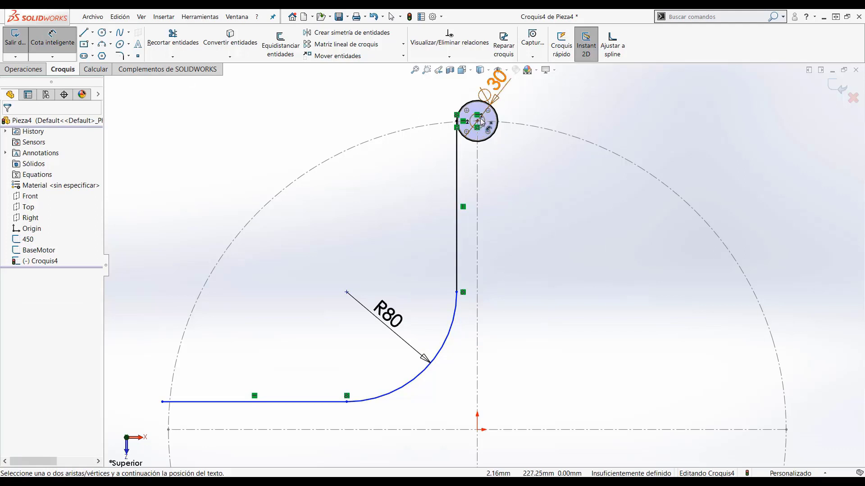
{"action": "left_click", "coordinate": [454, 292]}
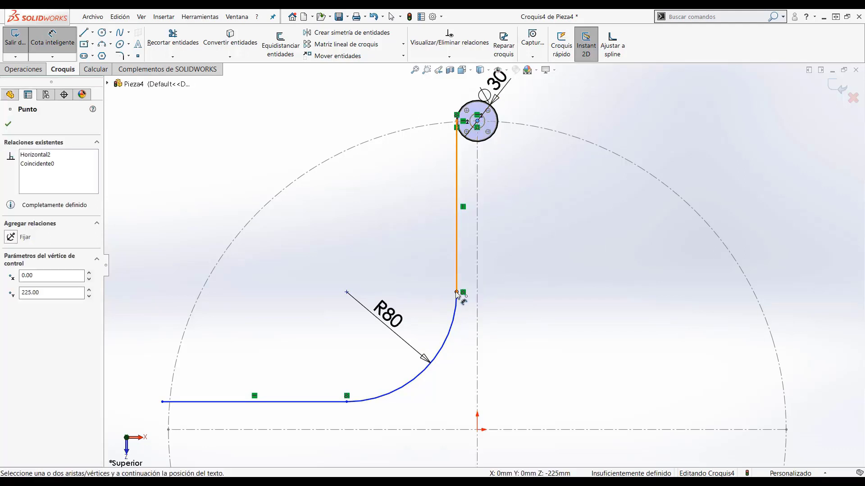
{"action": "left_click", "coordinate": [477, 122]}
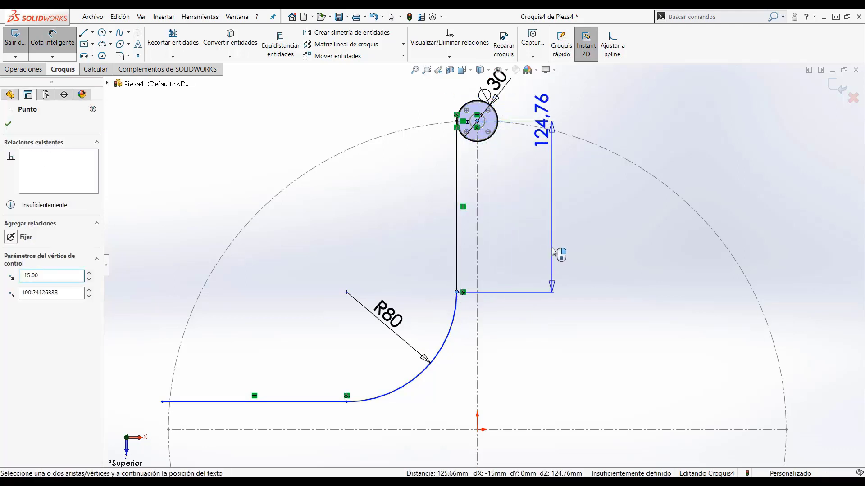
{"action": "left_click", "coordinate": [553, 252]}
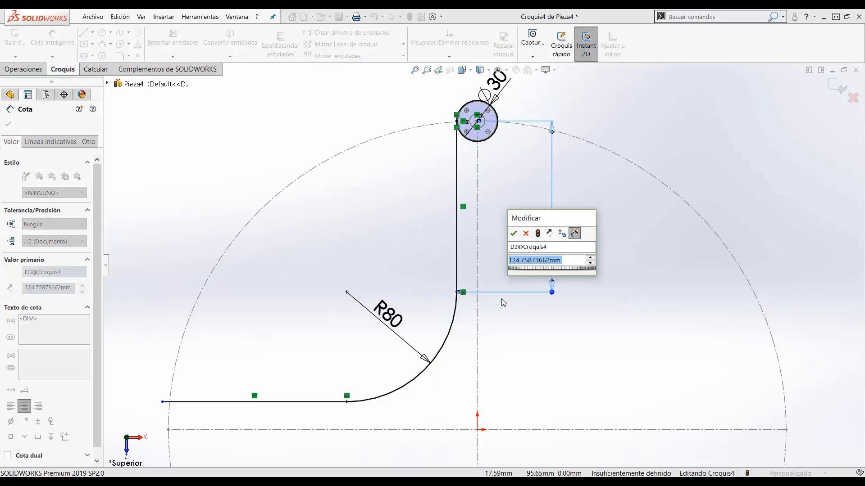
{"action": "type", "text": "130"}
{"action": "key", "text": "Return"}
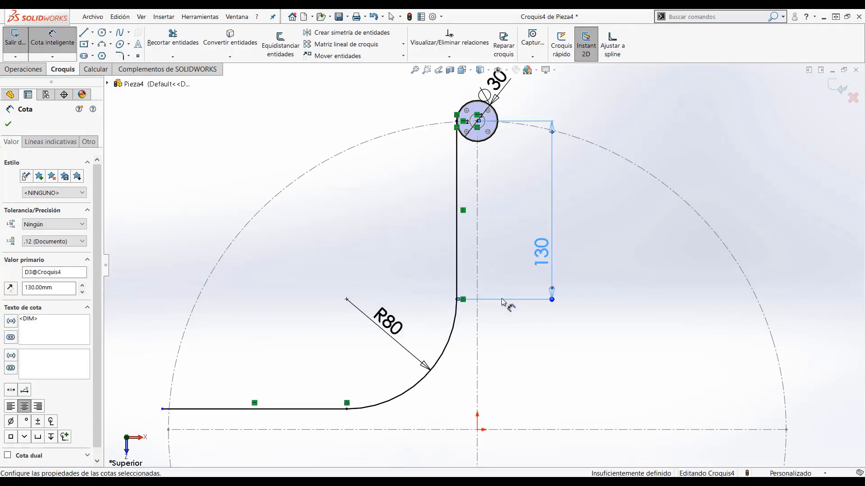
{"action": "left_click", "coordinate": [569, 360]}
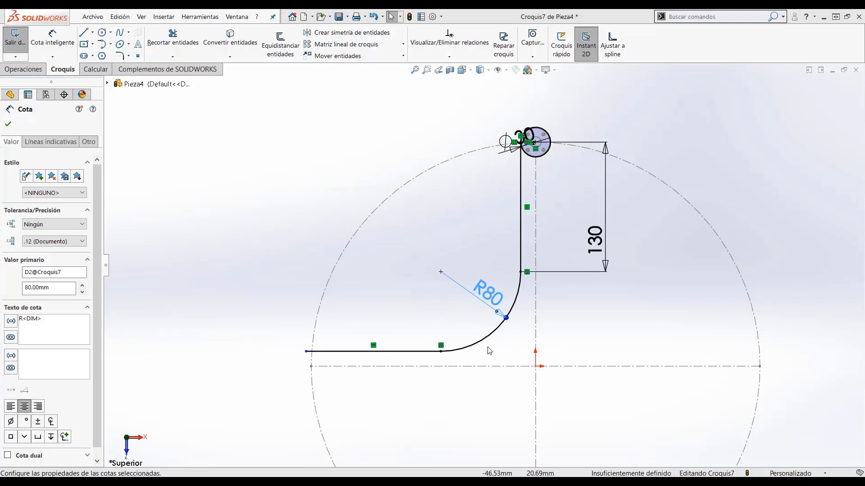
- Shorten the horizontal line by moving its free left end inside the 450 mm circle
{"action": "scroll", "coordinate": [490, 351], "scroll_direction": "down", "scroll_amount": 2}
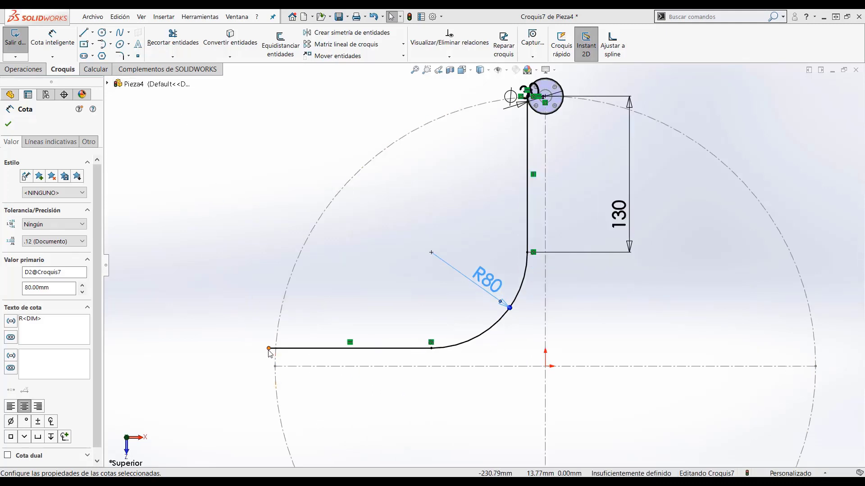
{"action": "left_click_drag", "start_coordinate": [269, 348], "coordinate": [303, 349]}
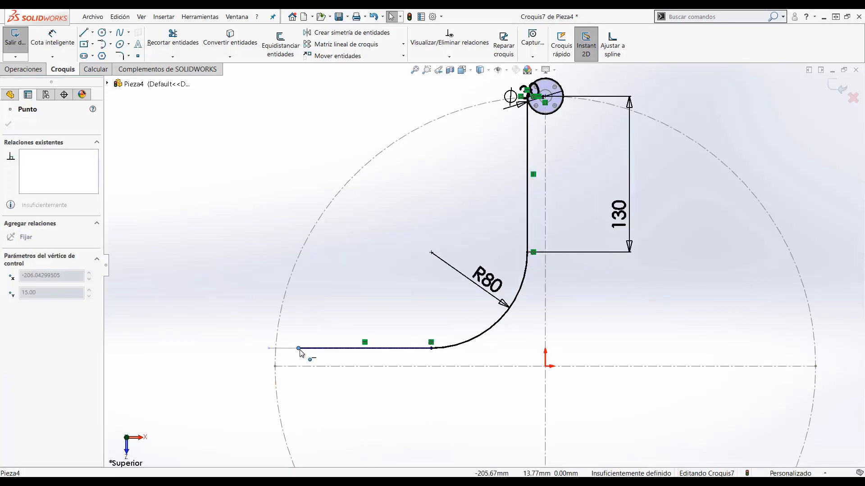
{"action": "left_click", "coordinate": [239, 310]}
- Draw a 30 mm diameter circle centred on the left end of the 450 mm circle's horizontal centerline
{"action": "left_click", "coordinate": [100, 33]}
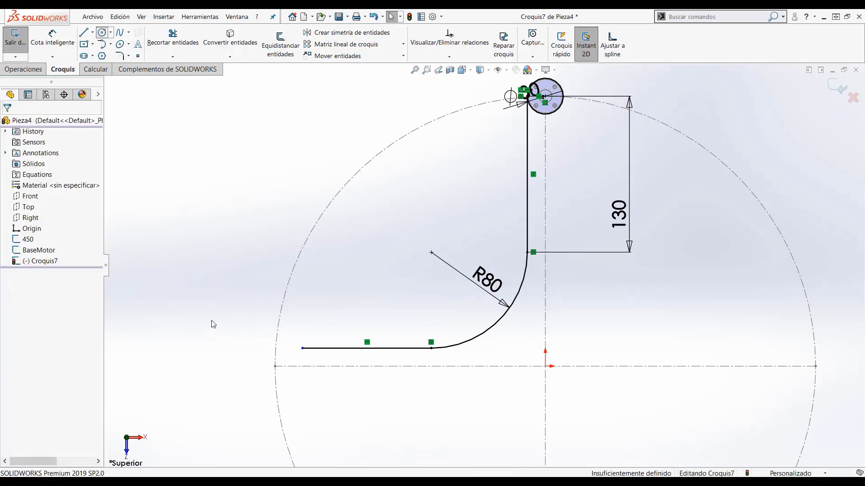
{"action": "left_click", "coordinate": [275, 367]}
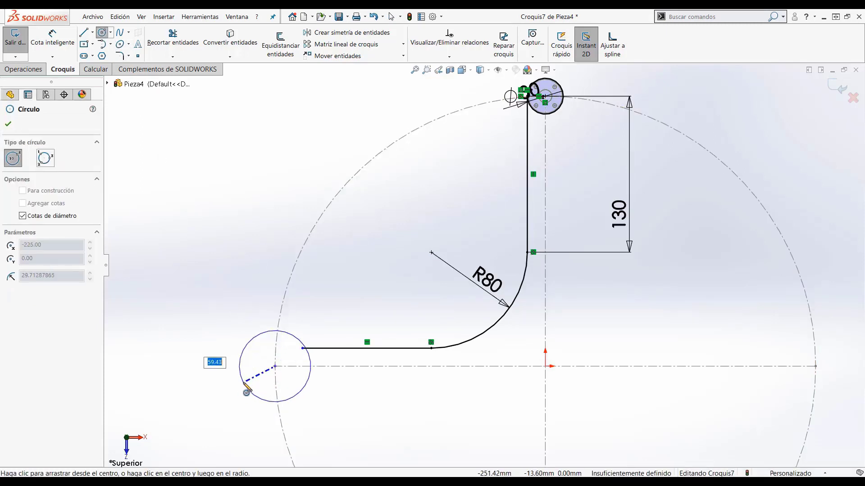
{"action": "type", "text": "30"}
{"action": "key", "text": "Return"}
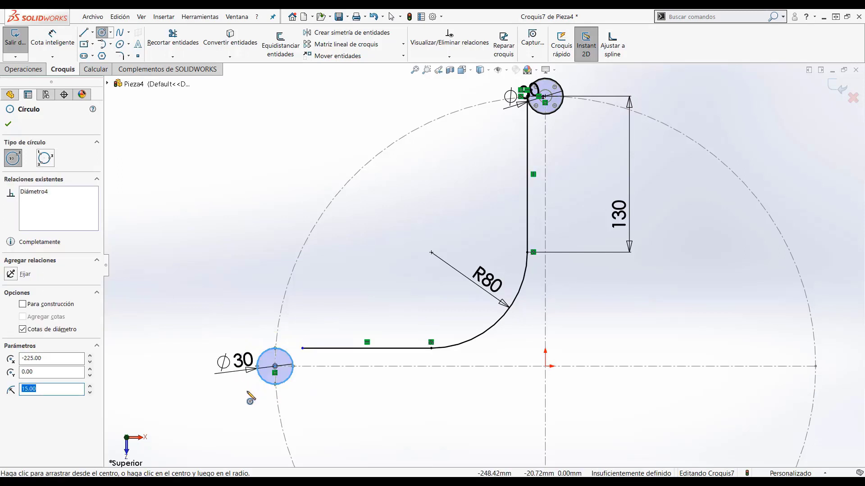
{"action": "key", "text": "Escape"}
- Extend the horizontal line to meet the left 30 mm circle and inspect where they join
{"action": "scroll", "coordinate": [262, 382], "scroll_direction": "down", "scroll_amount": 2}
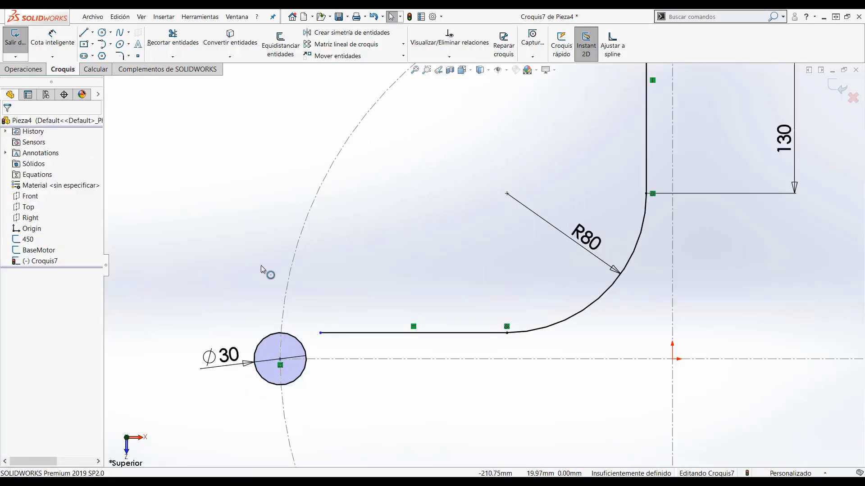
{"action": "left_click", "coordinate": [172, 56]}
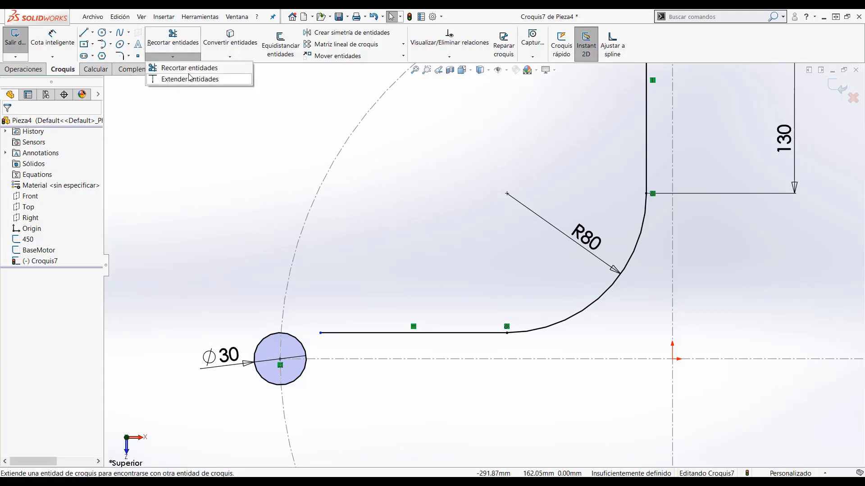
{"action": "left_click", "coordinate": [189, 76]}
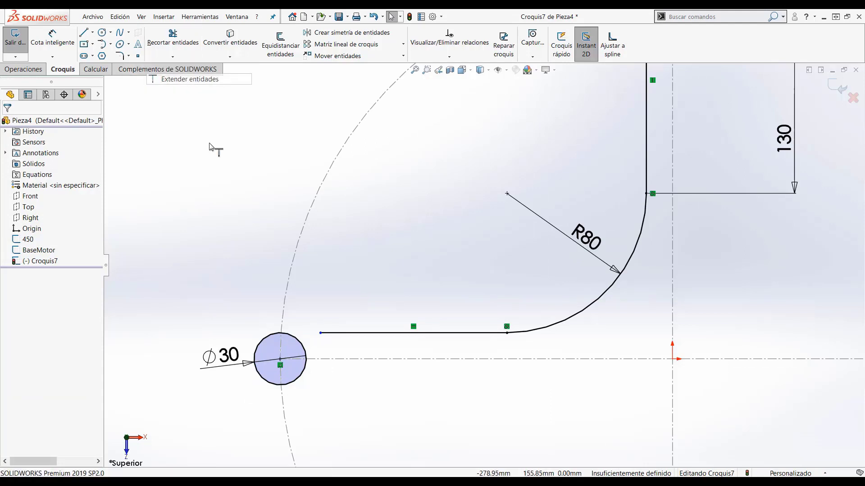
{"action": "left_click", "coordinate": [337, 340]}
{"action": "key", "text": "Escape"}
{"action": "scroll", "coordinate": [379, 284], "scroll_direction": "up", "scroll_amount": 3}
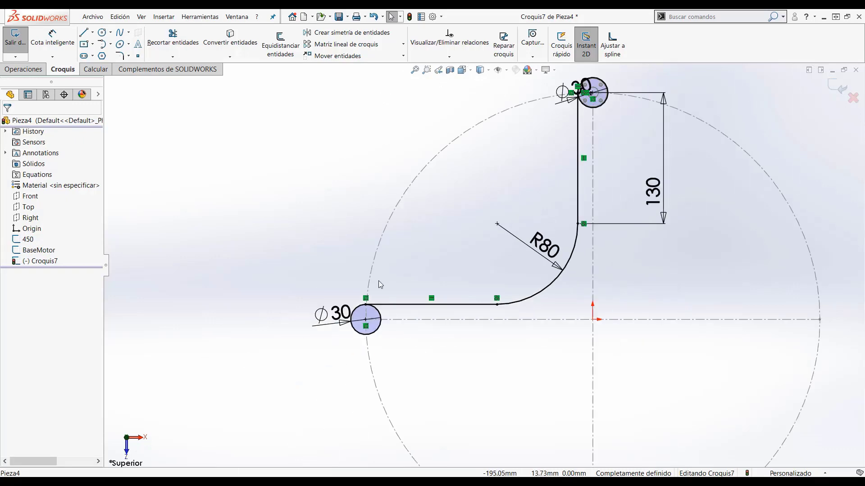
{"action": "scroll", "coordinate": [388, 368], "scroll_direction": "down", "scroll_amount": 10}
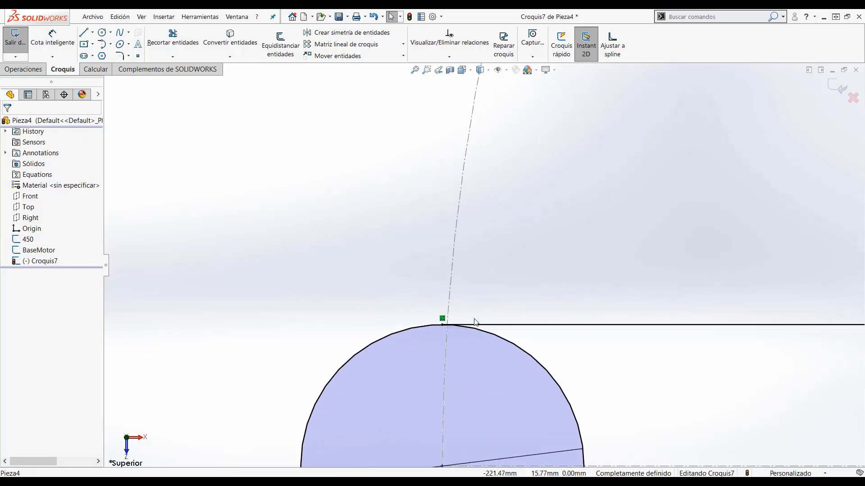
{"action": "scroll", "coordinate": [475, 321], "scroll_direction": "down", "scroll_amount": 3}
{"action": "scroll", "coordinate": [504, 321], "scroll_direction": "up", "scroll_amount": 15}
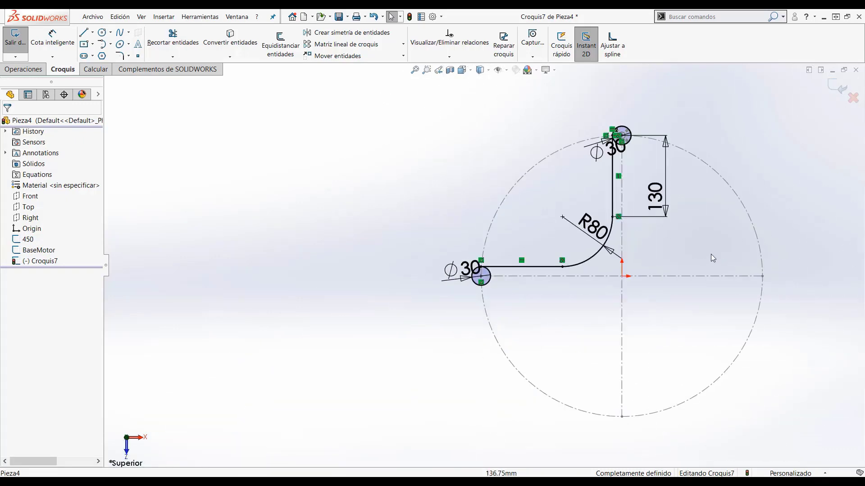
- Mirror the two arm lines, the R80 arc and the left 30 mm circle about the Right plane, keeping the originals
{"action": "scroll", "coordinate": [681, 201], "scroll_direction": "down", "scroll_amount": 3}
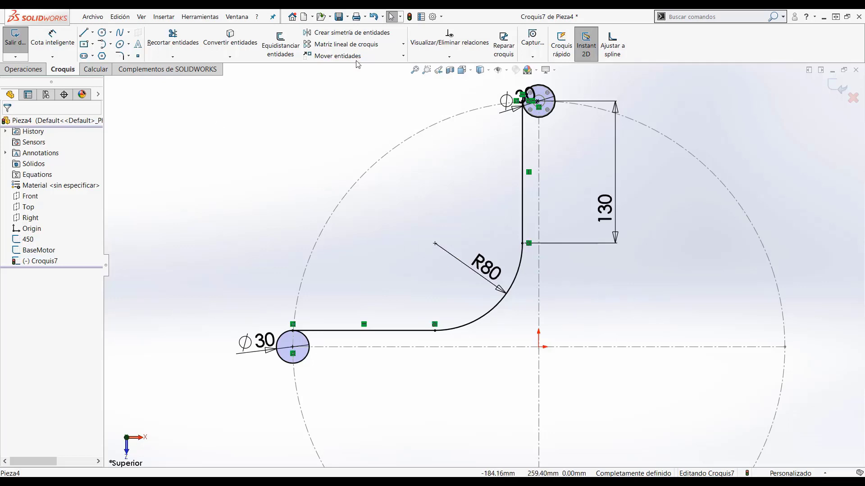
{"action": "left_click", "coordinate": [356, 35]}
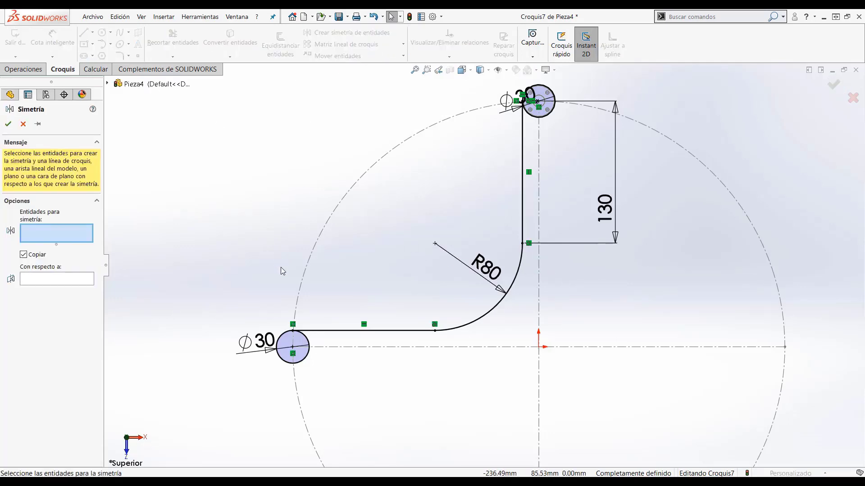
{"action": "left_click_drag", "start_coordinate": [525, 335], "coordinate": [374, 204]}
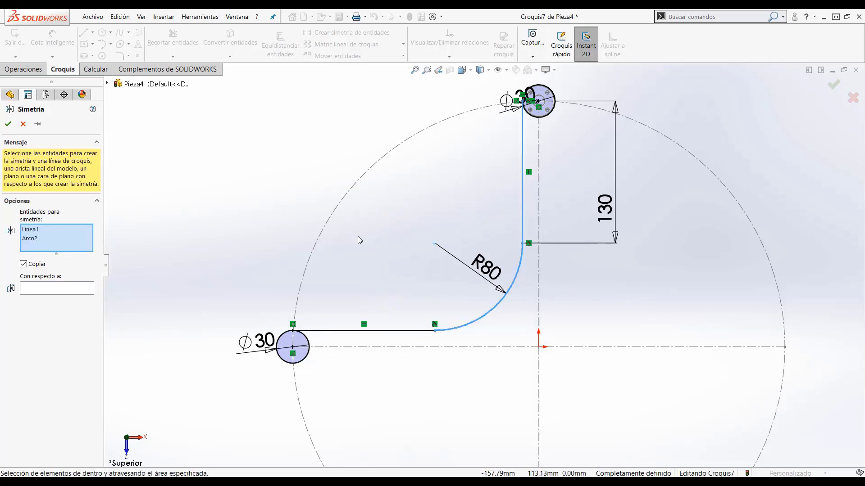
{"action": "left_click", "coordinate": [406, 333]}
{"action": "left_click", "coordinate": [314, 345]}
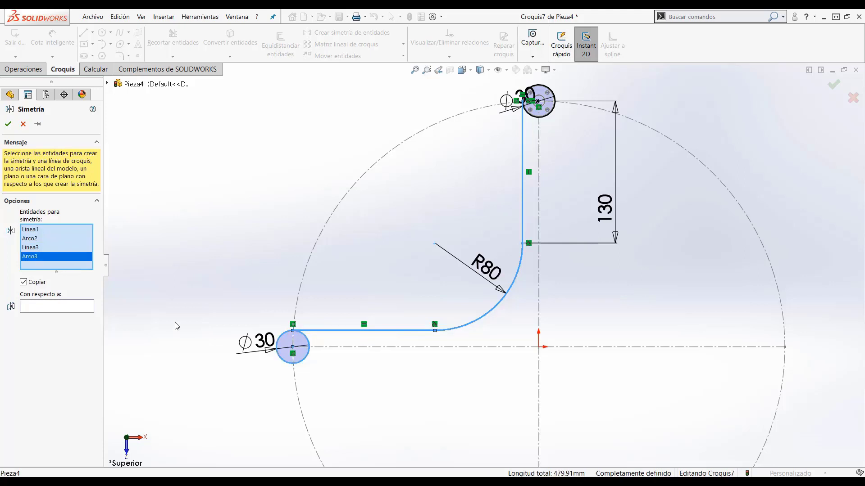
{"action": "left_click", "coordinate": [46, 307]}
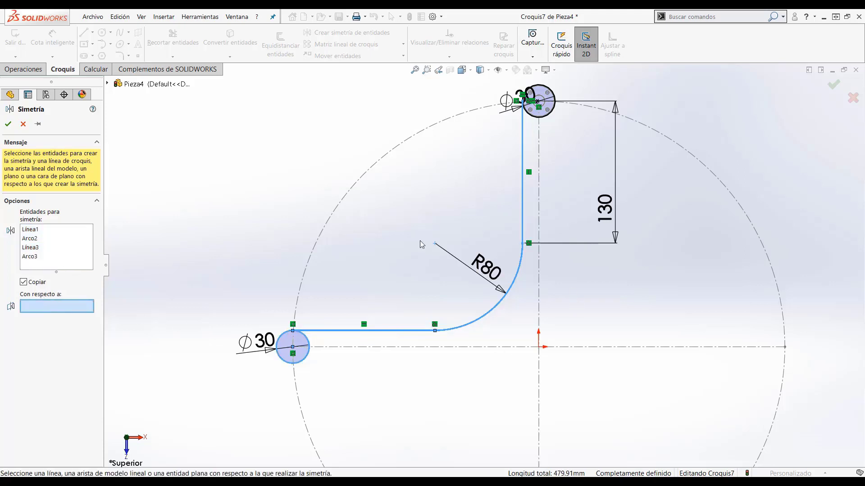
{"action": "left_click", "coordinate": [108, 84]}
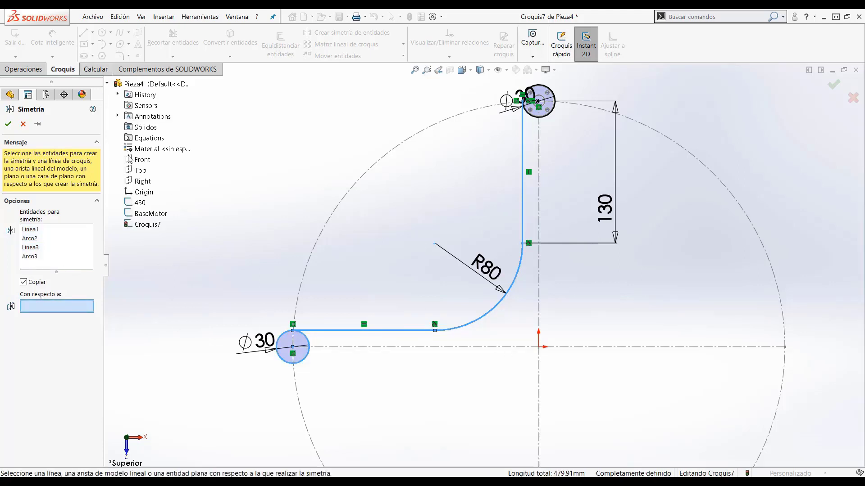
{"action": "left_click", "coordinate": [143, 182]}
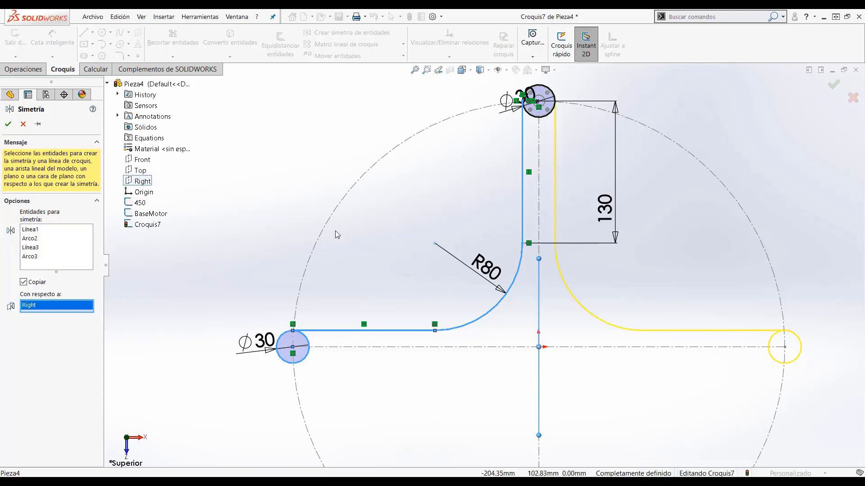
{"action": "scroll", "coordinate": [391, 240], "scroll_direction": "up", "scroll_amount": 3}
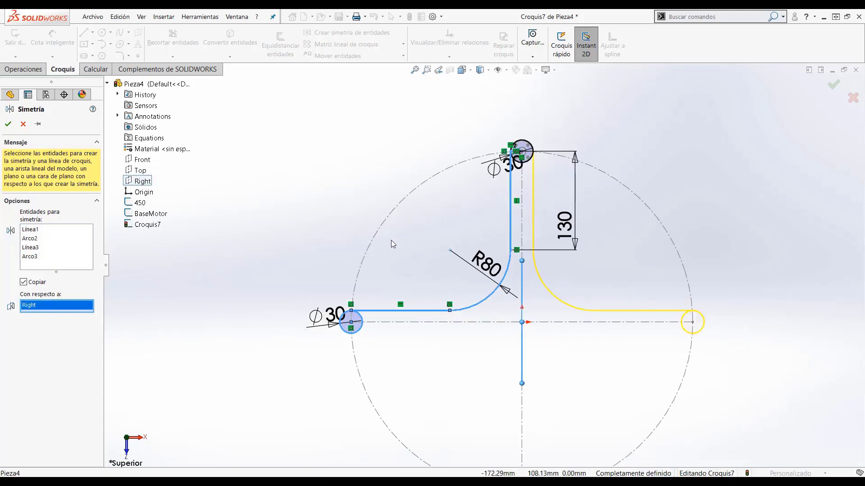
{"action": "left_click", "coordinate": [8, 125]}
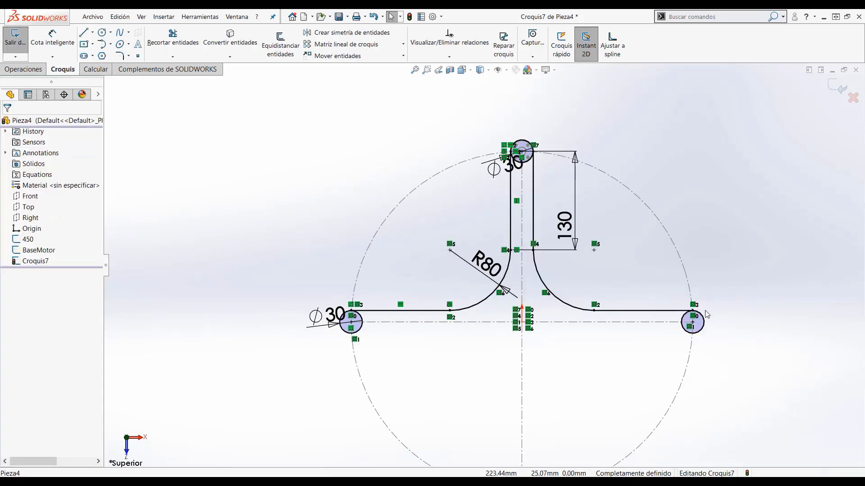
- Mirror the four arm lines, both arcs and the upper 30 mm circle about the Front plane, keeping the originals
{"action": "scroll", "coordinate": [699, 342], "scroll_direction": "down", "scroll_amount": 2}
{"action": "scroll", "coordinate": [486, 270], "scroll_direction": "up", "scroll_amount": 2}
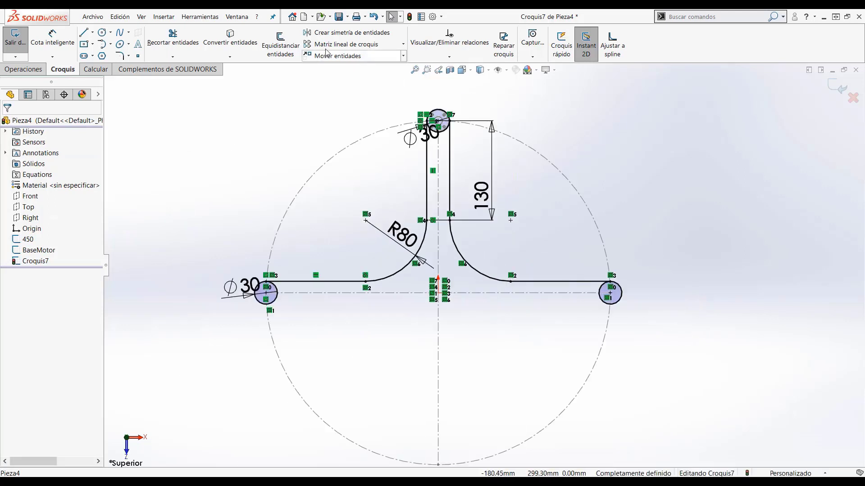
{"action": "left_click", "coordinate": [347, 32]}
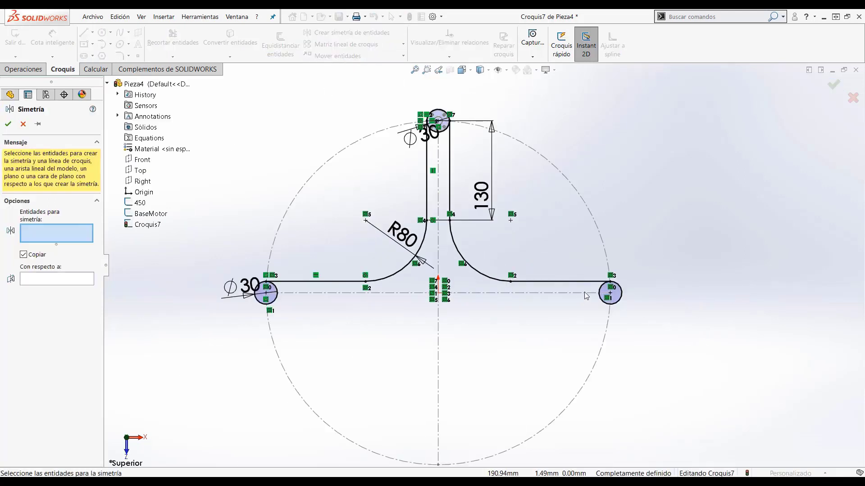
{"action": "mouse_move", "coordinate": [583, 288]}
{"action": "left_mouse_down"}
{"action": "mouse_move", "coordinate": [421, 247]}
{"action": "mouse_move", "coordinate": [331, 212]}
{"action": "mouse_move", "coordinate": [319, 193]}
{"action": "left_mouse_up"}
{"action": "left_click", "coordinate": [444, 135]}
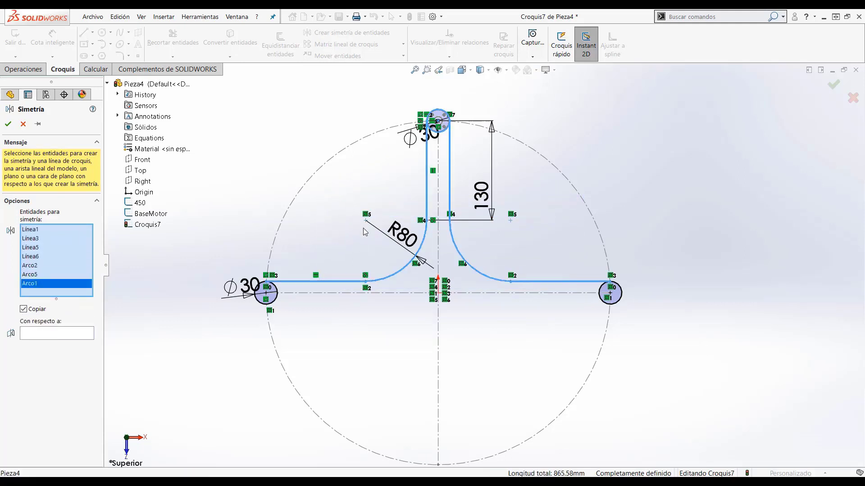
{"action": "left_click", "coordinate": [78, 339]}
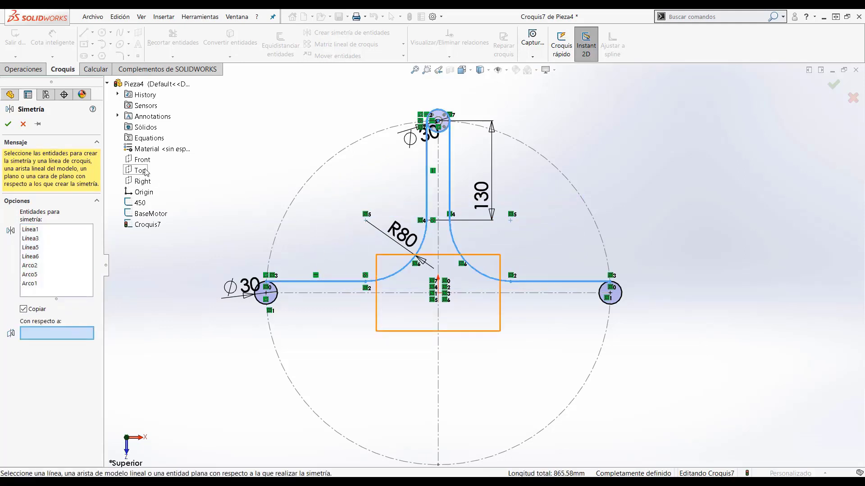
{"action": "left_click", "coordinate": [142, 160]}
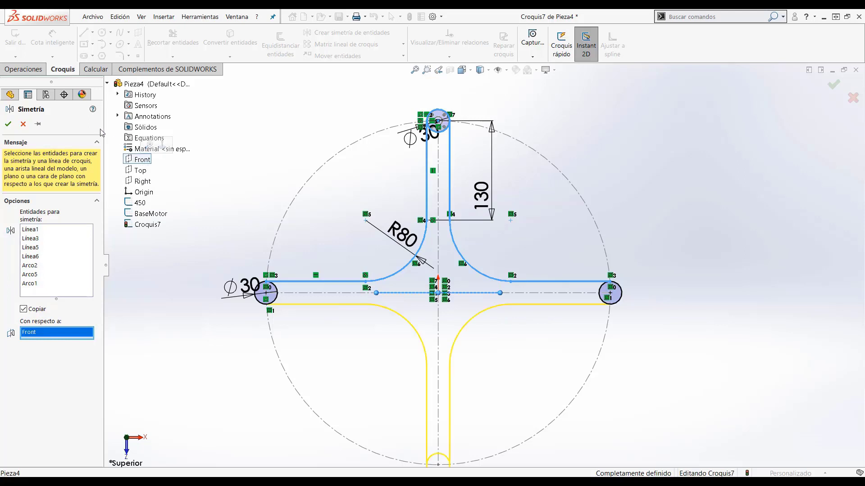
{"action": "left_click", "coordinate": [7, 124]}
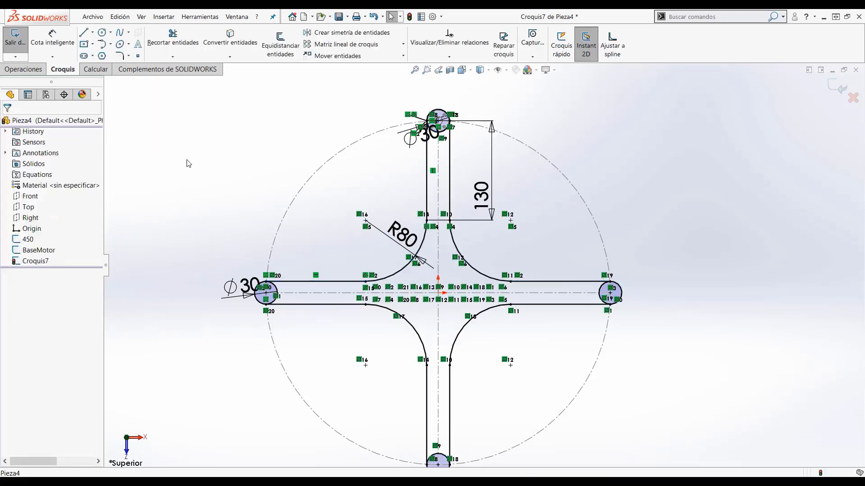
{"action": "key", "text": "z"}
{"action": "scroll", "coordinate": [477, 246], "scroll_direction": "down", "scroll_amount": 2}
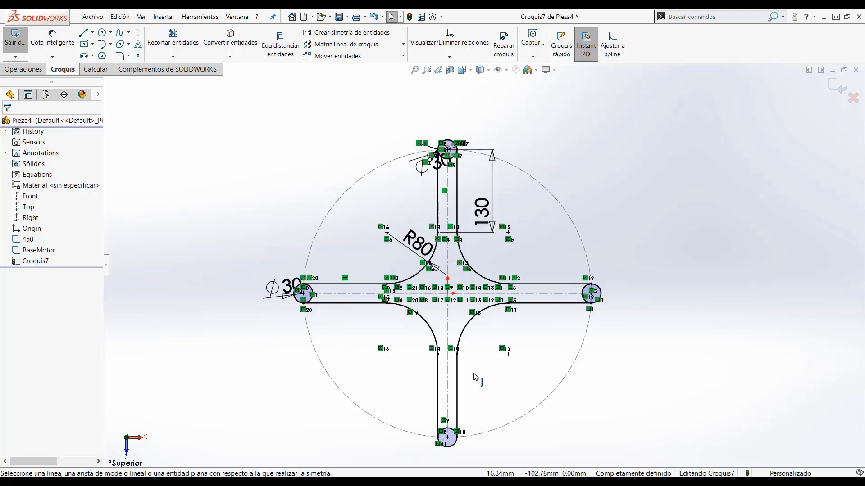
- Exit the arm outline sketch and rename it Layout
{"action": "left_click", "coordinate": [835, 89]}
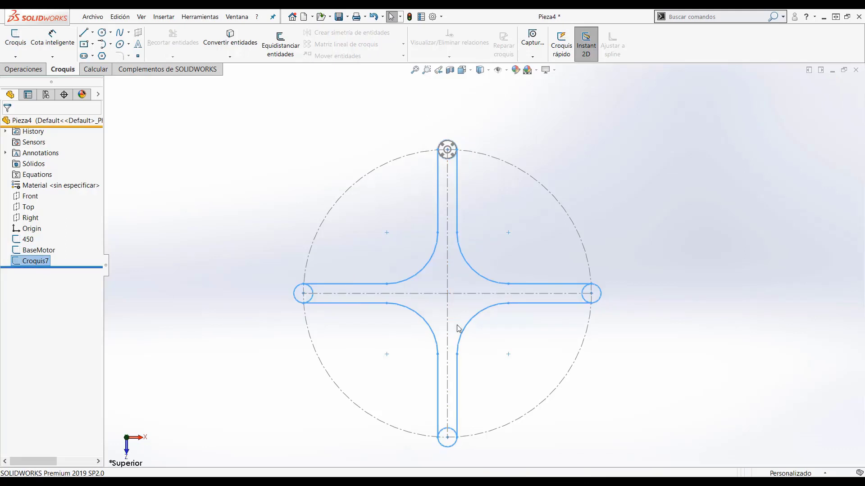
{"action": "scroll", "coordinate": [472, 231], "scroll_direction": "down", "scroll_amount": 3}
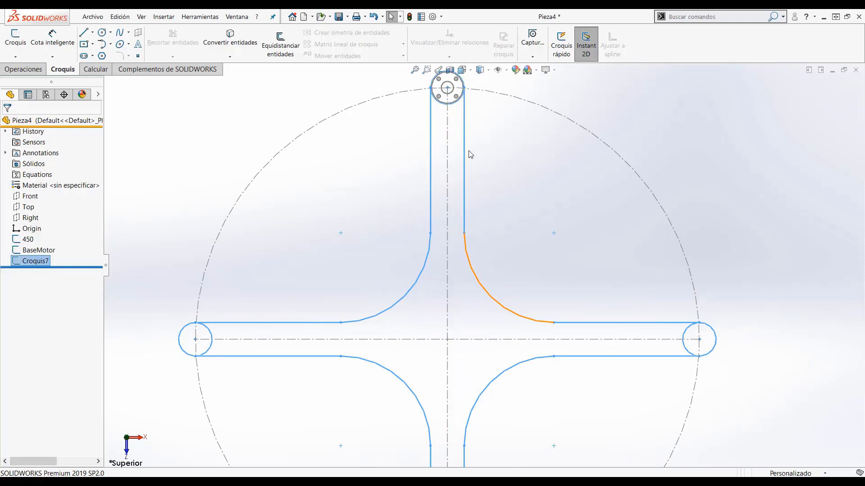
{"action": "right_click", "coordinate": [45, 261]}
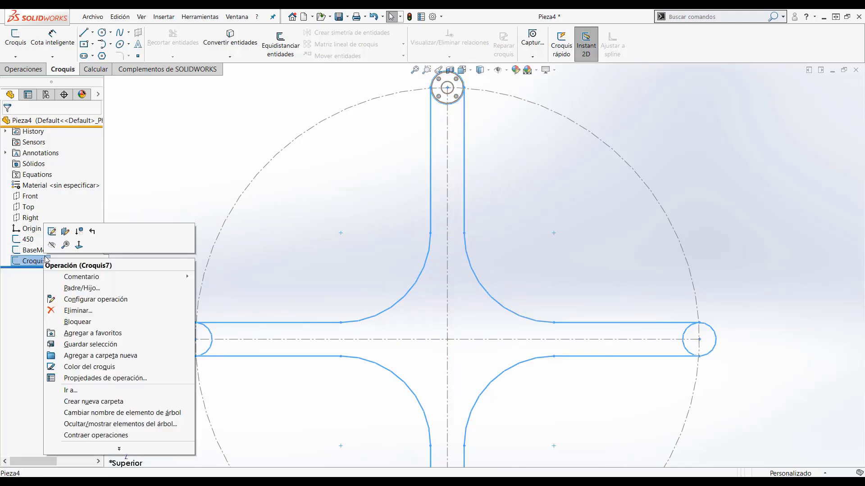
{"action": "left_click", "coordinate": [30, 265]}
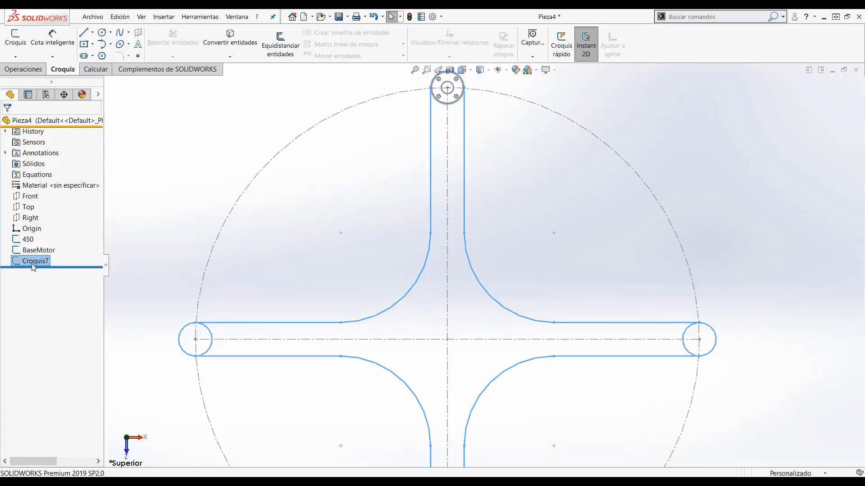
{"action": "left_click", "coordinate": [30, 264]}
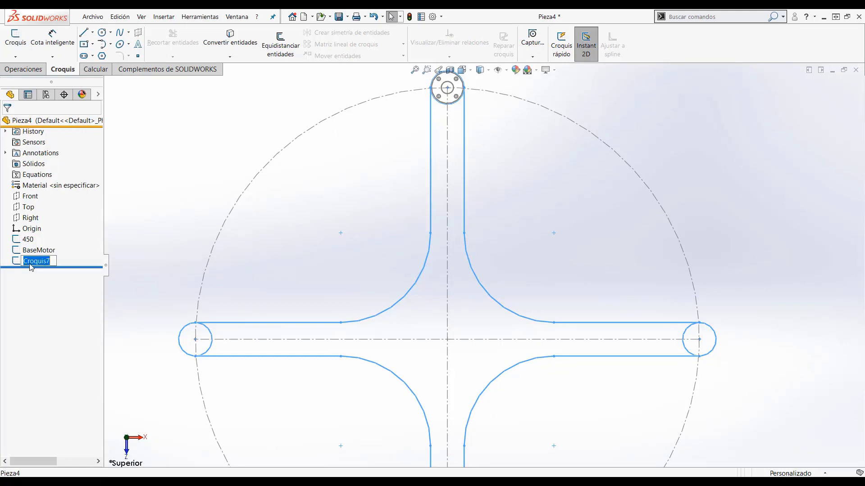
{"action": "type", "text": "Layout"}
{"action": "left_click", "coordinate": [140, 261]}
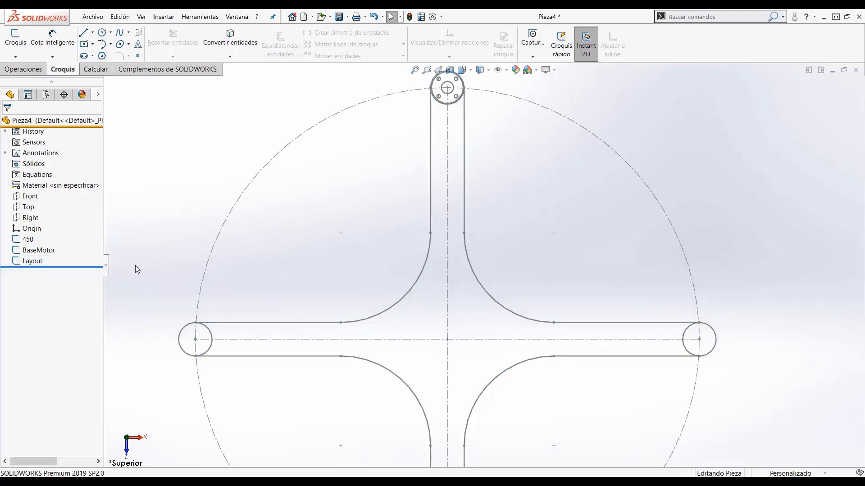
- Reopen the Layout sketch for editing and draw a horizontal line across the upper arm between the two arcs' upper endpoints
{"action": "left_click", "coordinate": [40, 262]}
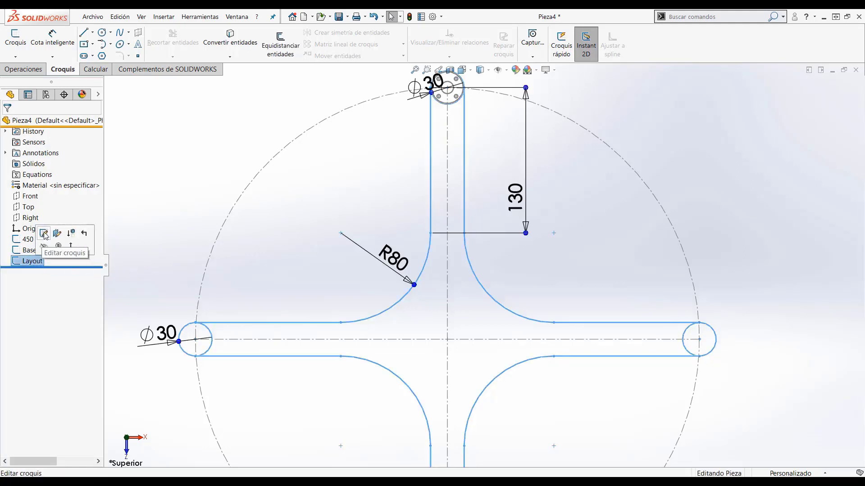
{"action": "left_click", "coordinate": [58, 231]}
{"action": "scroll", "coordinate": [563, 230], "scroll_direction": "down", "scroll_amount": 2}
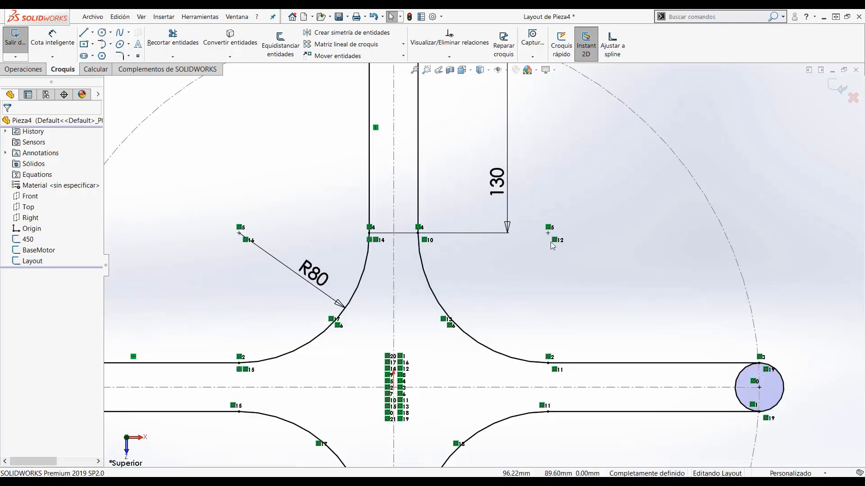
{"action": "key", "text": "l"}
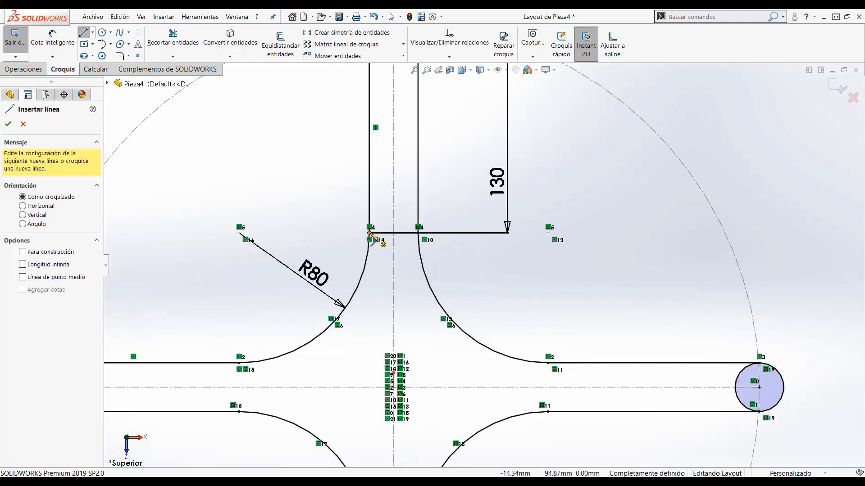
{"action": "left_click", "coordinate": [370, 234]}
{"action": "left_click", "coordinate": [419, 233]}
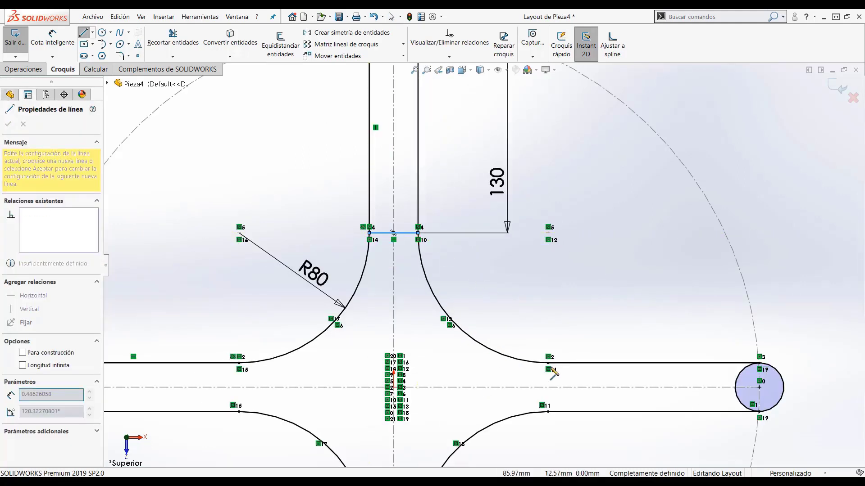
{"action": "key", "text": "Escape"}
- Draw a vertical line across the right arm joining the endpoints of its two arcs
{"action": "key", "text": "l"}
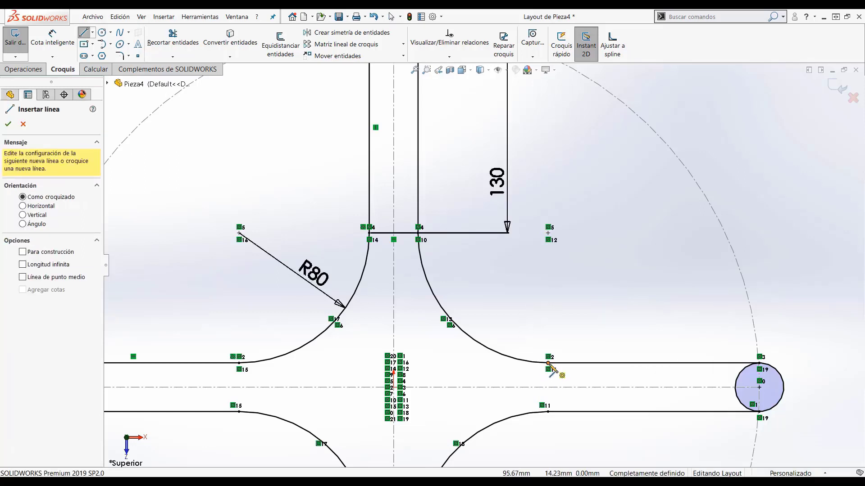
{"action": "left_click", "coordinate": [547, 363]}
{"action": "left_click", "coordinate": [547, 411]}
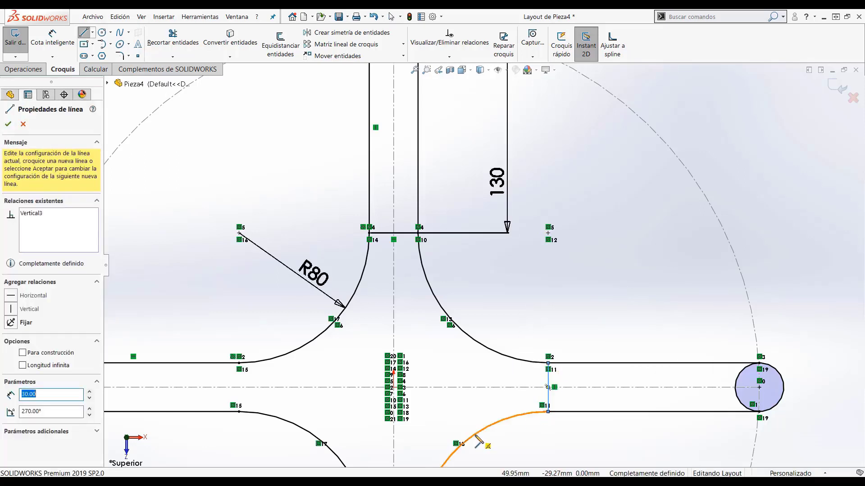
{"action": "key", "text": "Escape"}
- Draw closing lines across the lower and left arms, each joining the endpoints of the two adjacent arcs
{"action": "key", "text": "z"}
{"action": "key", "text": "l"}
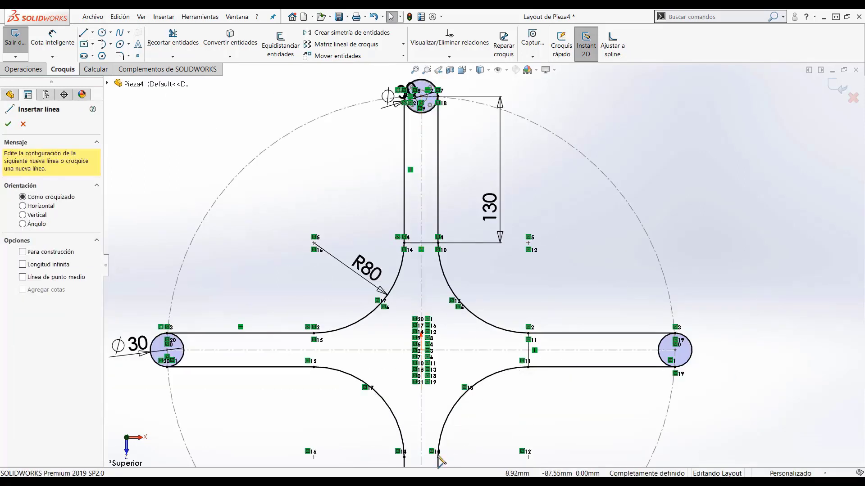
{"action": "left_click", "coordinate": [438, 457]}
{"action": "double_click", "coordinate": [404, 457]}
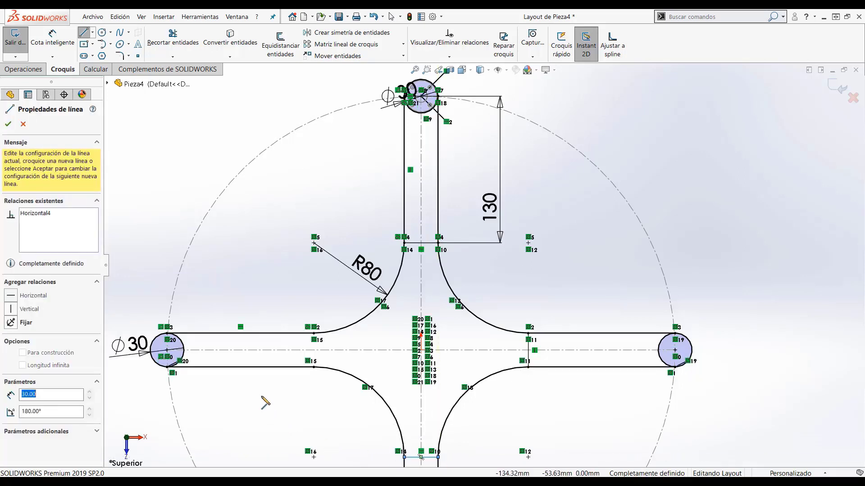
{"action": "left_click", "coordinate": [314, 367]}
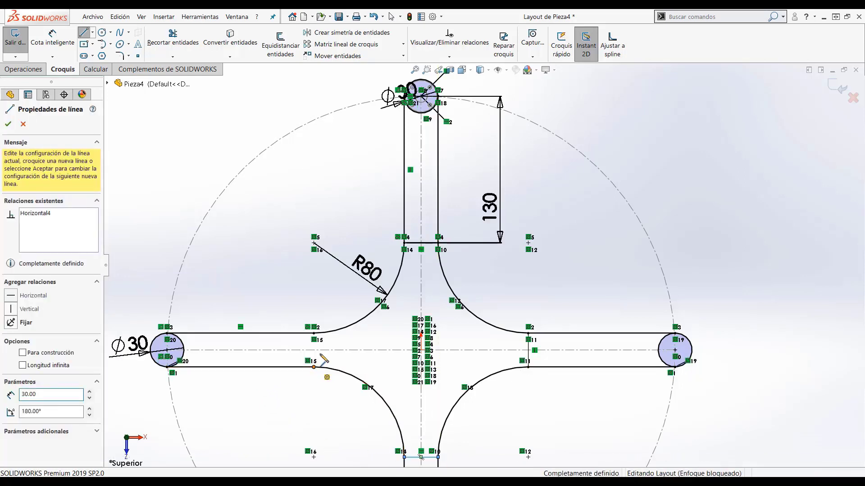
{"action": "left_click", "coordinate": [313, 334]}
{"action": "key", "text": "Escape"}
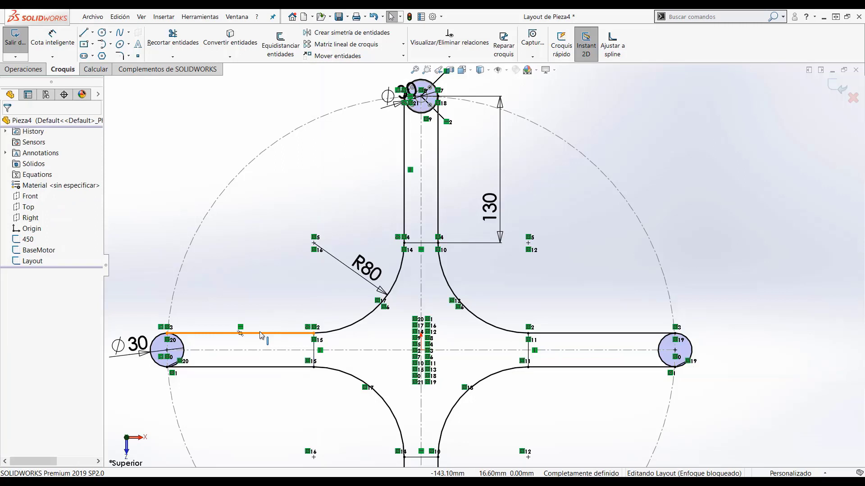
- Hide the sketch relation symbols in the Layout sketch
{"action": "scroll", "coordinate": [482, 264], "scroll_direction": "up", "scroll_amount": 2}
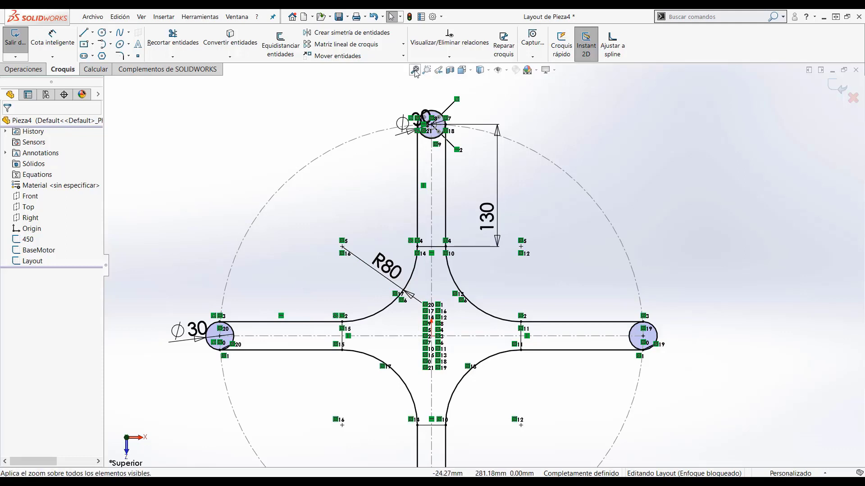
{"action": "left_click", "coordinate": [498, 71]}
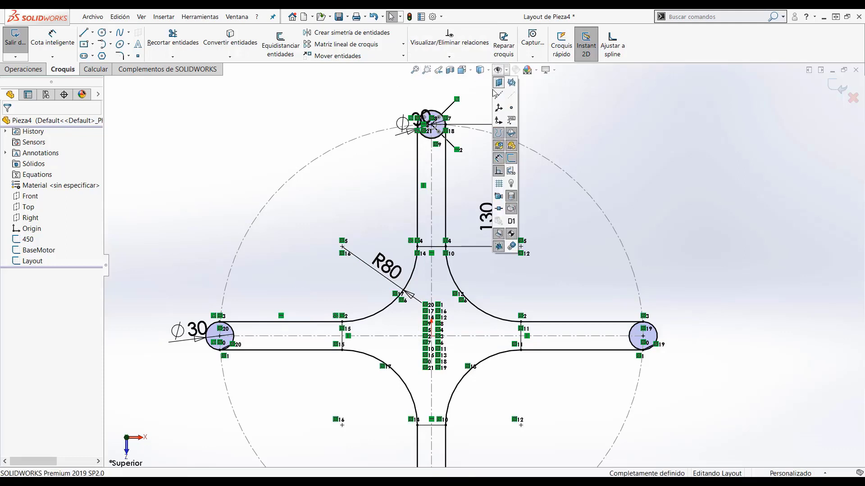
{"action": "left_click", "coordinate": [499, 171]}
{"action": "left_click", "coordinate": [208, 142]}
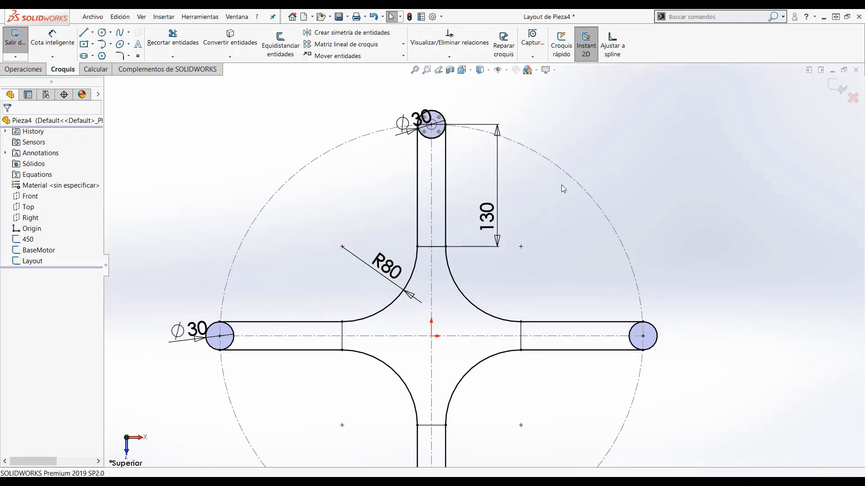
- Move the 30 mm diameter dimension clear of the upper motor circle and exit the Layout sketch
{"action": "scroll", "coordinate": [586, 192], "scroll_direction": "up", "scroll_amount": 2}
{"action": "scroll", "coordinate": [585, 190], "scroll_direction": "down", "scroll_amount": 2}
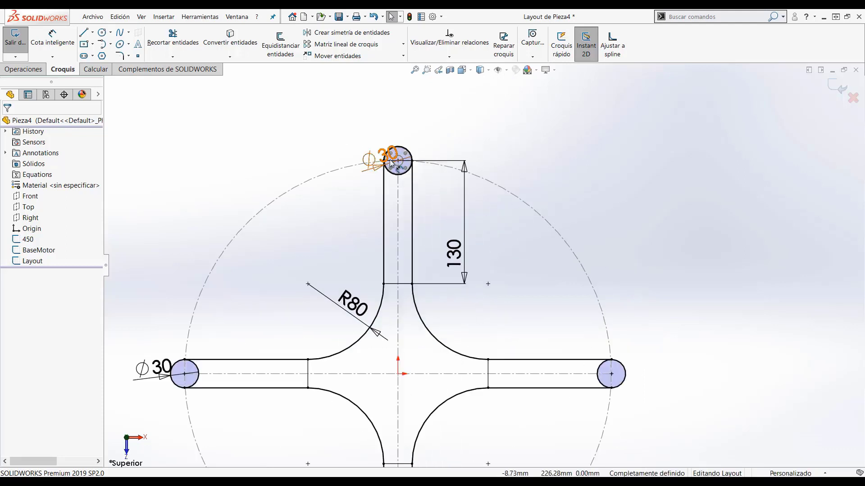
{"action": "left_click_drag", "start_coordinate": [388, 164], "coordinate": [323, 135]}
{"action": "left_click", "coordinate": [245, 180]}
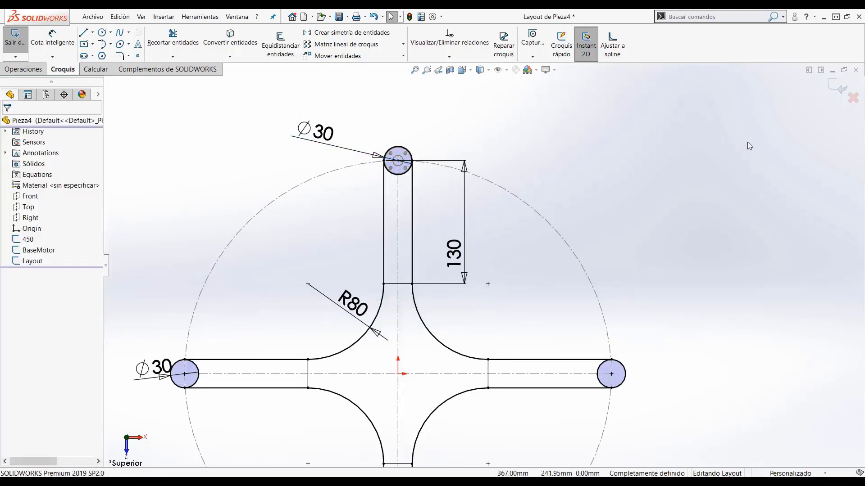
{"action": "left_click", "coordinate": [837, 87]}
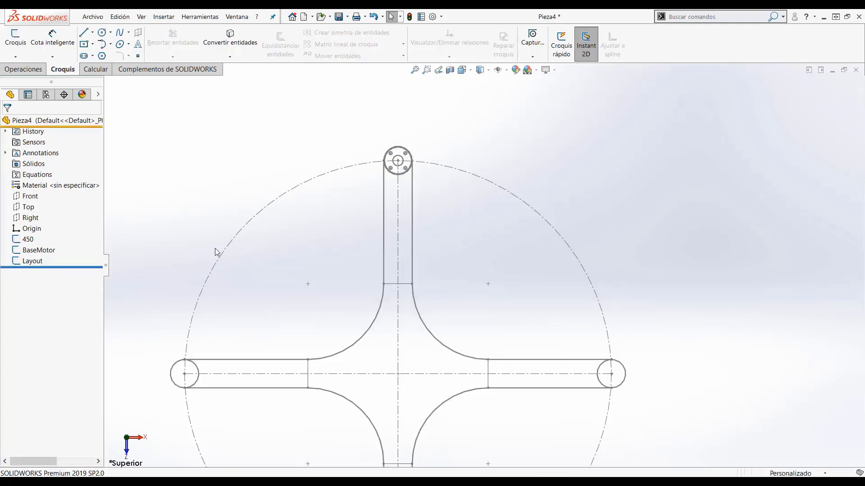
- Start a sketch on the Top plane and draw a circle about 318 mm in diameter centred on the upper motor mount
{"action": "left_click", "coordinate": [22, 208]}
{"action": "left_click", "coordinate": [27, 191]}
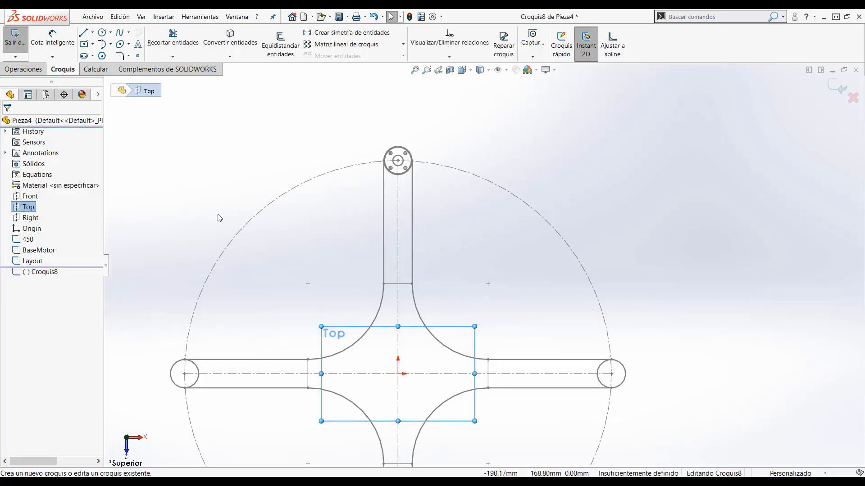
{"action": "left_click", "coordinate": [101, 34]}
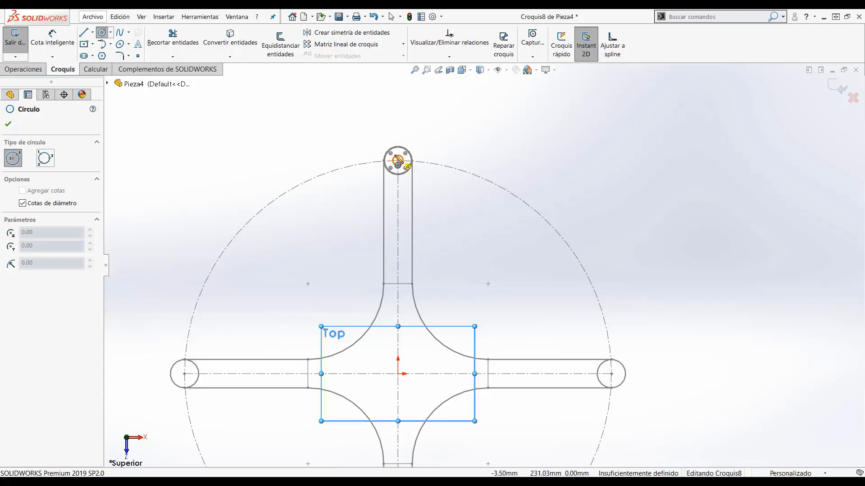
{"action": "scroll", "coordinate": [398, 161], "scroll_direction": "down", "scroll_amount": 2}
{"action": "left_click", "coordinate": [408, 181]}
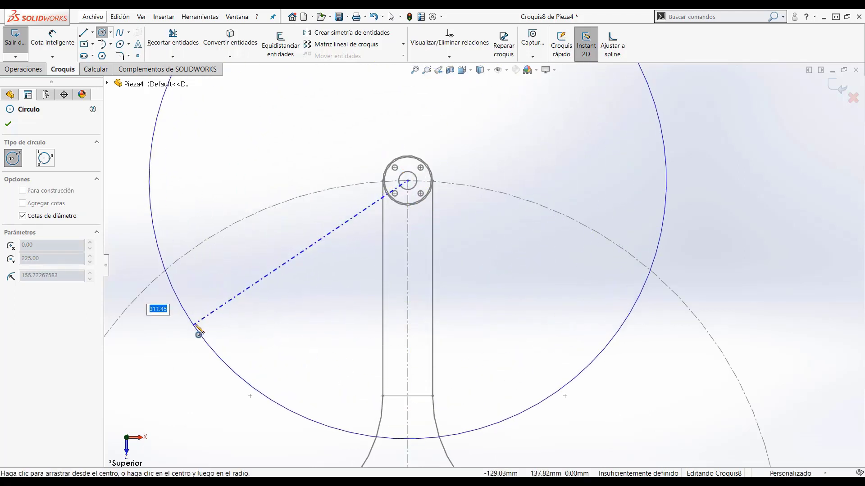
{"action": "left_click", "coordinate": [190, 331]}
{"action": "scroll", "coordinate": [218, 336], "scroll_direction": "up", "scroll_amount": 3}
{"action": "scroll", "coordinate": [448, 318], "scroll_direction": "up", "scroll_amount": 2}
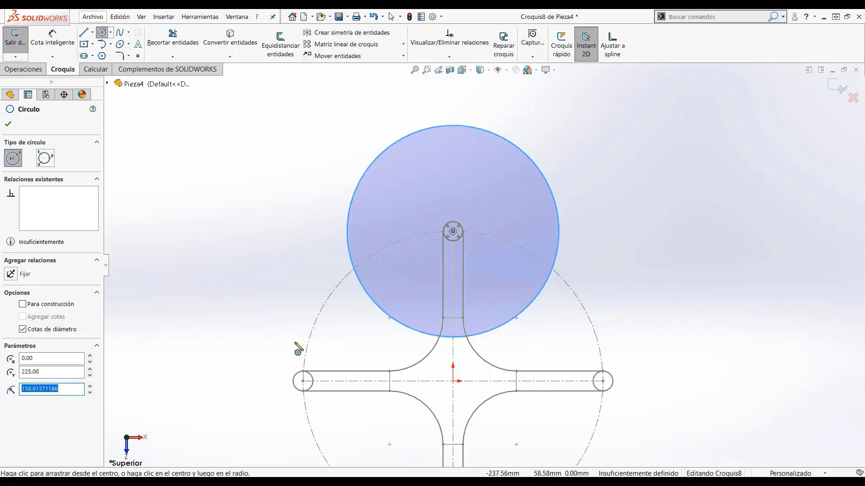
- Dimension the new circle's diameter as 12 inches, placing the dimension beside the circle
{"action": "right_click_drag", "start_coordinate": [294, 344], "coordinate": [289, 209]}
{"action": "left_click", "coordinate": [353, 206]}
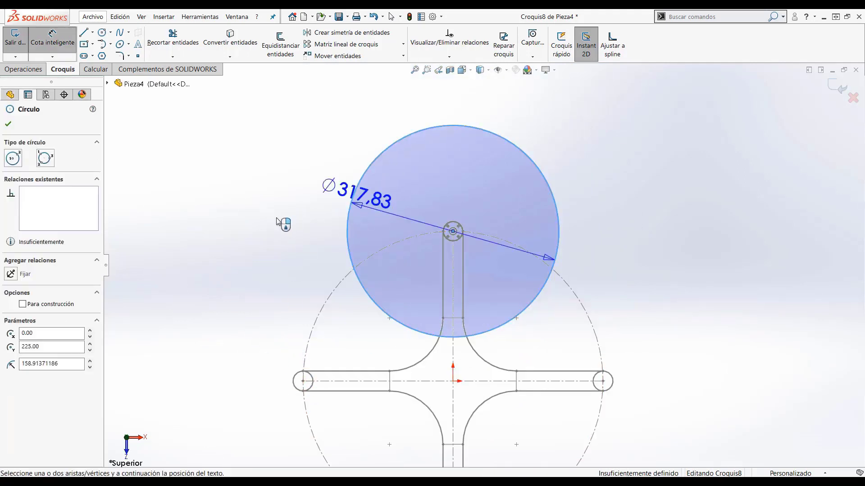
{"action": "left_click", "coordinate": [239, 246]}
{"action": "left_click", "coordinate": [234, 247]}
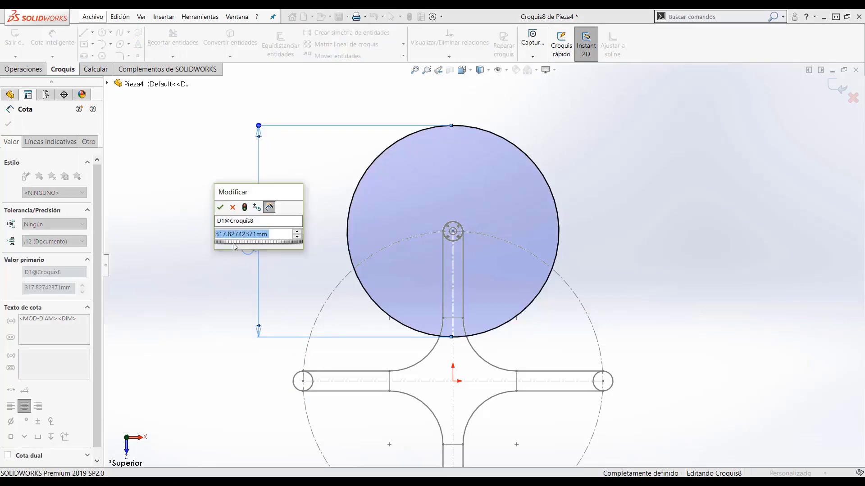
{"action": "type", "text": "12"}
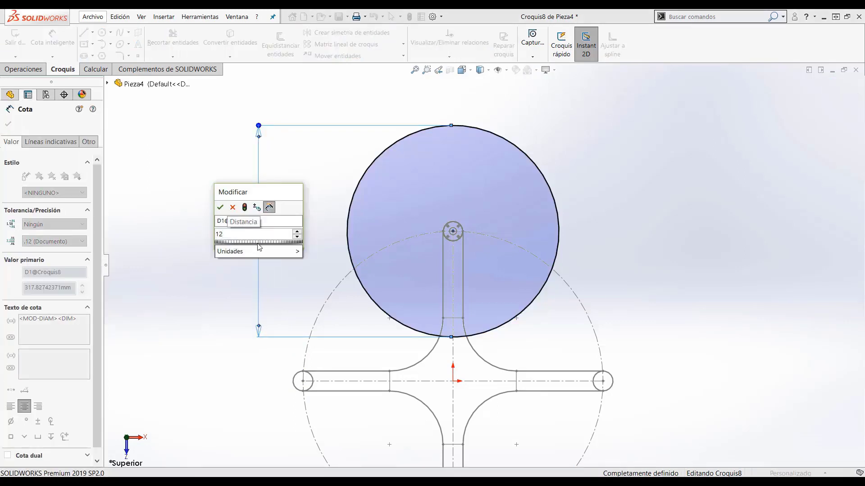
{"action": "mouse_move", "coordinate": [285, 251]}
{"action": "left_click", "coordinate": [325, 272]}
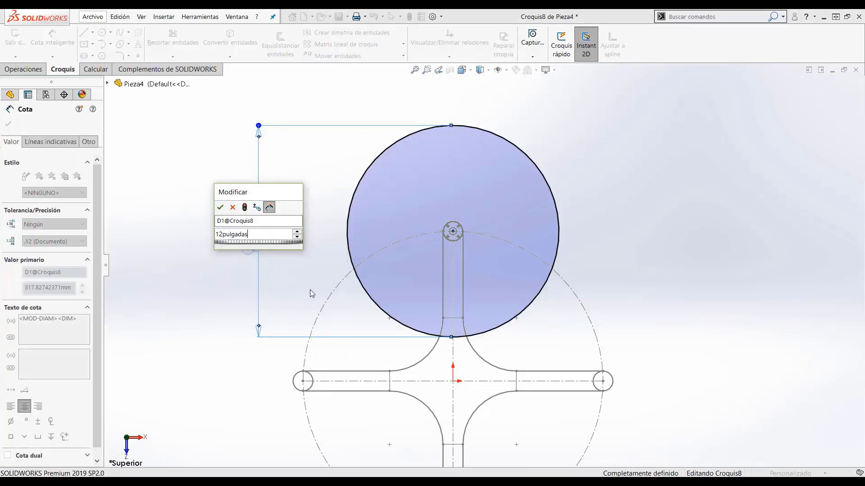
{"action": "left_click", "coordinate": [220, 207]}
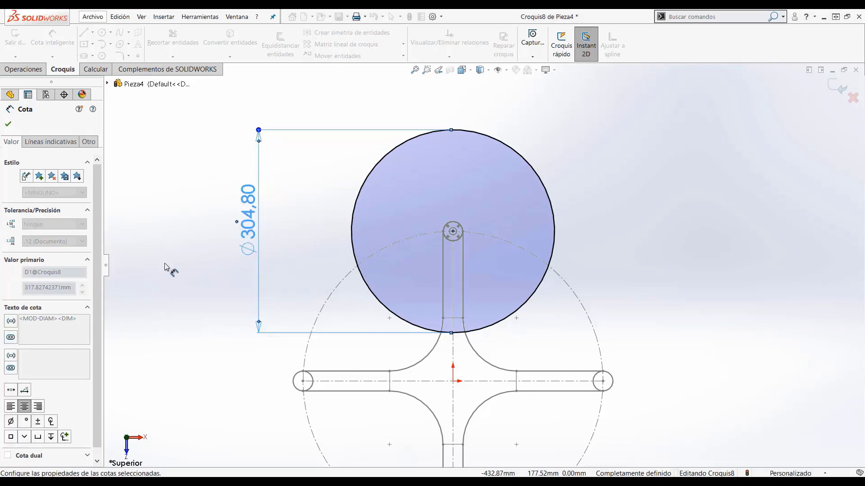
{"action": "left_click", "coordinate": [170, 267]}
- Circular-pattern the propeller circle into four equally spaced instances over 360° about the centre of the 450 sketch's circle
{"action": "scroll", "coordinate": [543, 321], "scroll_direction": "up", "scroll_amount": 4}
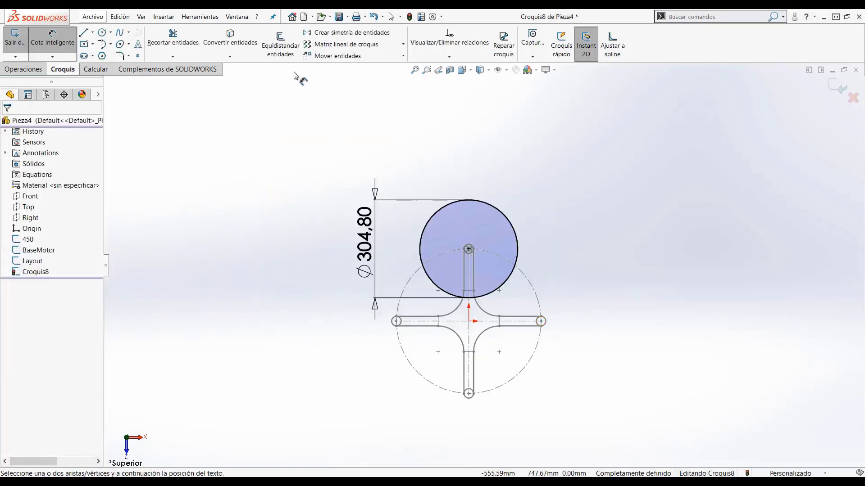
{"action": "left_click", "coordinate": [403, 44]}
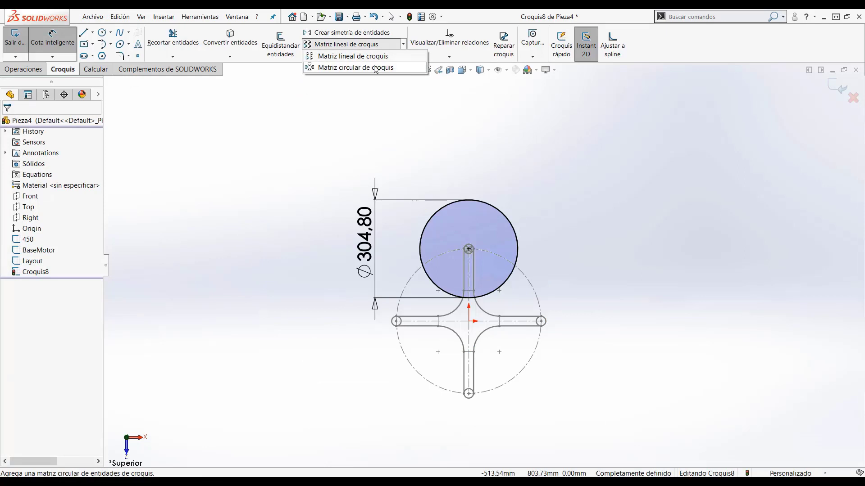
{"action": "left_click", "coordinate": [376, 67]}
{"action": "scroll", "coordinate": [651, 365], "scroll_direction": "down", "scroll_amount": 2}
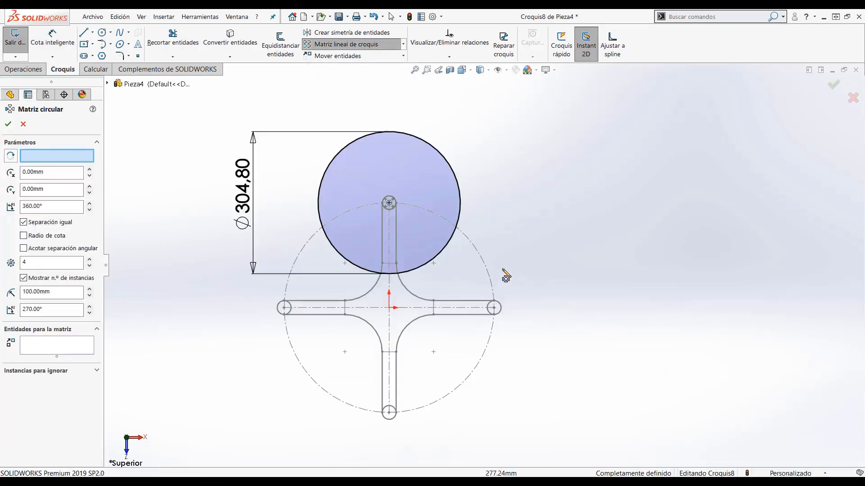
{"action": "left_click", "coordinate": [469, 237]}
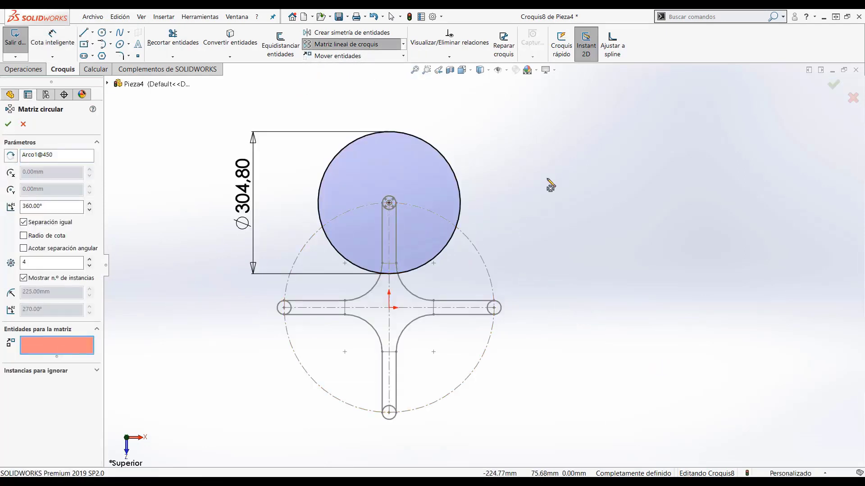
{"action": "left_click", "coordinate": [458, 181]}
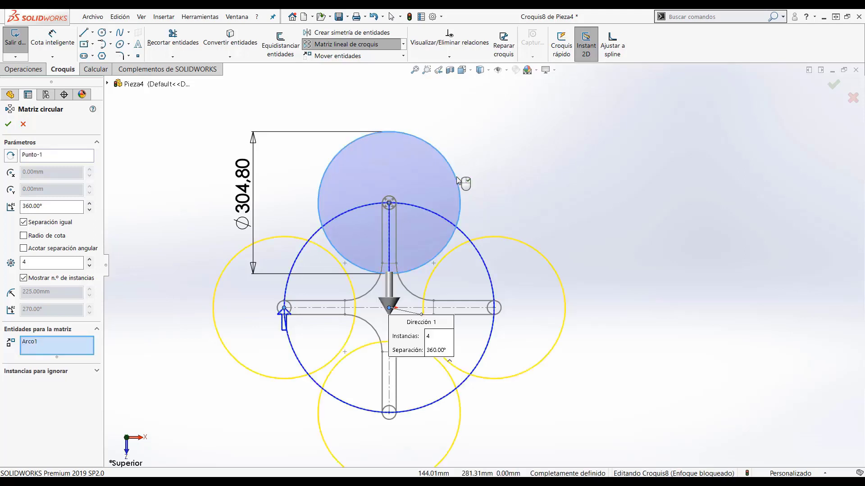
{"action": "left_click", "coordinate": [8, 126]}
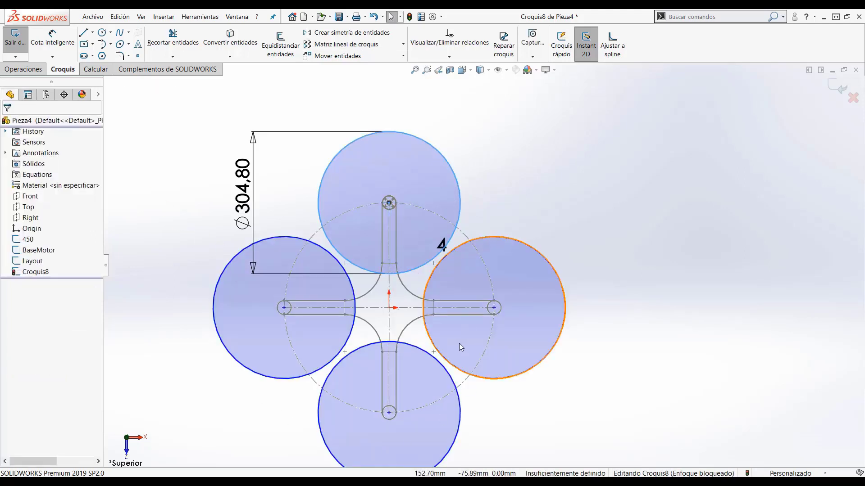
{"action": "left_click", "coordinate": [622, 184]}
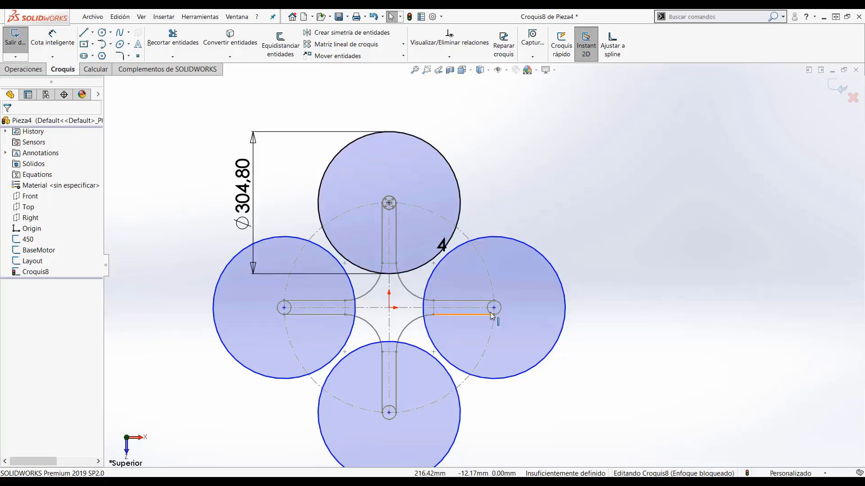
- Attach the right propeller circle's centre to the centre of the right arm's end circle and exit the sketch
{"action": "scroll", "coordinate": [492, 310], "scroll_direction": "down", "scroll_amount": 5}
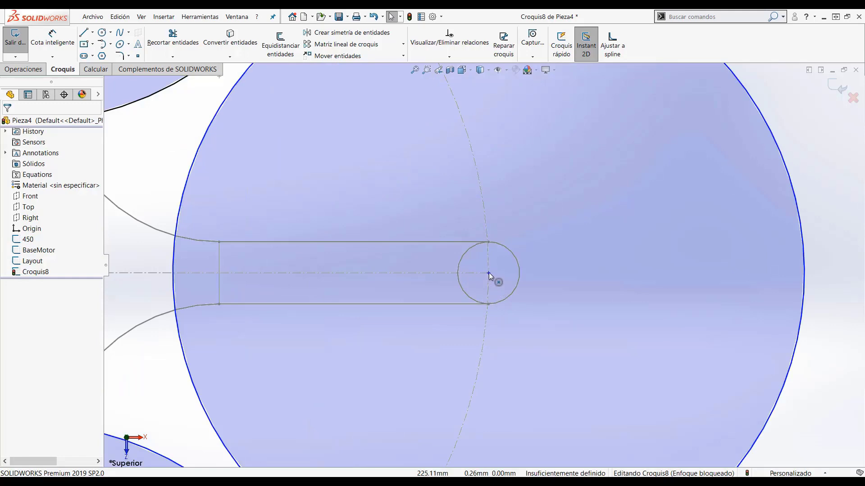
{"action": "mouse_move", "coordinate": [488, 274]}
{"action": "left_mouse_down"}
{"action": "mouse_move", "coordinate": [483, 293]}
{"action": "mouse_move", "coordinate": [490, 273]}
{"action": "left_mouse_up"}
{"action": "key", "text": "f"}
{"action": "key", "text": "Escape"}
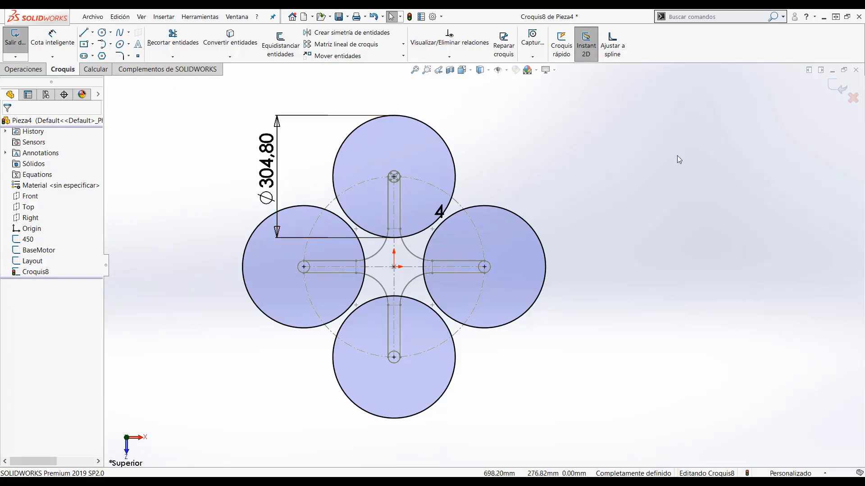
{"action": "left_click", "coordinate": [837, 88]}
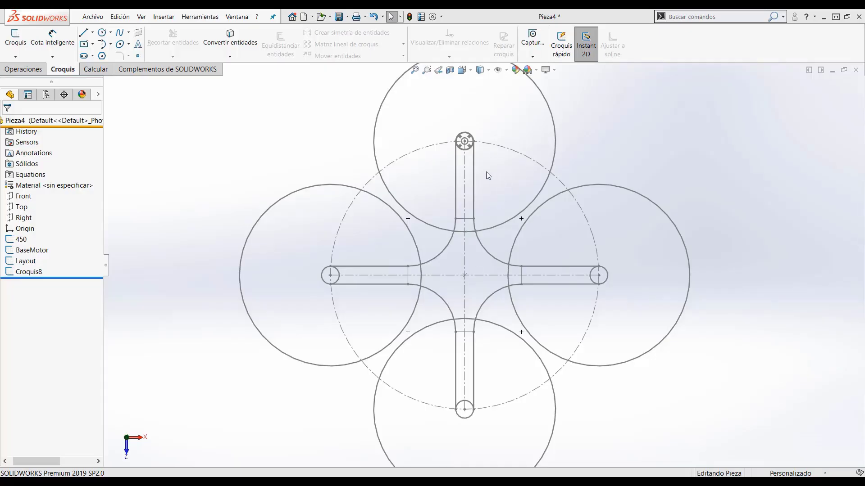
{"action": "scroll", "coordinate": [485, 172], "scroll_direction": "up", "scroll_amount": 2}
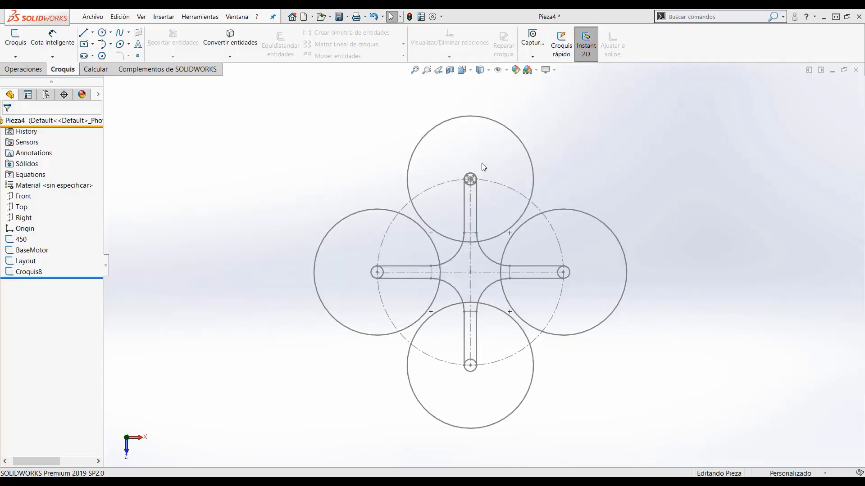
{"action": "scroll", "coordinate": [486, 184], "scroll_direction": "down", "scroll_amount": 2}
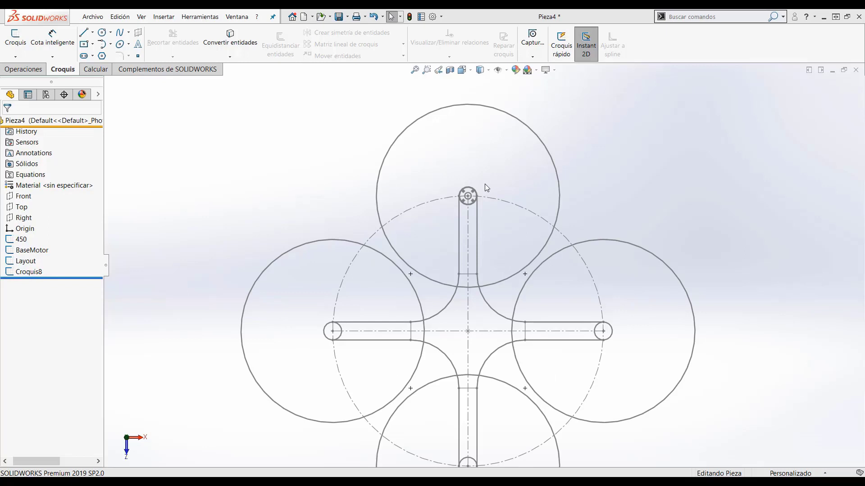
{"action": "scroll", "coordinate": [469, 186], "scroll_direction": "up", "scroll_amount": 2}
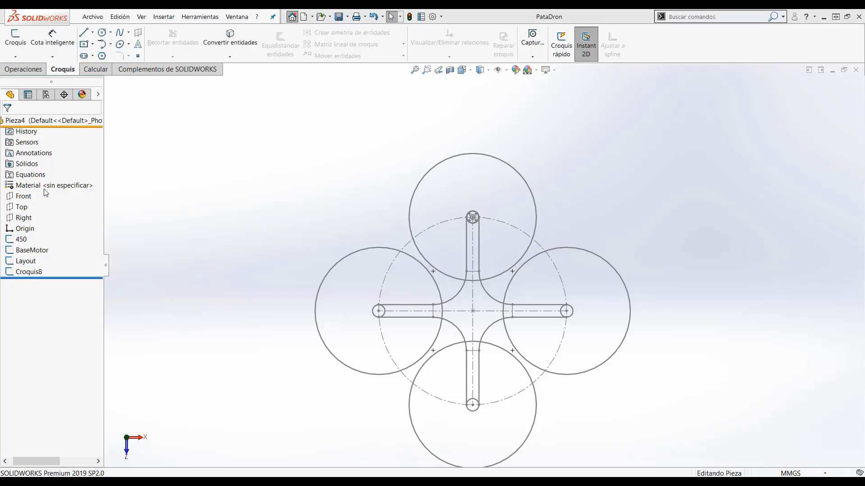
- Switch to the PataDron part and load the SOLIDWORKS Simulation add-in
{"action": "left_click", "coordinate": [485, 250]}
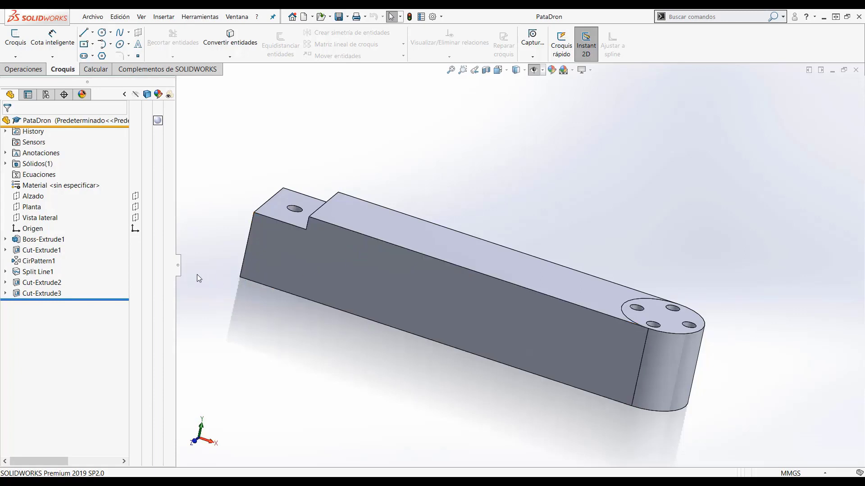
{"action": "middle_click_drag", "start_coordinate": [270, 258], "coordinate": [252, 285]}
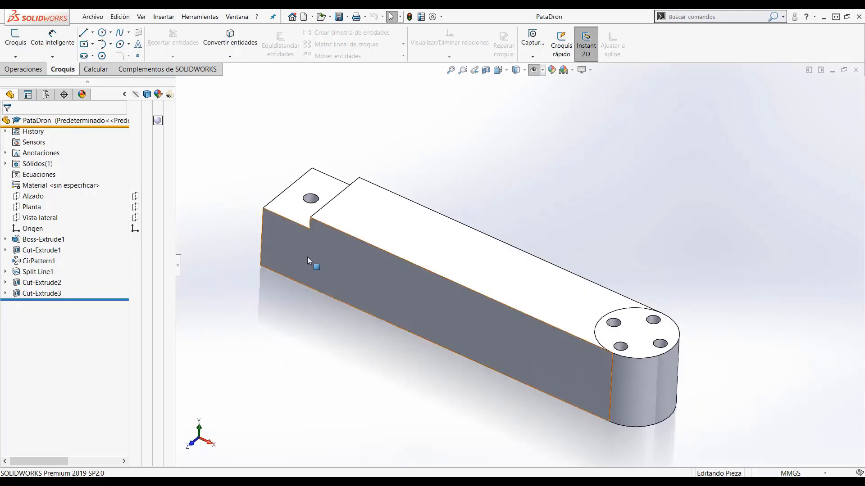
{"action": "middle_click_drag", "start_coordinate": [309, 259], "coordinate": [343, 245]}
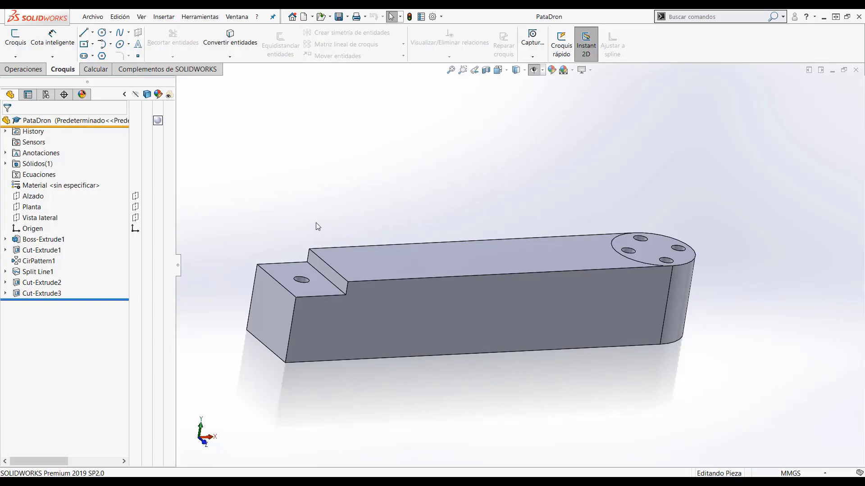
{"action": "mouse_move", "coordinate": [315, 222]}
{"action": "middle_mouse_down"}
{"action": "mouse_move", "coordinate": [297, 225]}
{"action": "mouse_move", "coordinate": [293, 239]}
{"action": "mouse_move", "coordinate": [319, 219]}
{"action": "middle_mouse_up"}
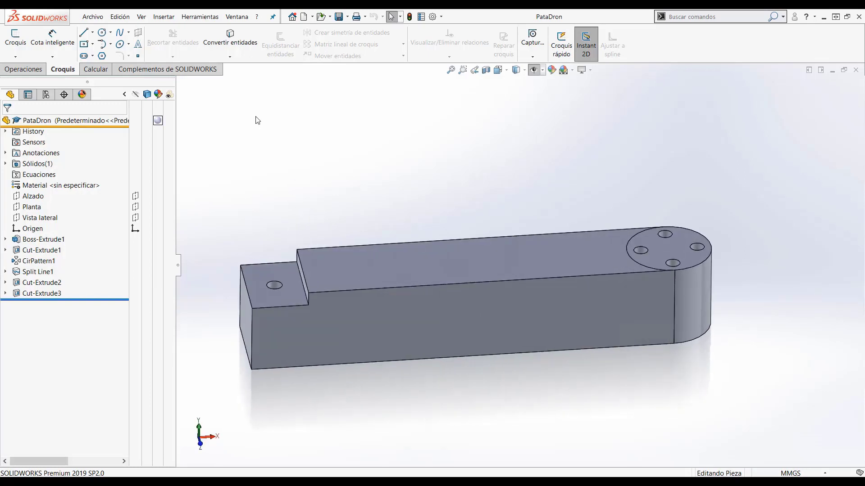
{"action": "left_click", "coordinate": [215, 71]}
{"action": "left_click", "coordinate": [255, 51]}
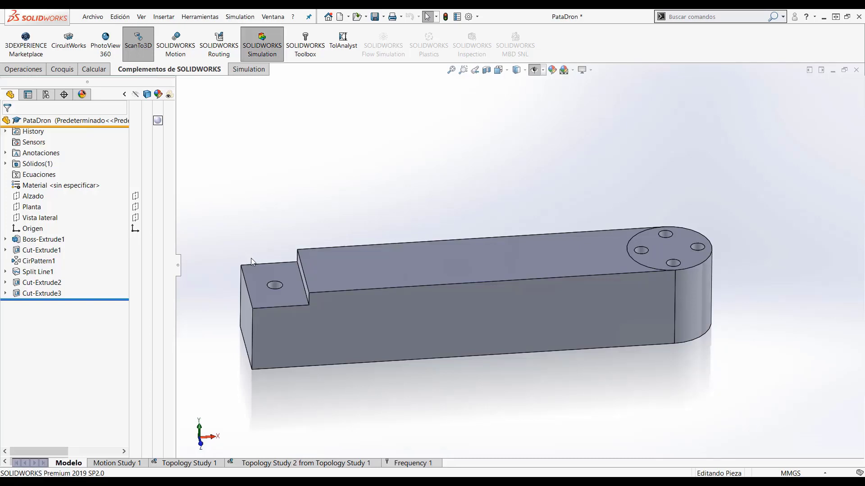
- Open the Frequency 1 study of the drone arm and expand its list of results
{"action": "middle_click_drag", "start_coordinate": [250, 258], "coordinate": [276, 384]}
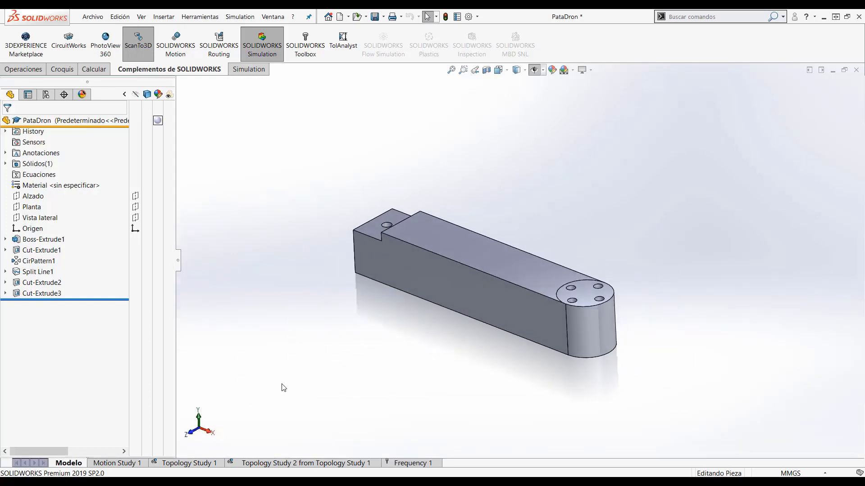
{"action": "scroll", "coordinate": [575, 197], "scroll_direction": "down", "scroll_amount": 2}
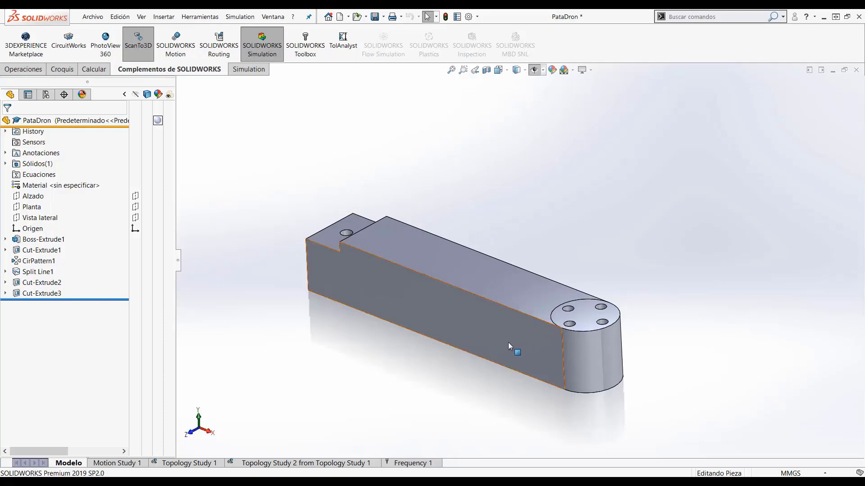
{"action": "middle_click_drag", "start_coordinate": [508, 342], "coordinate": [412, 418]}
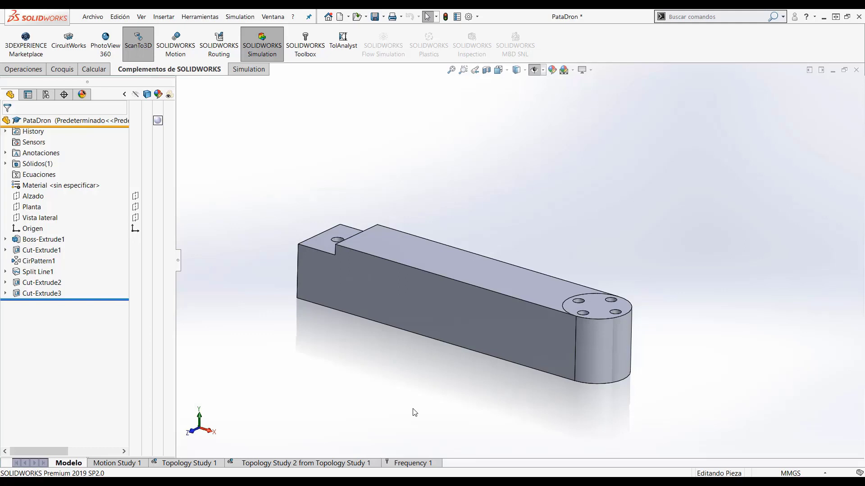
{"action": "left_click", "coordinate": [396, 462]}
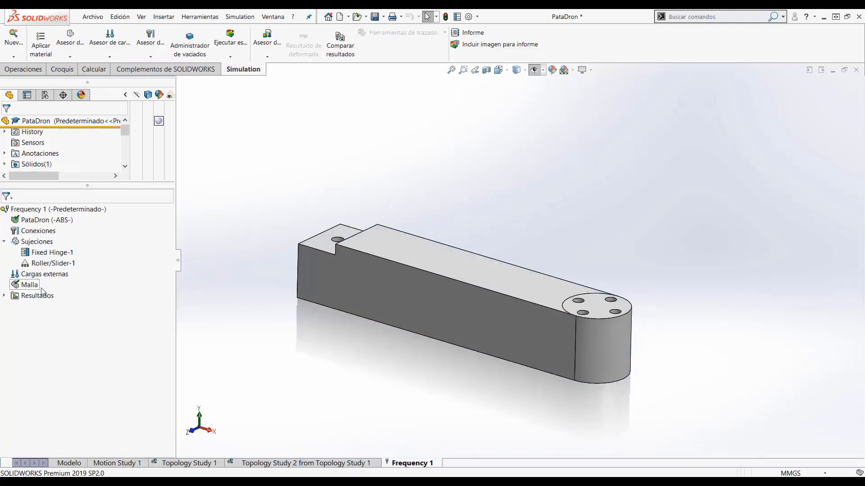
{"action": "left_click", "coordinate": [4, 295]}
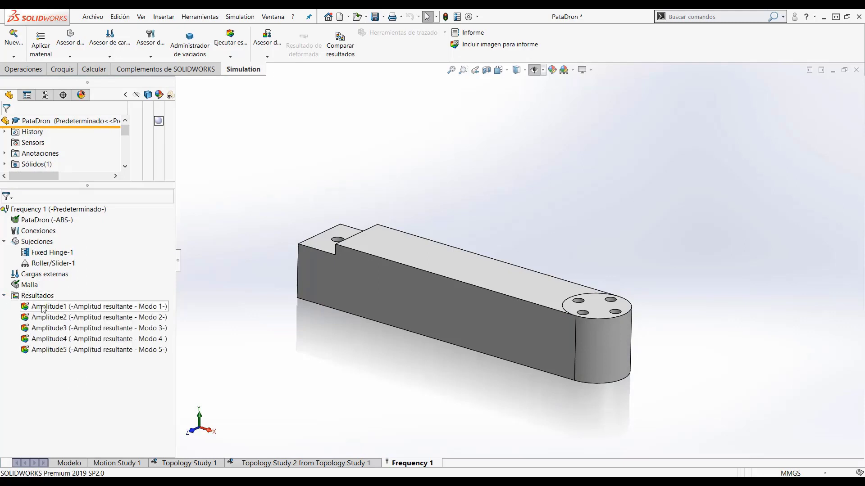
- List the resonant frequencies of the Frequency 1 study, review the modes and close the list
{"action": "right_click", "coordinate": [39, 297]}
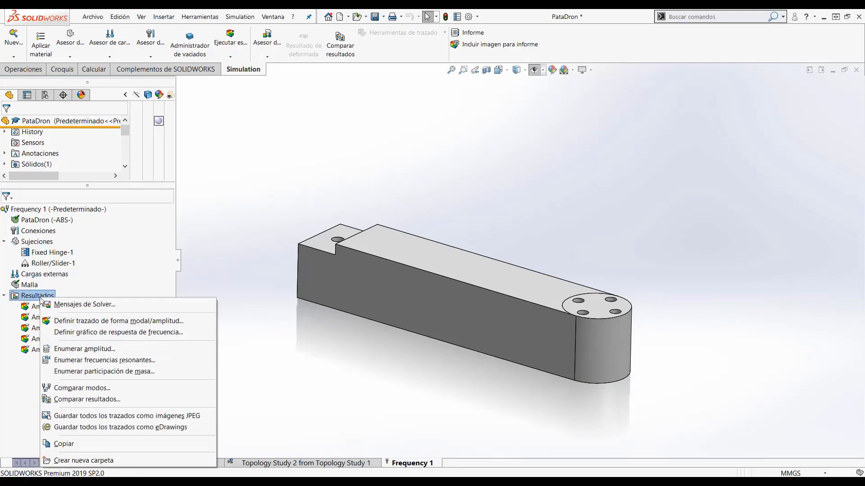
{"action": "left_click", "coordinate": [88, 361]}
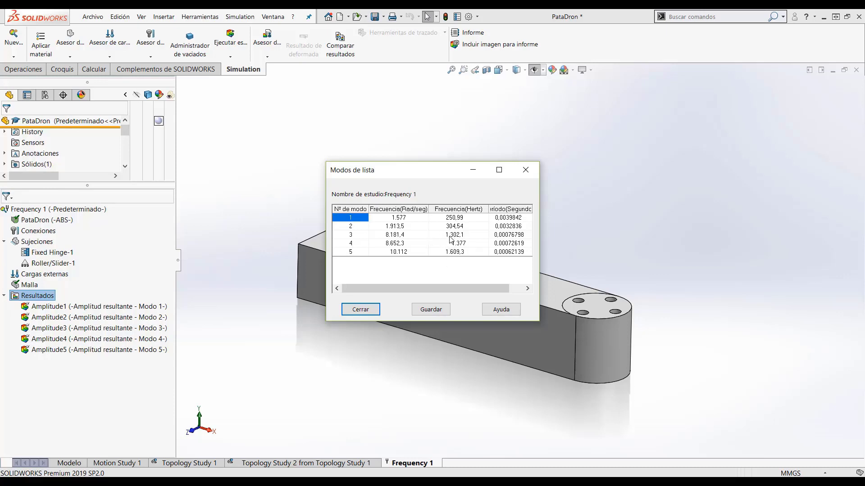
{"action": "left_click", "coordinate": [360, 310]}
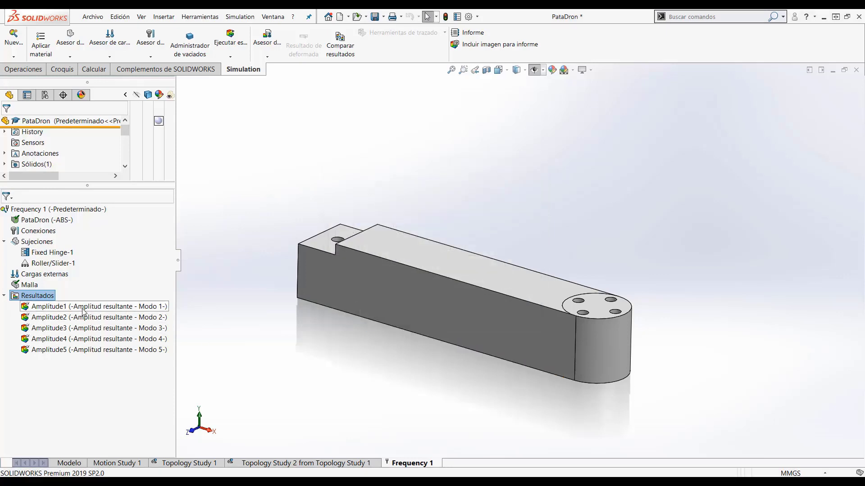
- Display the Amplitude1 plot for mode 1, play its deformation animation and close the animation
{"action": "double_click", "coordinate": [84, 308]}
{"action": "middle_click_drag", "start_coordinate": [561, 310], "coordinate": [440, 296]}
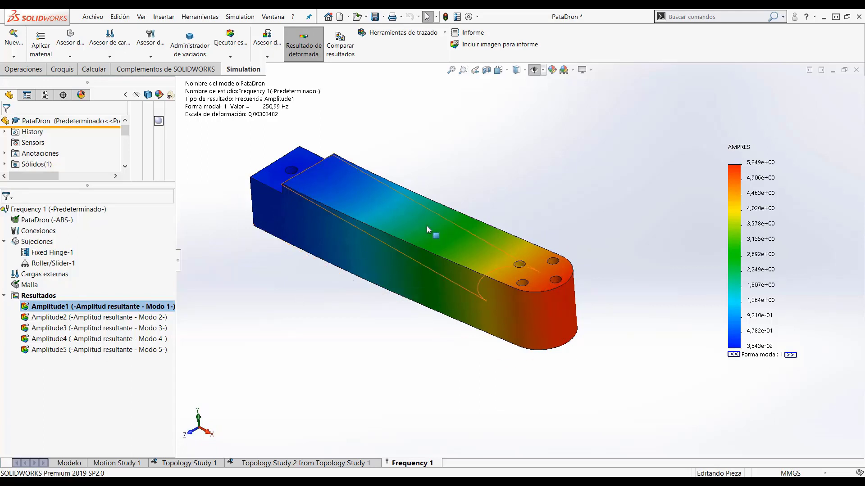
{"action": "left_click", "coordinate": [400, 34]}
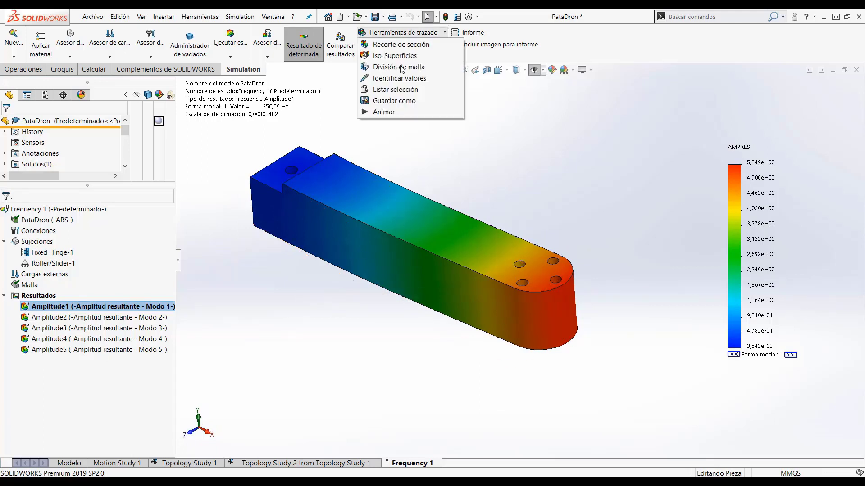
{"action": "left_click", "coordinate": [385, 111]}
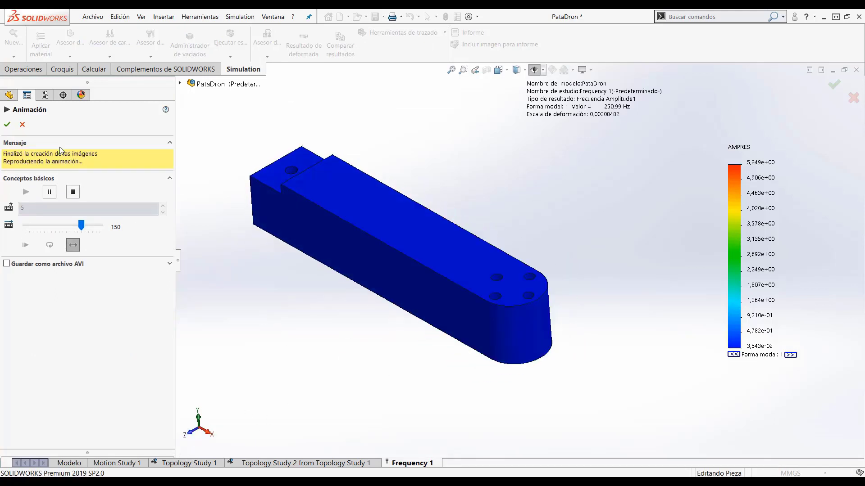
{"action": "left_click", "coordinate": [23, 124]}
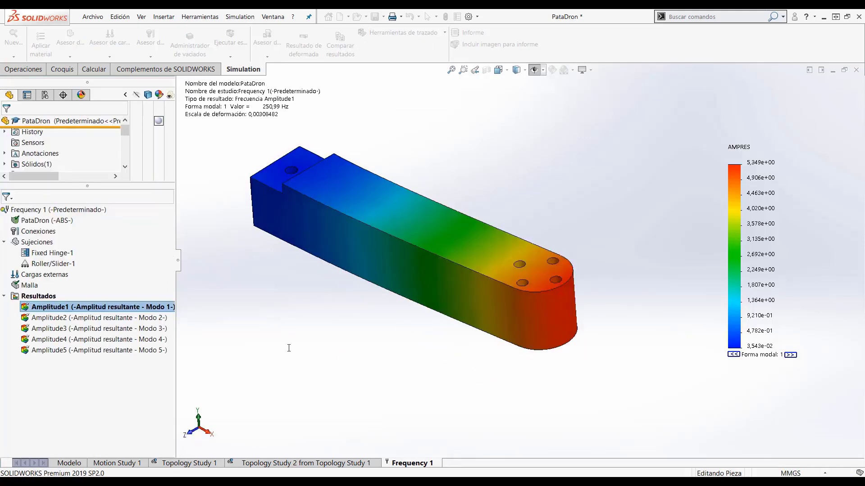
- Display the Amplitude2 plot for mode 2, play its deformation animation and close the animation
{"action": "double_click", "coordinate": [80, 318]}
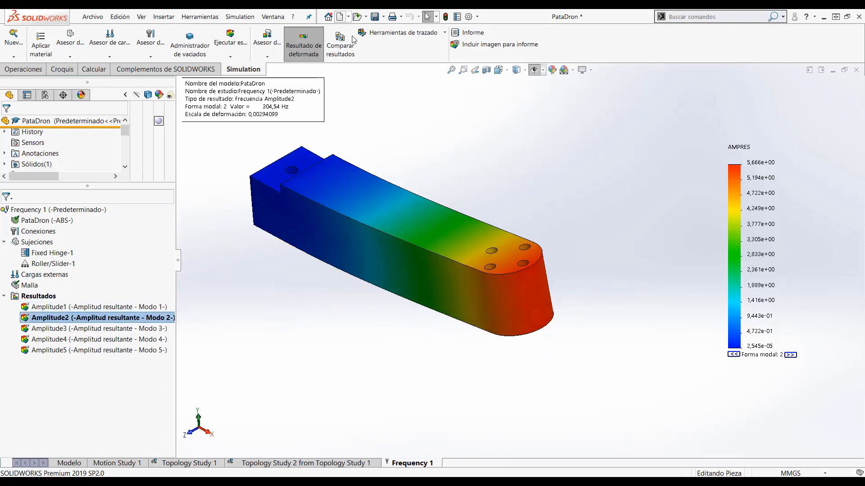
{"action": "left_click", "coordinate": [386, 33]}
{"action": "left_click", "coordinate": [383, 112]}
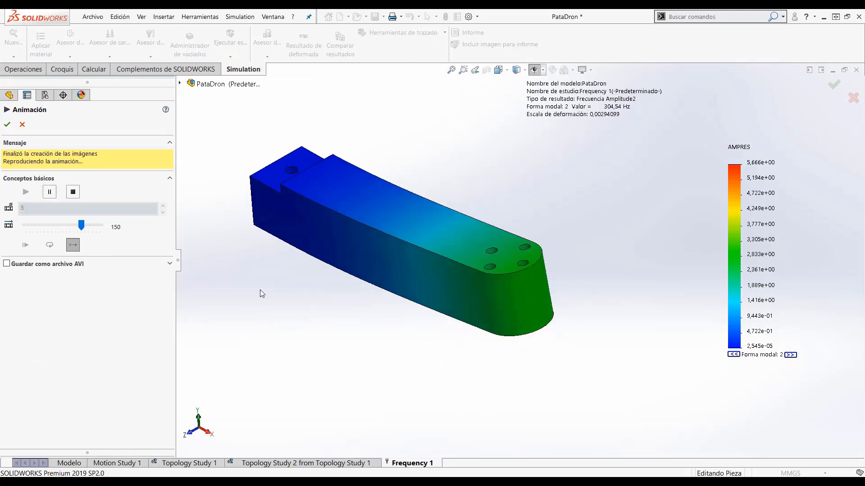
{"action": "left_click", "coordinate": [21, 125]}
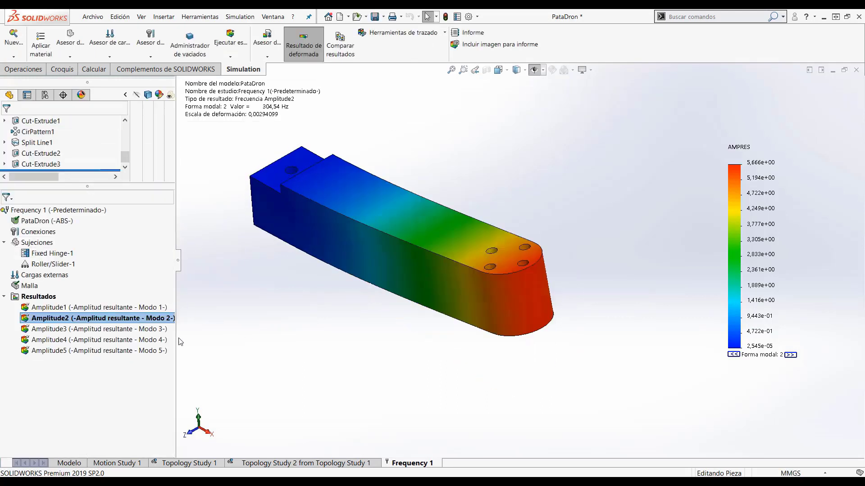
- Show the mode 1 amplitude plot again and compare it with the mode 2 plot
{"action": "right_click", "coordinate": [146, 308]}
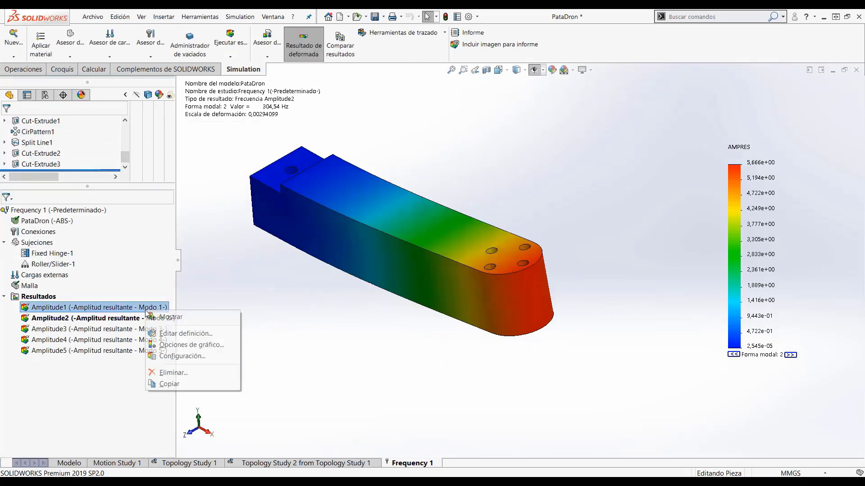
{"action": "left_click", "coordinate": [145, 309]}
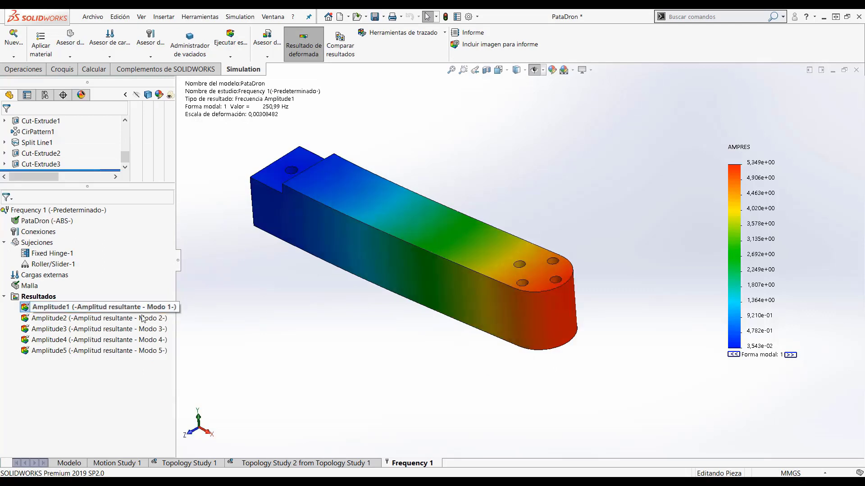
{"action": "double_click", "coordinate": [140, 318]}
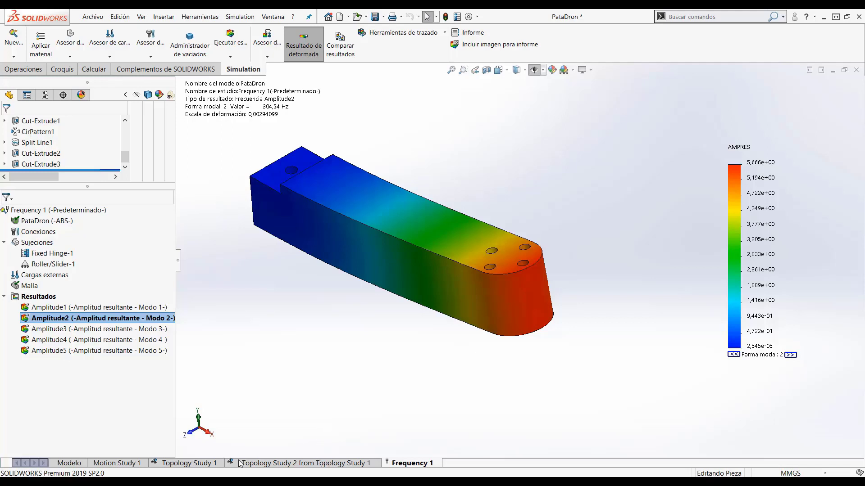
- Open Topology Study 1 and inspect the hole constrained by the Fixed Hinge-1 fixture on the arm
{"action": "left_click", "coordinate": [205, 465]}
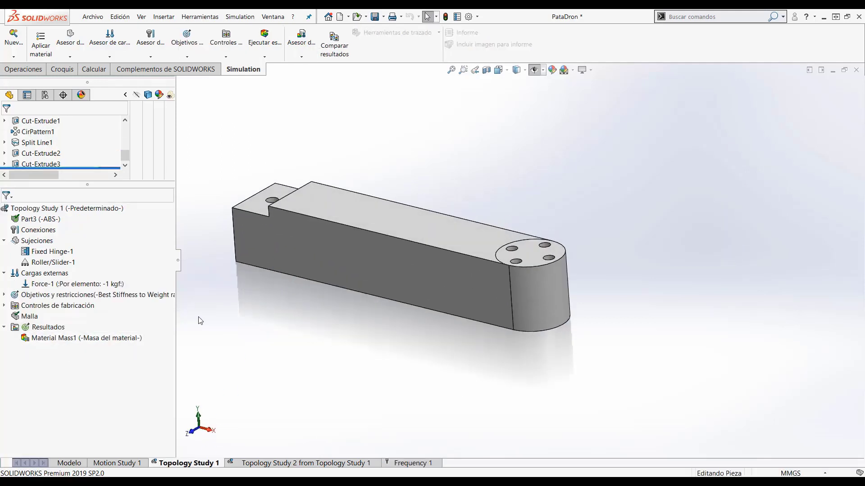
{"action": "left_click", "coordinate": [47, 250]}
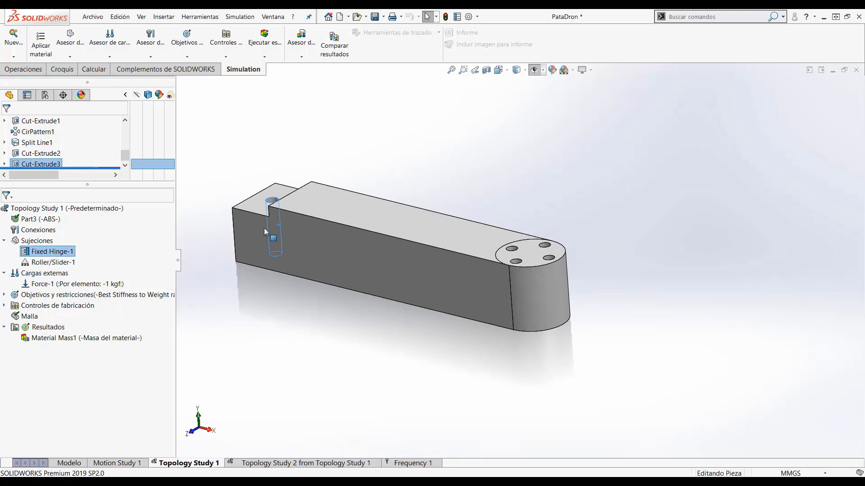
{"action": "scroll", "coordinate": [271, 216], "scroll_direction": "down", "scroll_amount": 4}
{"action": "scroll", "coordinate": [298, 216], "scroll_direction": "down", "scroll_amount": 2}
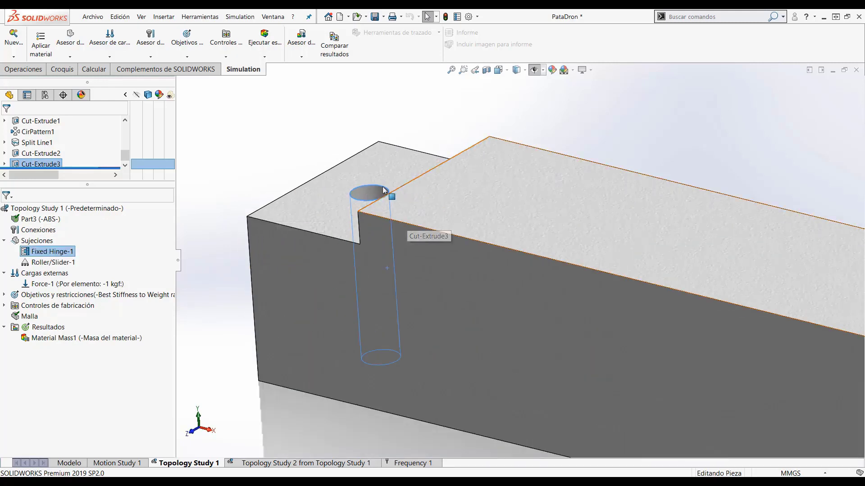
{"action": "scroll", "coordinate": [406, 290], "scroll_direction": "up", "scroll_amount": 6}
{"action": "scroll", "coordinate": [480, 294], "scroll_direction": "down", "scroll_amount": 2}
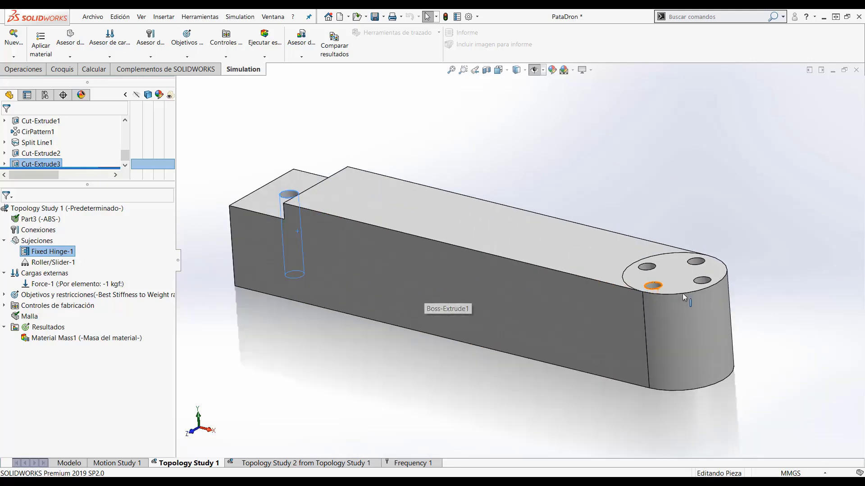
{"action": "middle_click_drag", "start_coordinate": [481, 295], "coordinate": [460, 330]}
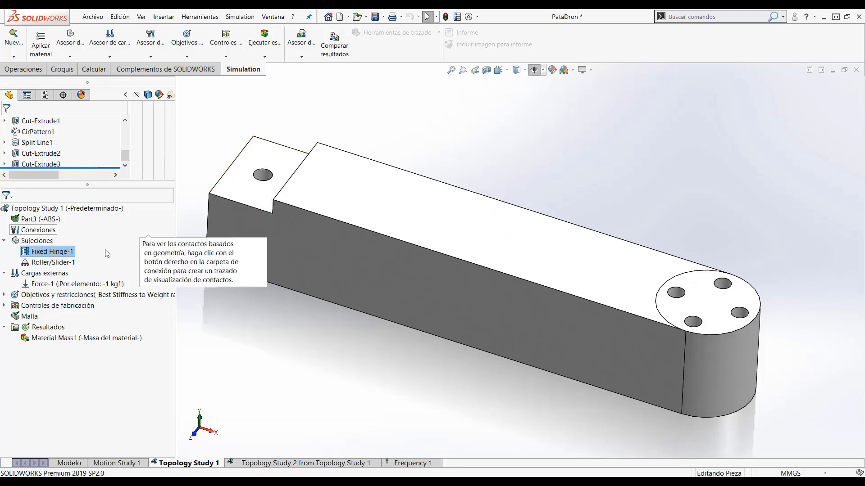
- Highlight the face constrained by the Roller/Slider-1 fixture on the arm's stepped end, keeping the fixture's name
{"action": "left_click", "coordinate": [50, 262]}
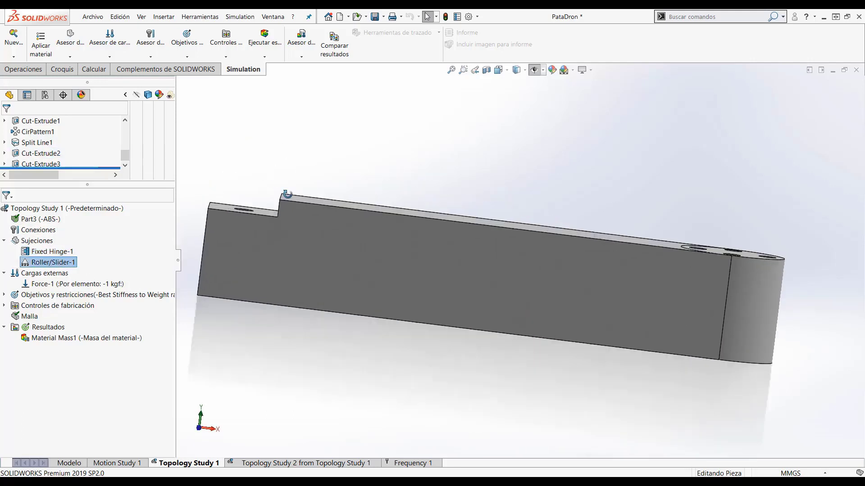
{"action": "left_click", "coordinate": [72, 263]}
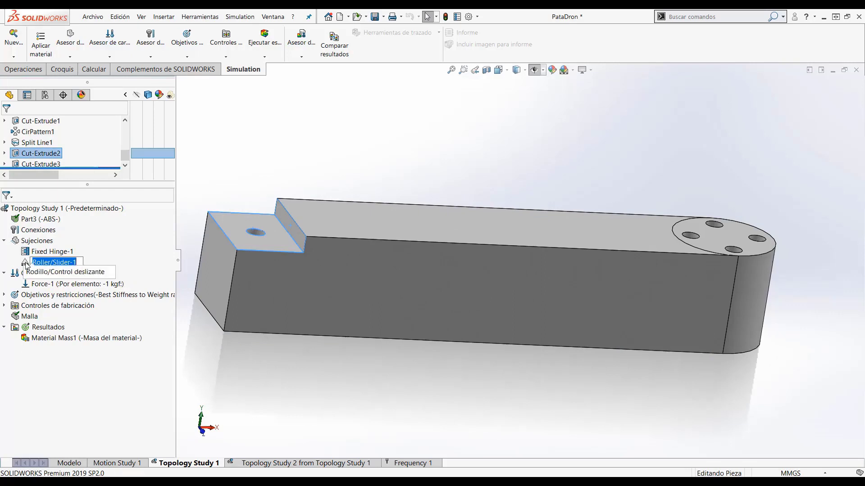
{"action": "key", "text": "Return"}
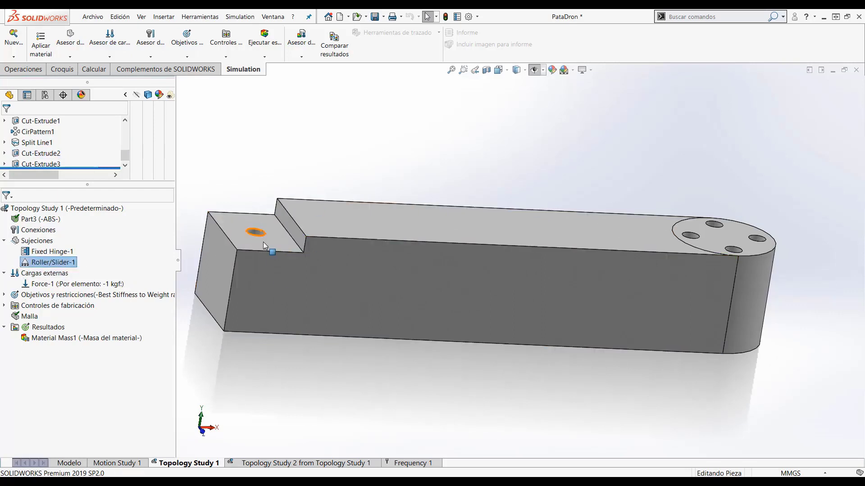
{"action": "scroll", "coordinate": [385, 298], "scroll_direction": "up", "scroll_amount": 4}
{"action": "middle_click_drag", "start_coordinate": [423, 272], "coordinate": [415, 285]}
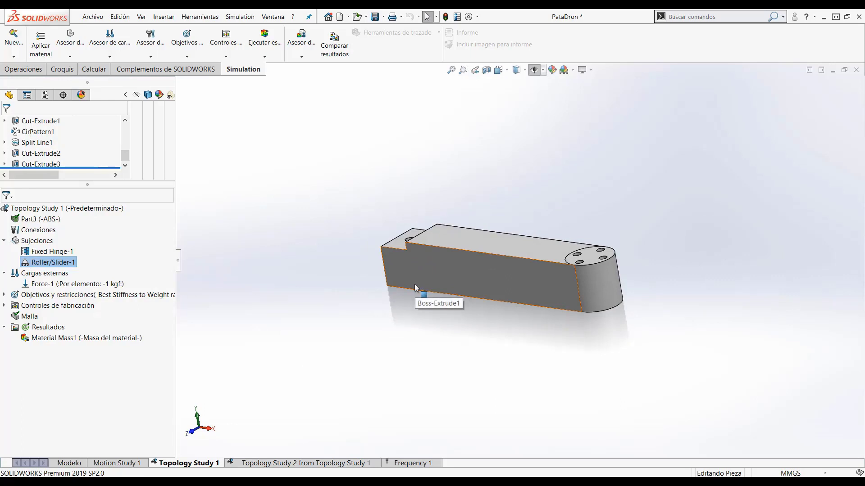
- Inspect the stepped end's seating face and the adjoining vertical face of the notch up close
{"action": "scroll", "coordinate": [414, 281], "scroll_direction": "down", "scroll_amount": 2}
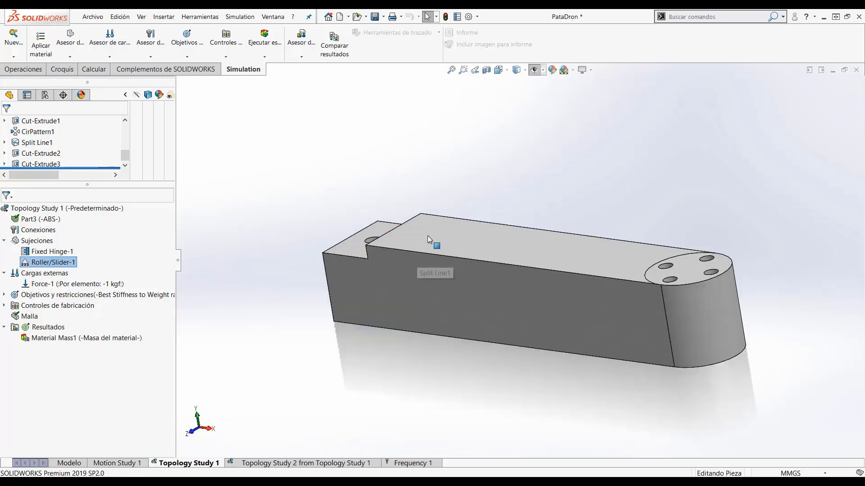
{"action": "scroll", "coordinate": [428, 236], "scroll_direction": "down", "scroll_amount": 2}
{"action": "scroll", "coordinate": [352, 269], "scroll_direction": "down", "scroll_amount": 3}
{"action": "left_click", "coordinate": [353, 246]}
{"action": "scroll", "coordinate": [421, 242], "scroll_direction": "down", "scroll_amount": 3}
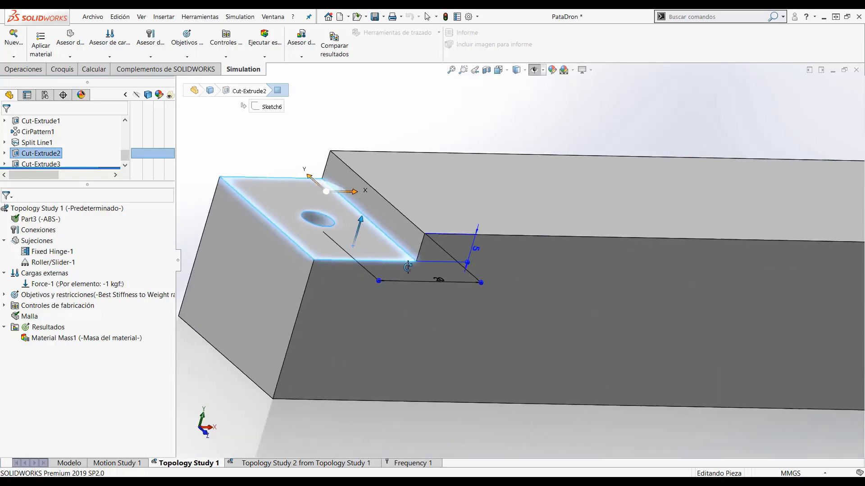
{"action": "left_click", "coordinate": [407, 247]}
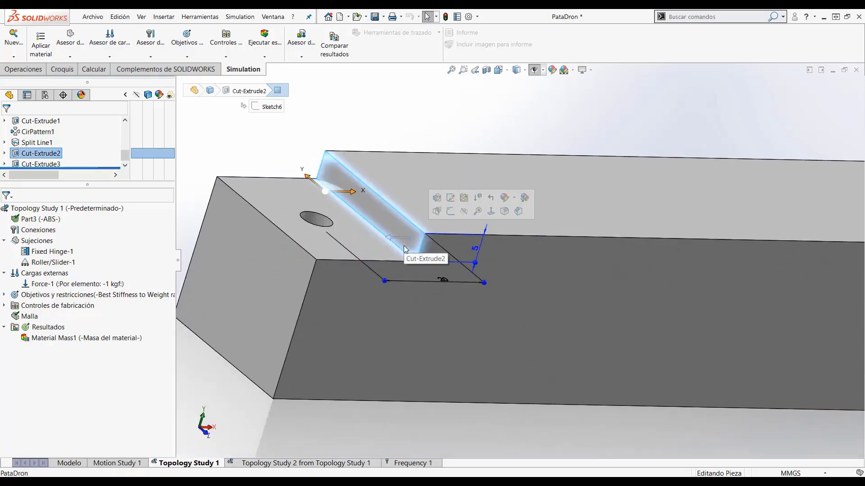
{"action": "middle_click_drag", "start_coordinate": [404, 249], "coordinate": [343, 223]}
{"action": "middle_click_drag", "start_coordinate": [383, 246], "coordinate": [400, 243]}
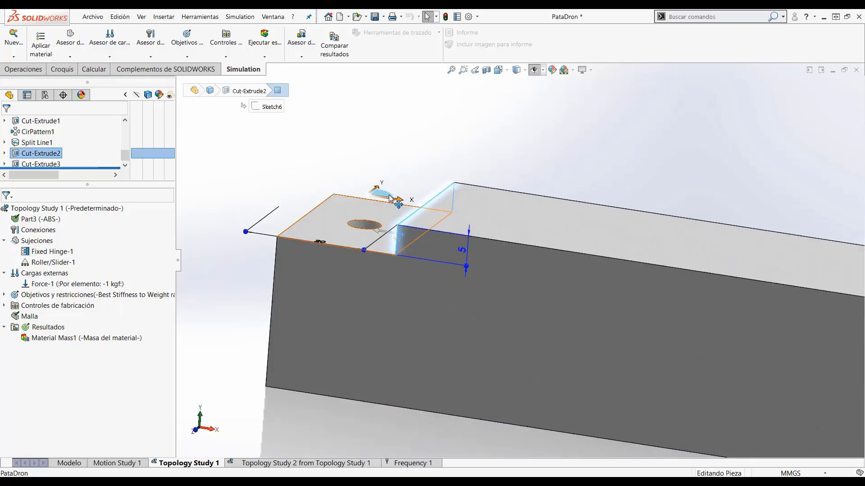
{"action": "scroll", "coordinate": [566, 191], "scroll_direction": "up", "scroll_amount": 5}
{"action": "scroll", "coordinate": [569, 194], "scroll_direction": "up", "scroll_amount": 2}
{"action": "scroll", "coordinate": [667, 236], "scroll_direction": "down", "scroll_amount": 3}
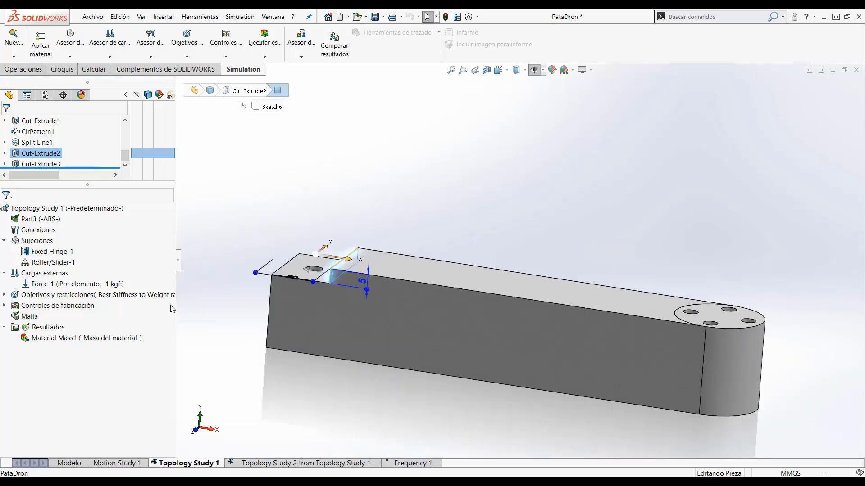
- Highlight the circular motor-mount face loaded by Force-1, inspect it and clear the selection
{"action": "left_click", "coordinate": [82, 285]}
{"action": "scroll", "coordinate": [709, 292], "scroll_direction": "up", "scroll_amount": 2}
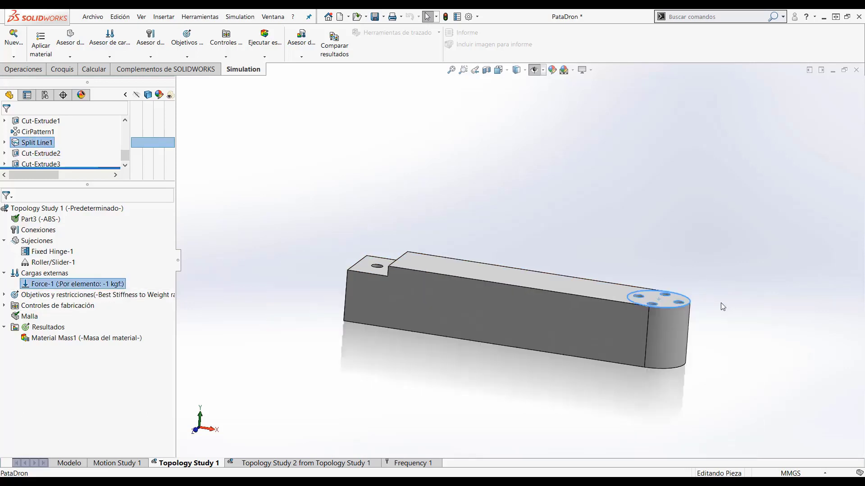
{"action": "scroll", "coordinate": [606, 296], "scroll_direction": "down", "scroll_amount": 4}
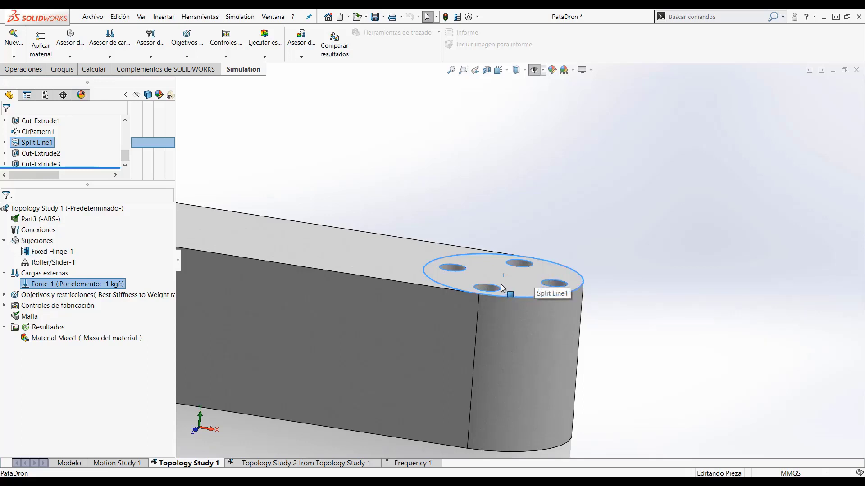
{"action": "scroll", "coordinate": [414, 286], "scroll_direction": "up", "scroll_amount": 2}
{"action": "key", "text": "Escape"}
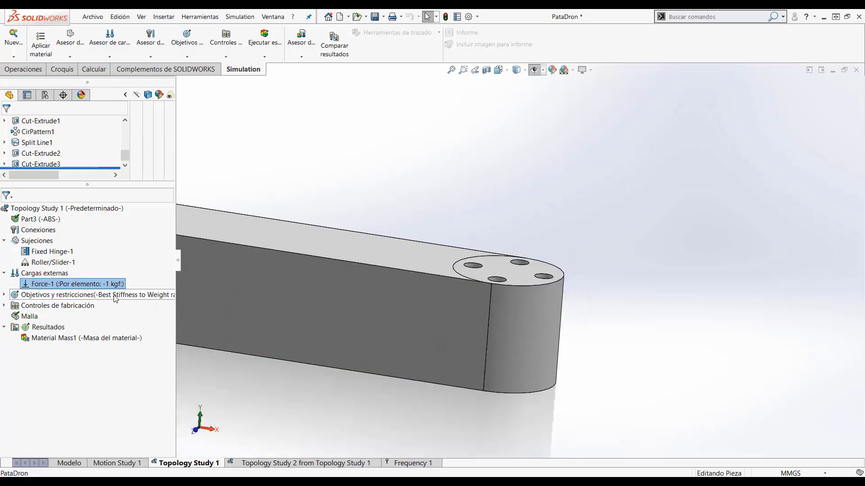
- Open the definition of Mass Constraint 1, review the topology study's objective and mass-reduction settings, and close it
{"action": "left_click", "coordinate": [3, 294]}
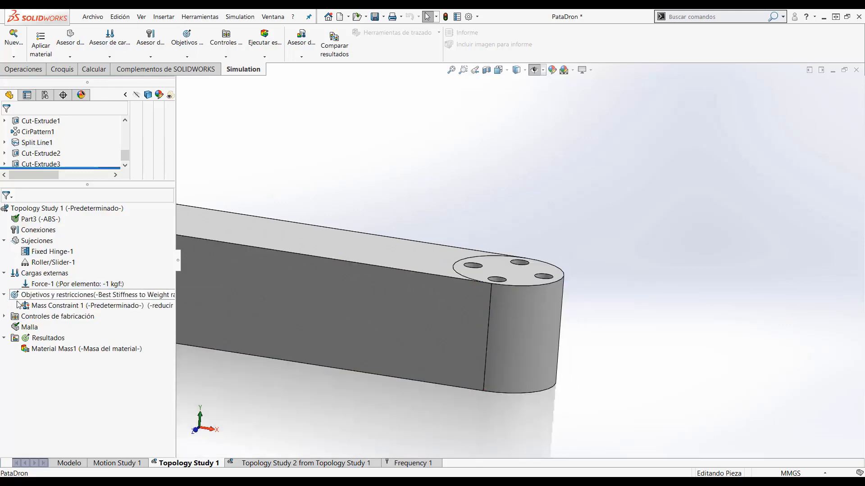
{"action": "right_click", "coordinate": [50, 307]}
{"action": "left_click", "coordinate": [63, 314]}
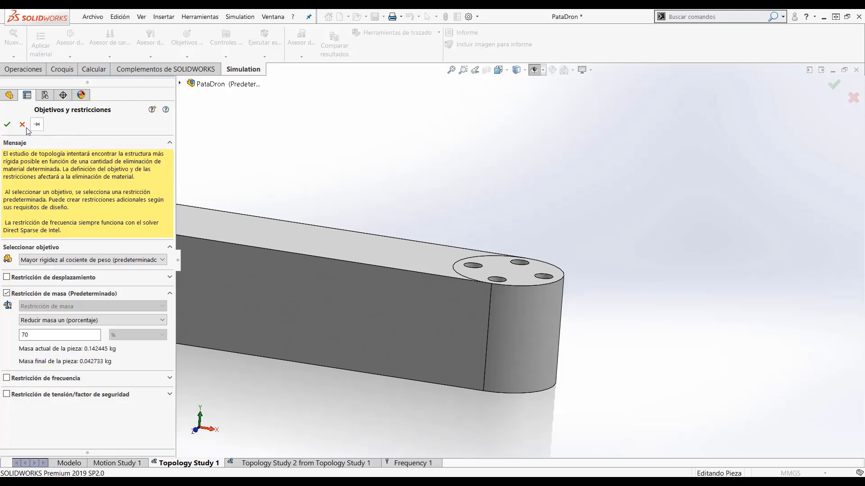
{"action": "left_click", "coordinate": [7, 124]}
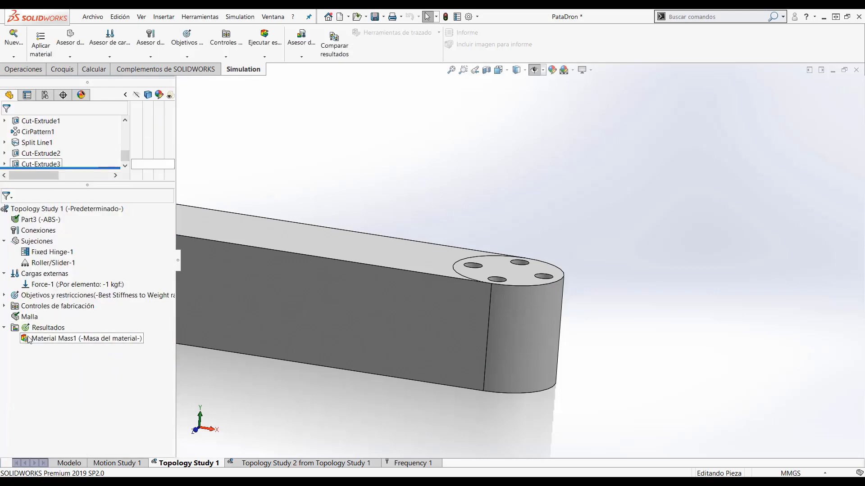
- Expand Topology Study 1's manufacturing controls, highlight the faces of Preserved Region 1 and open its definition
{"action": "left_click", "coordinate": [5, 306]}
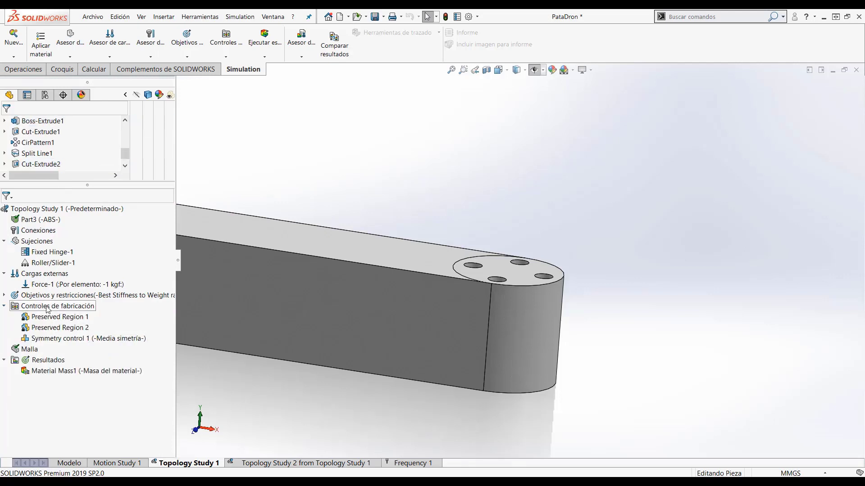
{"action": "left_click", "coordinate": [47, 307]}
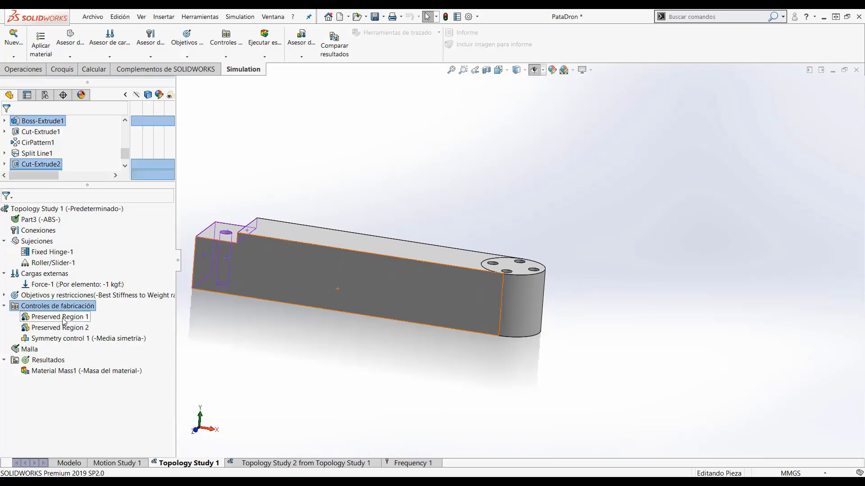
{"action": "left_click", "coordinate": [69, 317]}
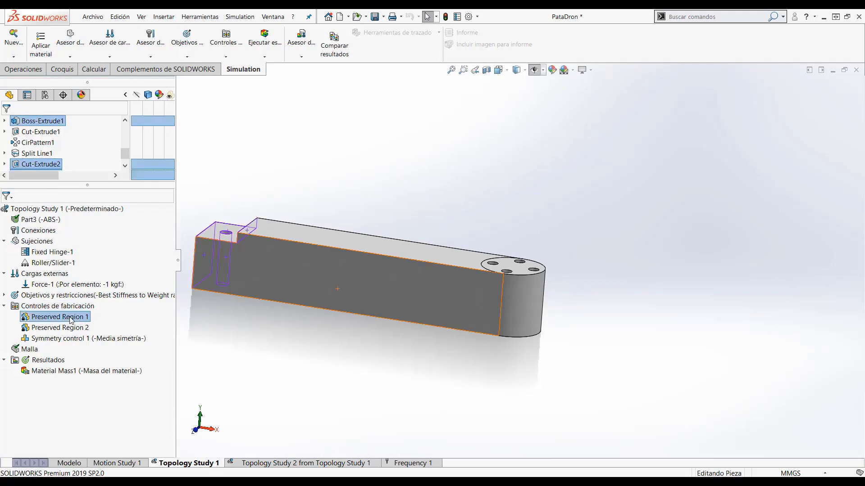
{"action": "right_click", "coordinate": [70, 320]}
{"action": "left_click", "coordinate": [94, 323]}
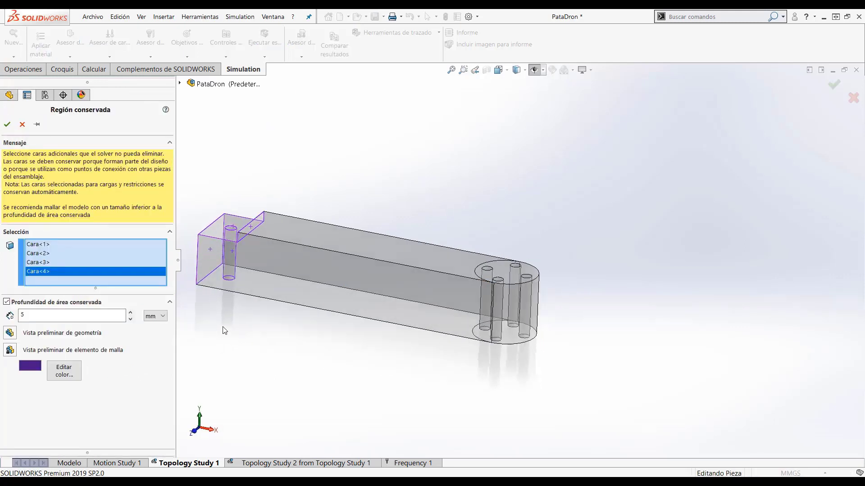
- Preview Preserved Region 1's depth as geometry and as mesh elements, inspect the stepped end, switch the preview off and close the definition
{"action": "left_click", "coordinate": [10, 335]}
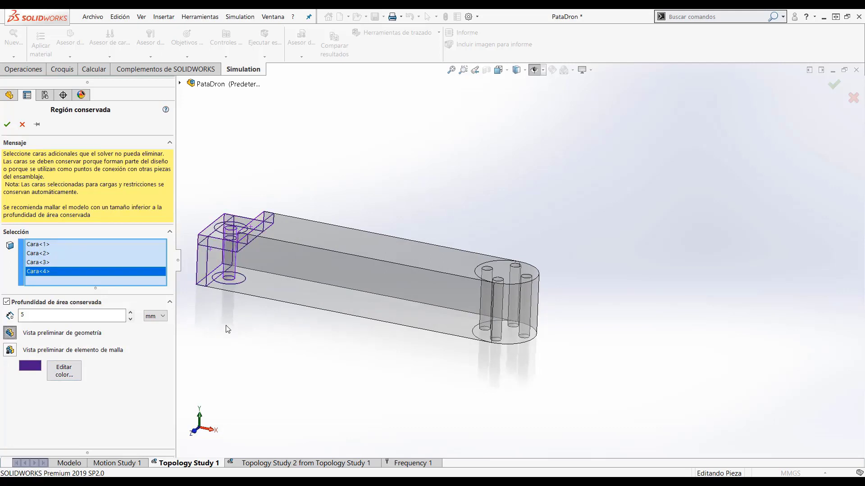
{"action": "mouse_move", "coordinate": [225, 325]}
{"action": "middle_mouse_down"}
{"action": "mouse_move", "coordinate": [232, 291]}
{"action": "mouse_move", "coordinate": [238, 300]}
{"action": "middle_mouse_up"}
{"action": "scroll", "coordinate": [219, 247], "scroll_direction": "down", "scroll_amount": 3}
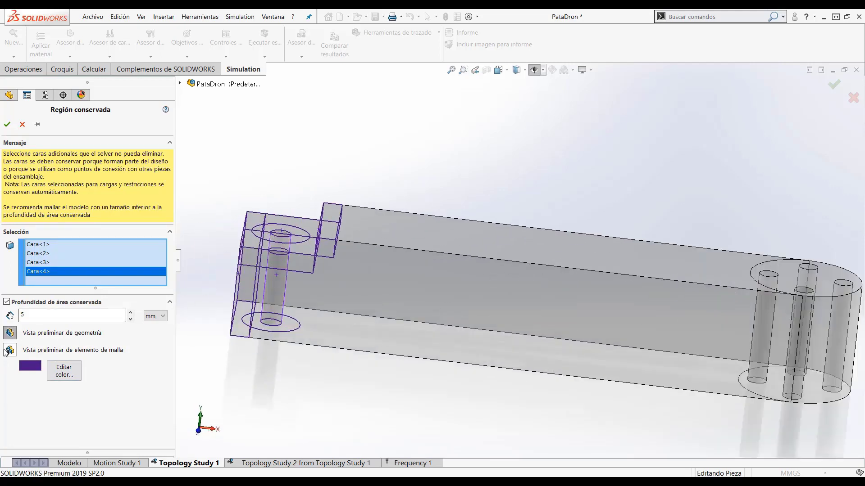
{"action": "left_click", "coordinate": [10, 350]}
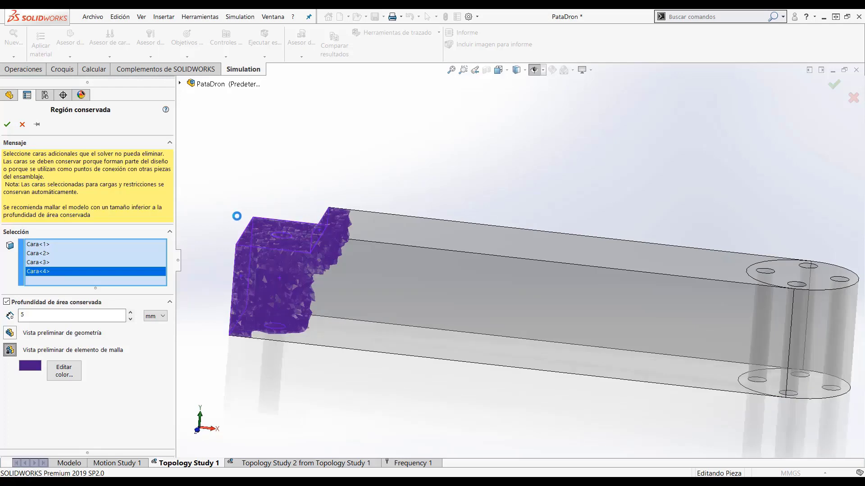
{"action": "middle_click_drag", "start_coordinate": [236, 216], "coordinate": [273, 308]}
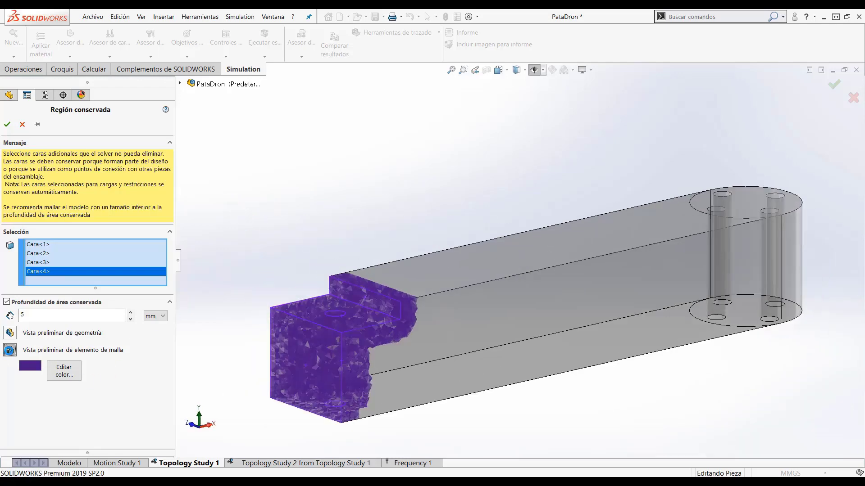
{"action": "left_click", "coordinate": [9, 351]}
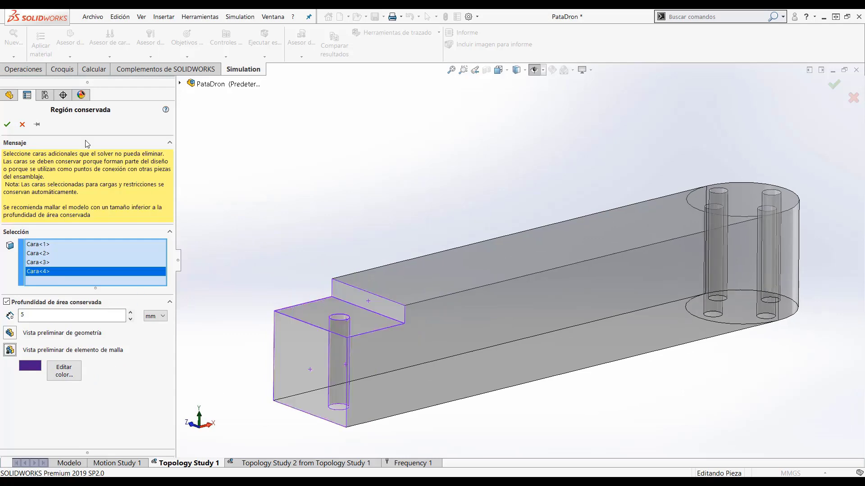
{"action": "left_click", "coordinate": [7, 124]}
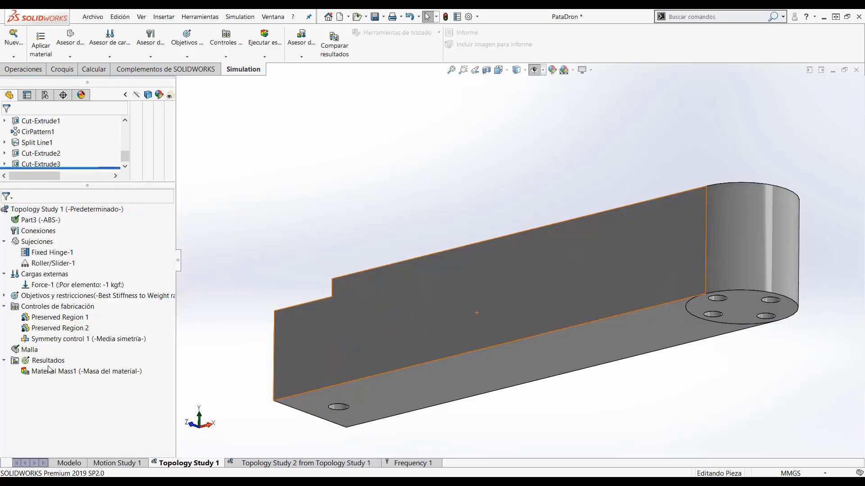
- Highlight the faces of Preserved Region 2 and inspect them up close at the arm's rounded motor-mount end
{"action": "left_click", "coordinate": [56, 332]}
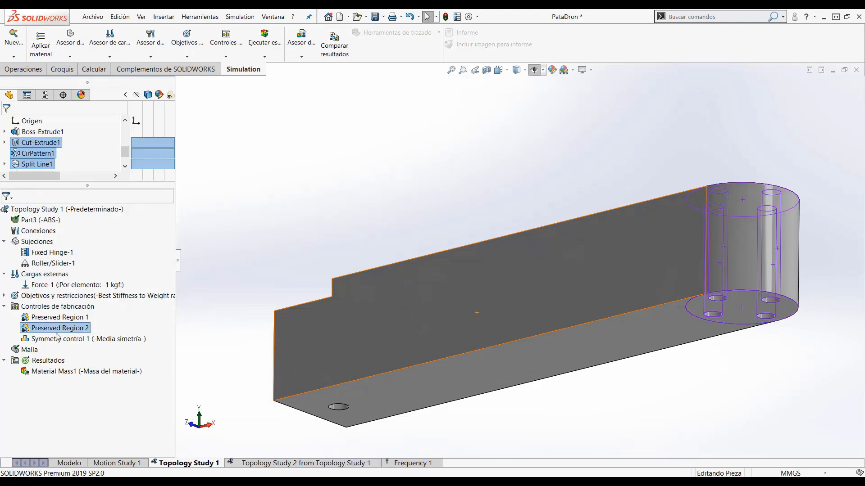
{"action": "scroll", "coordinate": [673, 261], "scroll_direction": "up", "scroll_amount": 4}
{"action": "middle_click_drag", "start_coordinate": [634, 226], "coordinate": [656, 350]}
{"action": "scroll", "coordinate": [671, 290], "scroll_direction": "down", "scroll_amount": 5}
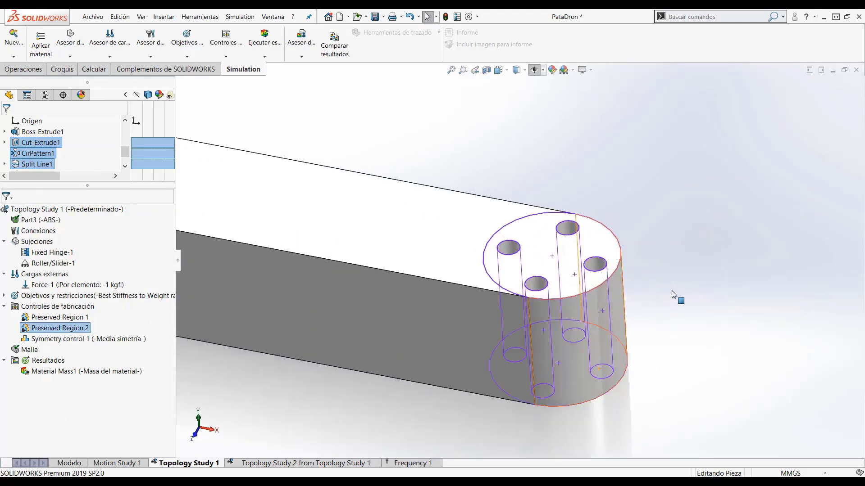
- Inspect the plane used by Symmetry control 1, review its half-symmetry definition and close it without changes
{"action": "left_click", "coordinate": [50, 338]}
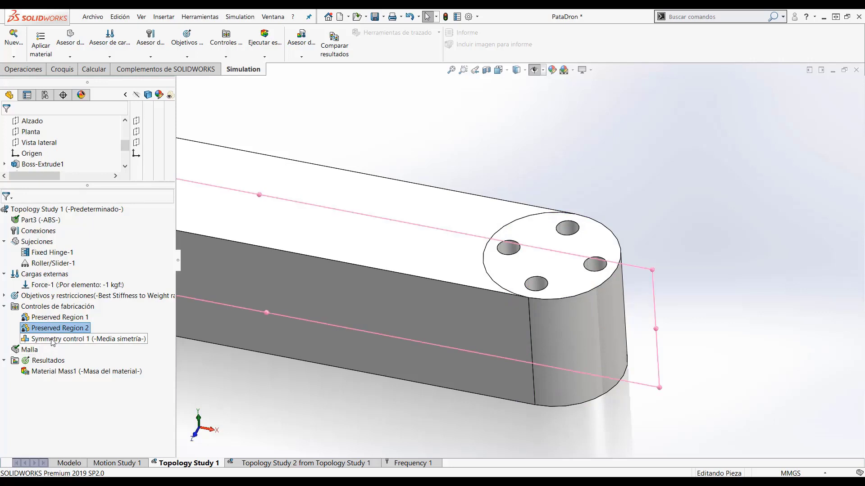
{"action": "scroll", "coordinate": [276, 327], "scroll_direction": "up", "scroll_amount": 3}
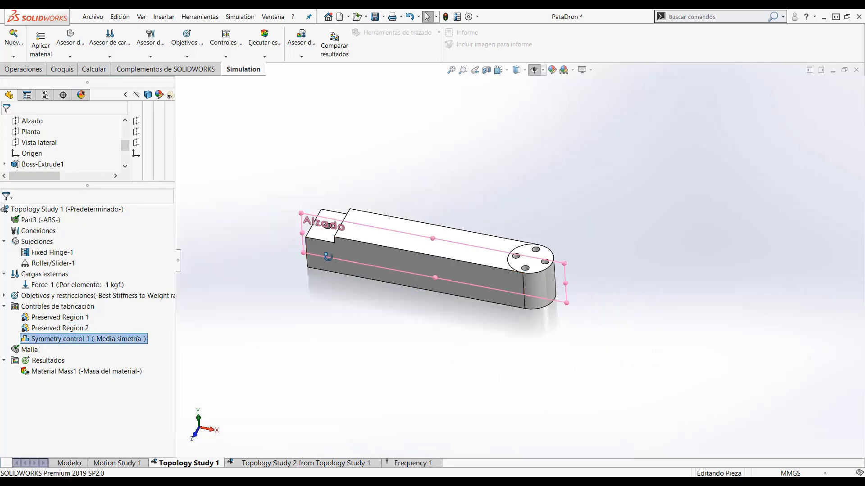
{"action": "middle_click_drag", "start_coordinate": [322, 254], "coordinate": [328, 237]}
{"action": "scroll", "coordinate": [378, 222], "scroll_direction": "down", "scroll_amount": 1}
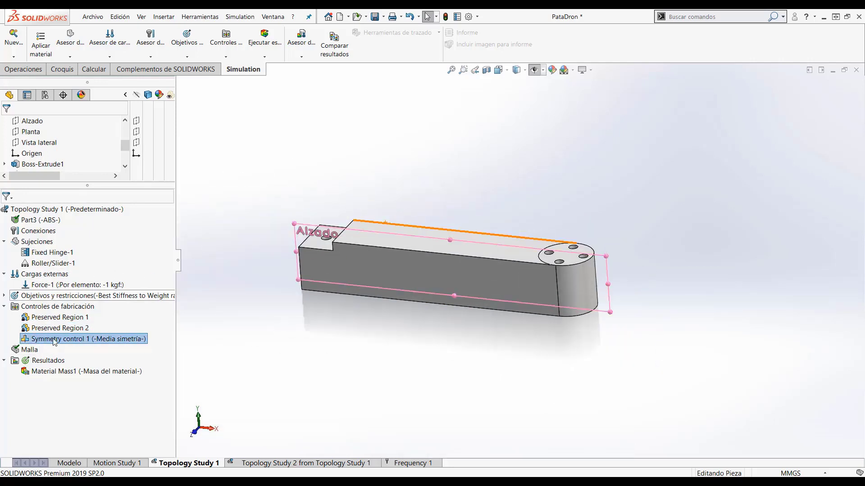
{"action": "right_click", "coordinate": [54, 339]}
{"action": "left_click", "coordinate": [67, 345]}
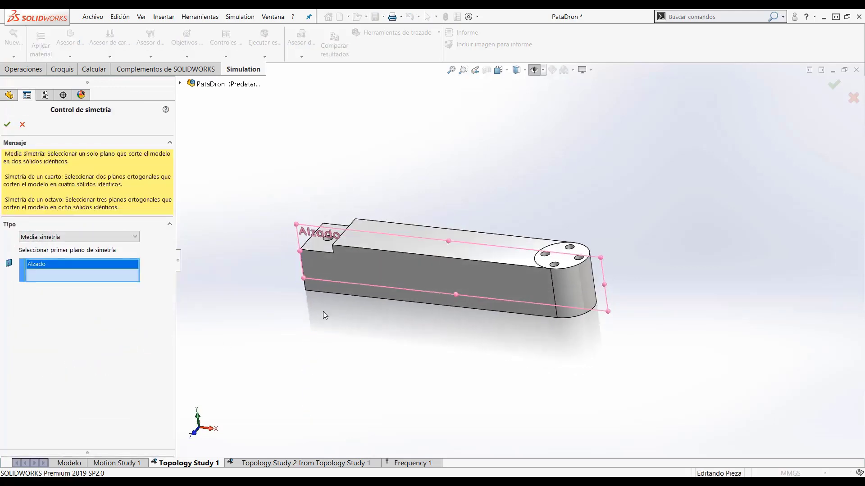
{"action": "left_click", "coordinate": [22, 124]}
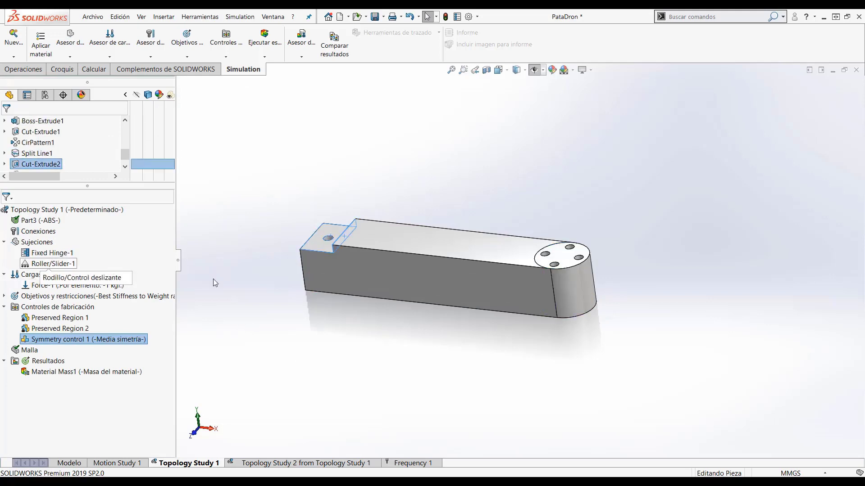
- Open Topology Study 1's properties, review the solver and preserved-region settings, and close them
{"action": "middle_click_drag", "start_coordinate": [307, 235], "coordinate": [287, 333]}
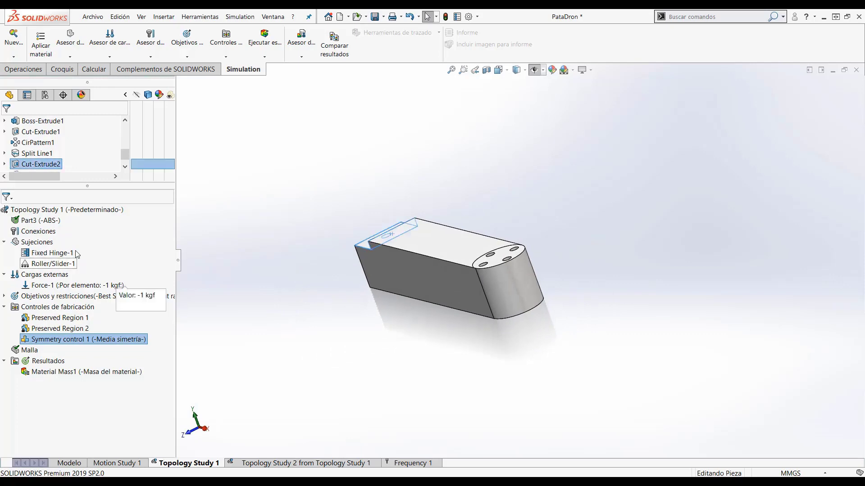
{"action": "right_click", "coordinate": [84, 210]}
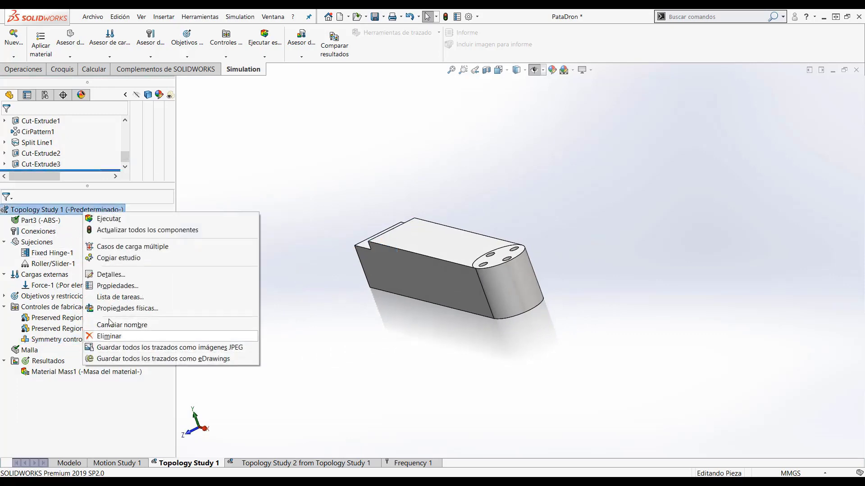
{"action": "left_click", "coordinate": [117, 287]}
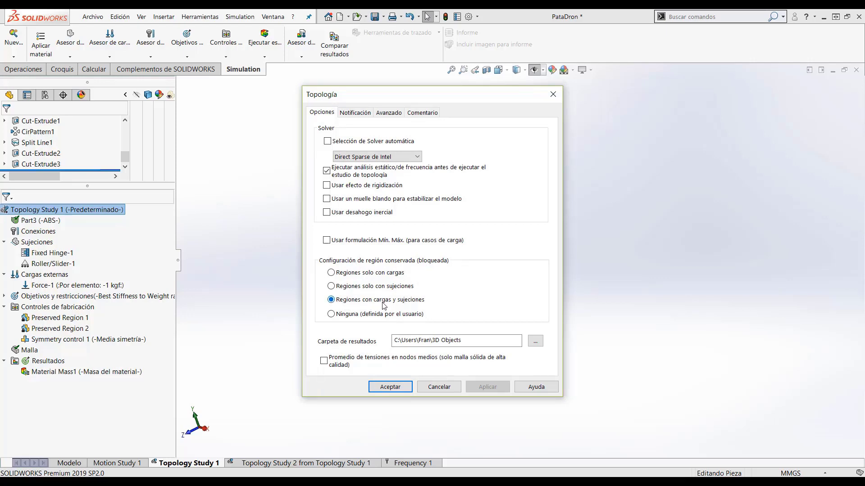
{"action": "left_click", "coordinate": [390, 387]}
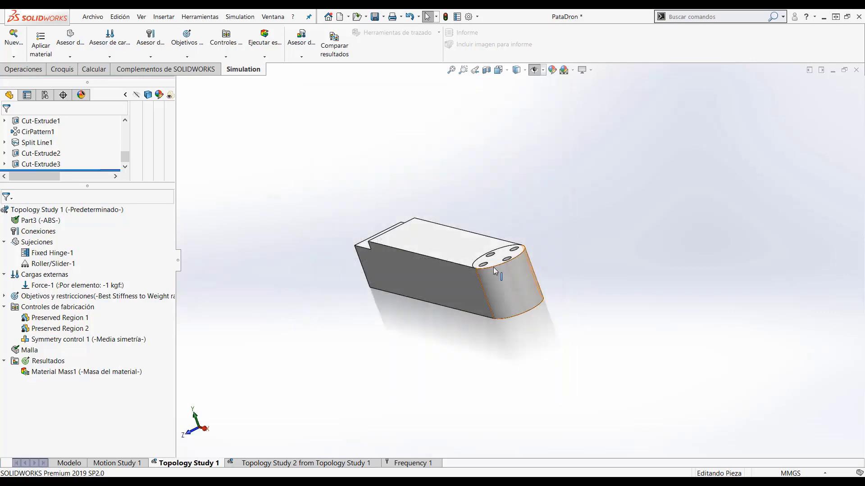
- Select the circular motor-mount face and compare it with the faces of Preserved Region 2 and Preserved Region 1
{"action": "scroll", "coordinate": [505, 272], "scroll_direction": "down", "scroll_amount": 3}
{"action": "left_click", "coordinate": [506, 271]}
{"action": "middle_click_drag", "start_coordinate": [444, 283], "coordinate": [456, 278]}
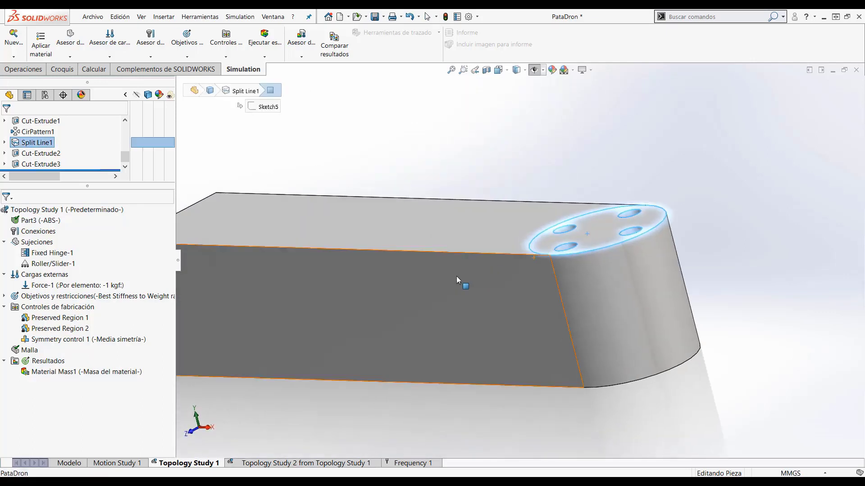
{"action": "left_click", "coordinate": [58, 329]}
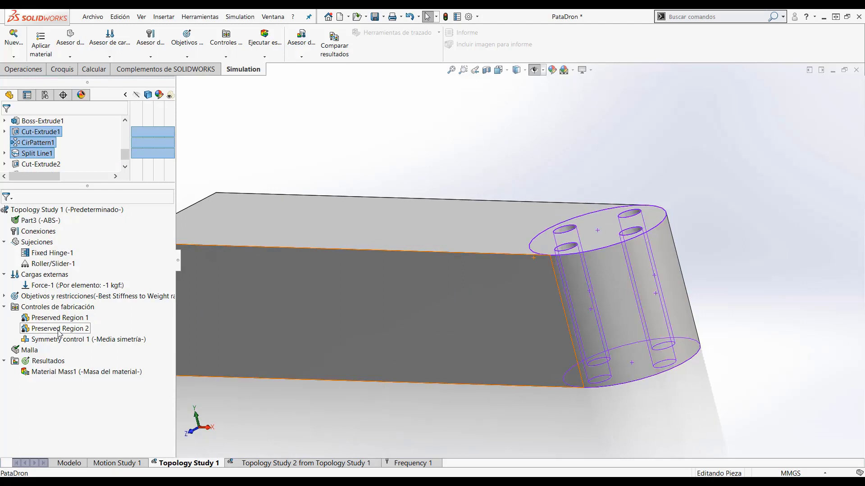
{"action": "left_click", "coordinate": [41, 318]}
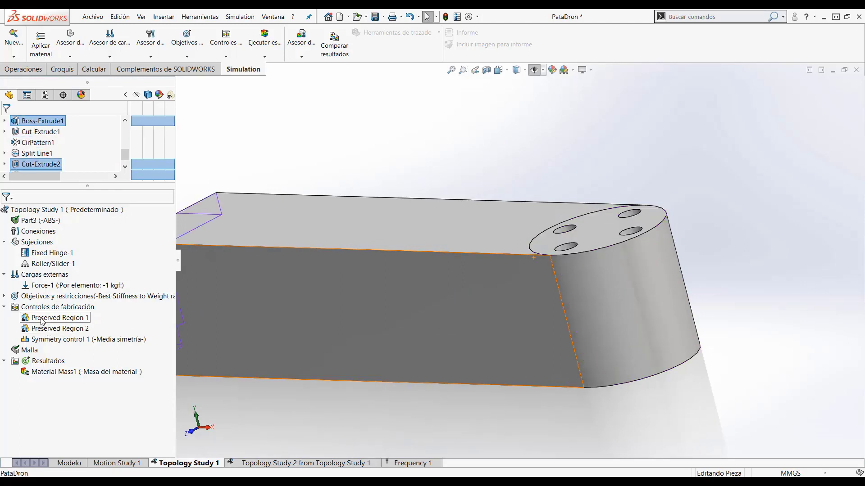
{"action": "left_click", "coordinate": [40, 329]}
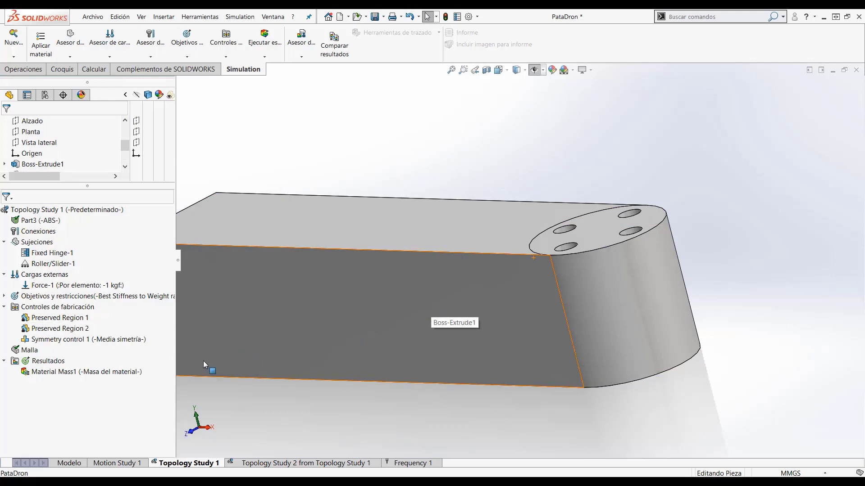
- Display Topology Study 1's Material Mass1 plot and examine the optimized arm from the side and from above
{"action": "scroll", "coordinate": [333, 349], "scroll_direction": "up", "scroll_amount": 2}
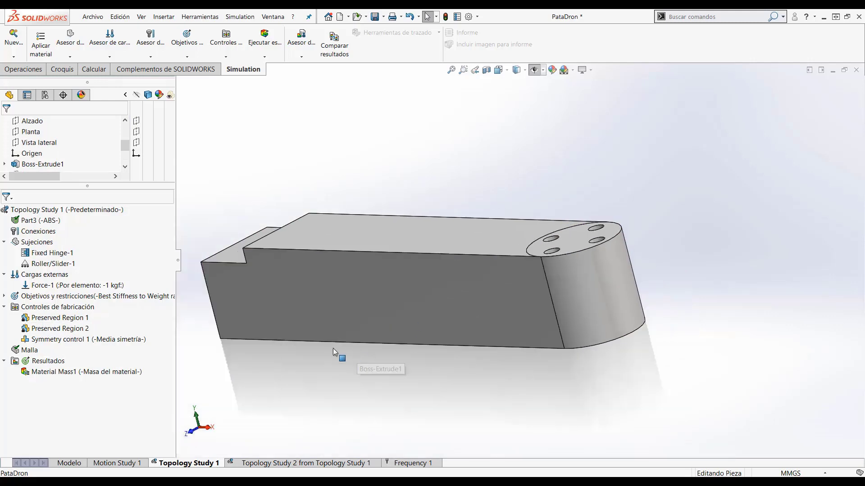
{"action": "double_click", "coordinate": [78, 373]}
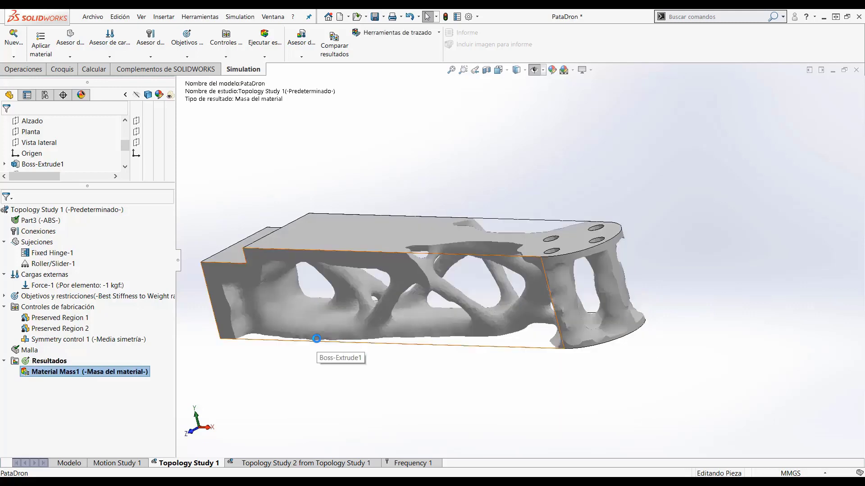
{"action": "middle_click_drag", "start_coordinate": [388, 321], "coordinate": [424, 277]}
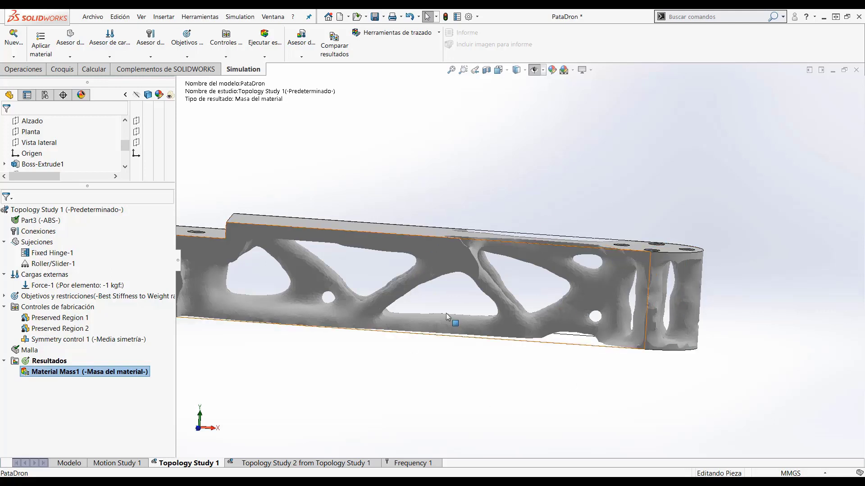
{"action": "scroll", "coordinate": [485, 330], "scroll_direction": "up", "scroll_amount": 3}
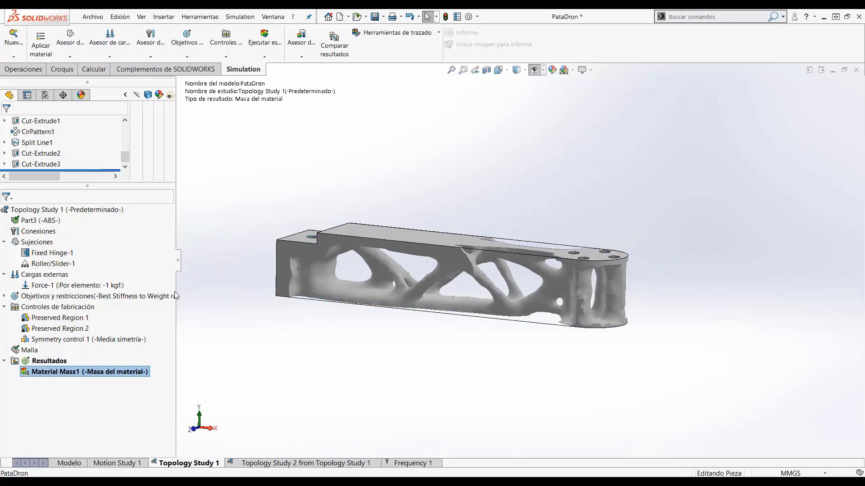
{"action": "middle_click_drag", "start_coordinate": [321, 322], "coordinate": [324, 352]}
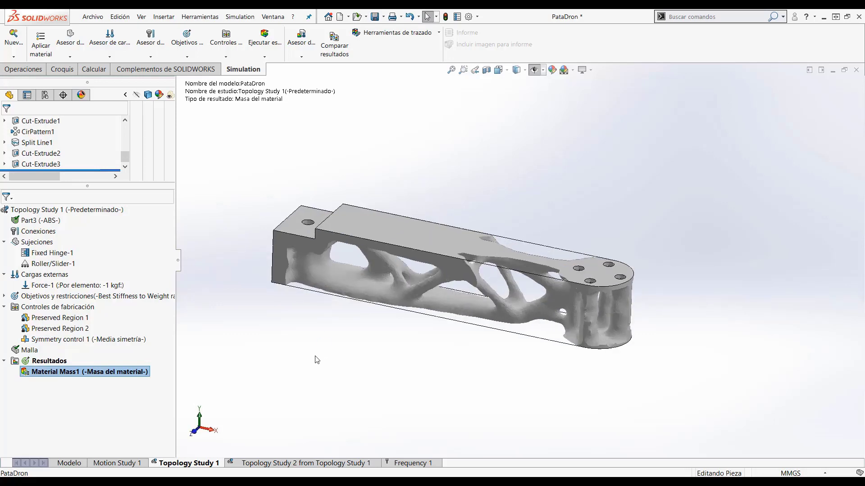
- Review Topology Study 2's Frequency Constraint 1, including its mode, comparator and frequency range table, and close it without changes
{"action": "left_click", "coordinate": [270, 464]}
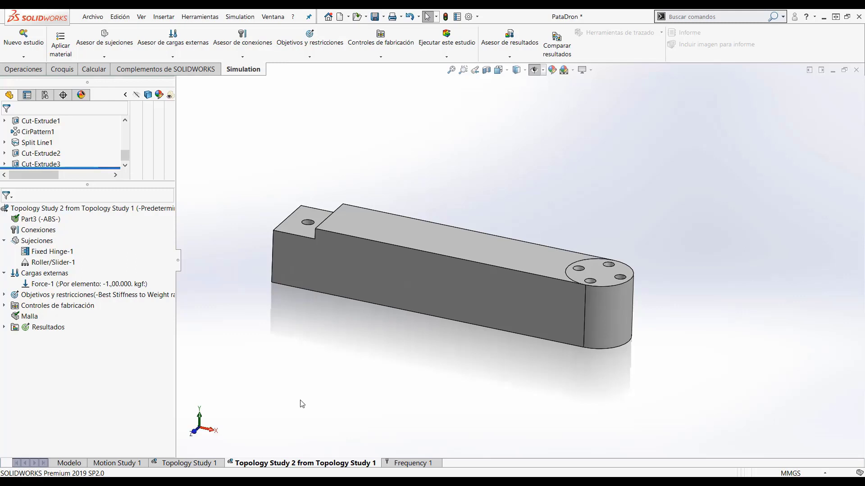
{"action": "left_click", "coordinate": [4, 295]}
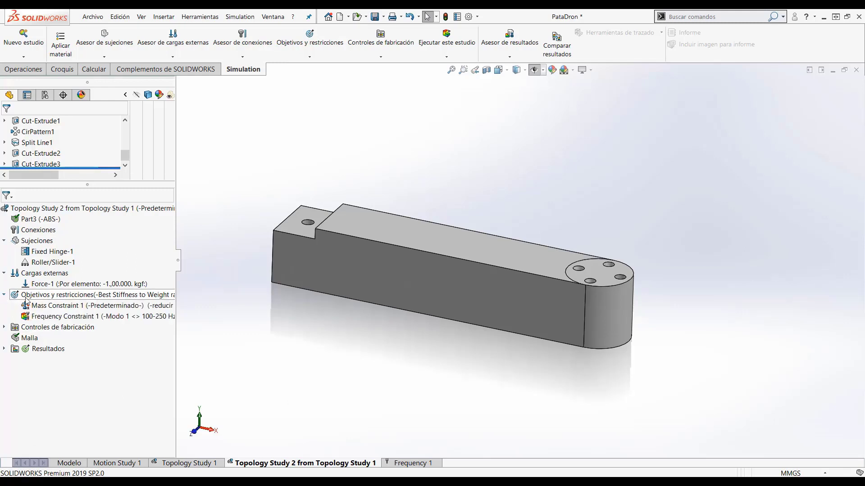
{"action": "right_click", "coordinate": [54, 317]}
{"action": "left_click", "coordinate": [72, 328]}
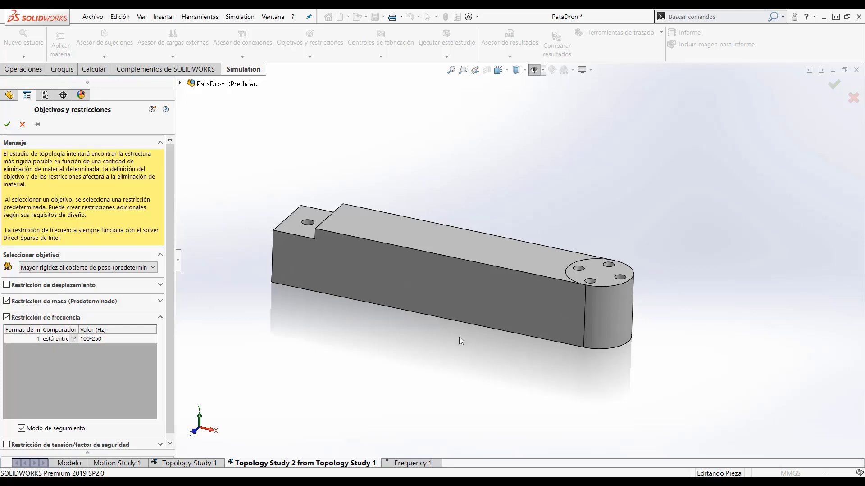
{"action": "left_click", "coordinate": [42, 363]}
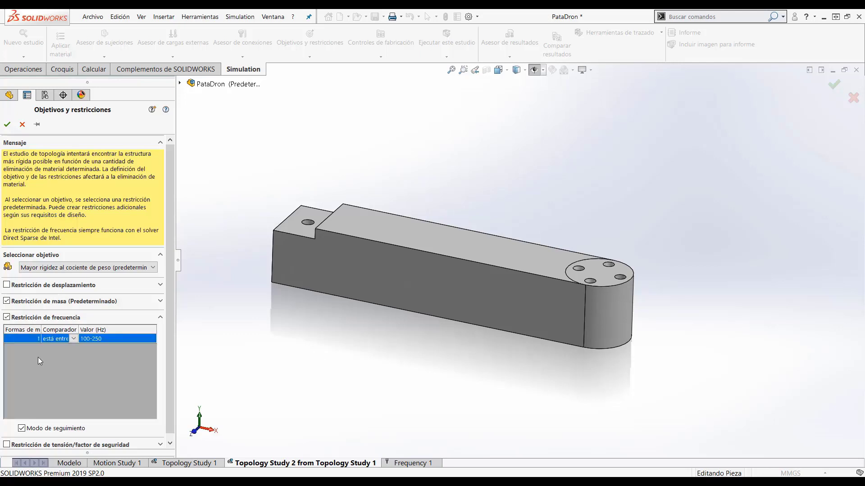
{"action": "right_click", "coordinate": [23, 336]}
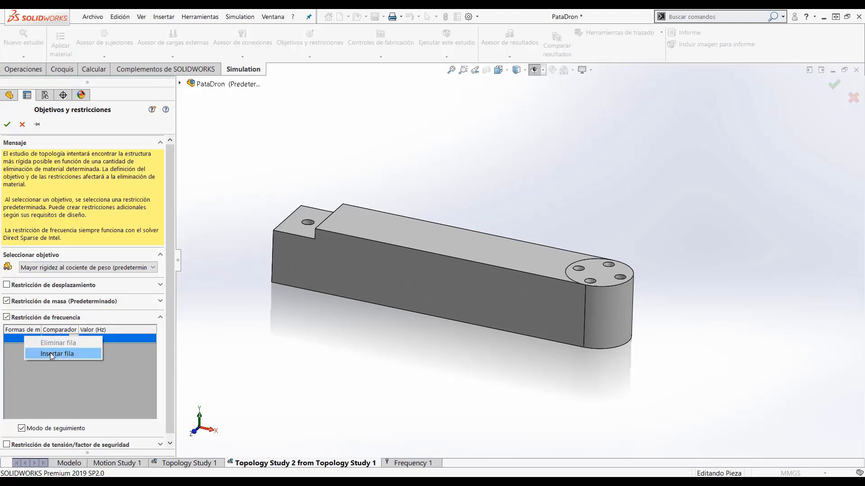
{"action": "left_click", "coordinate": [45, 373]}
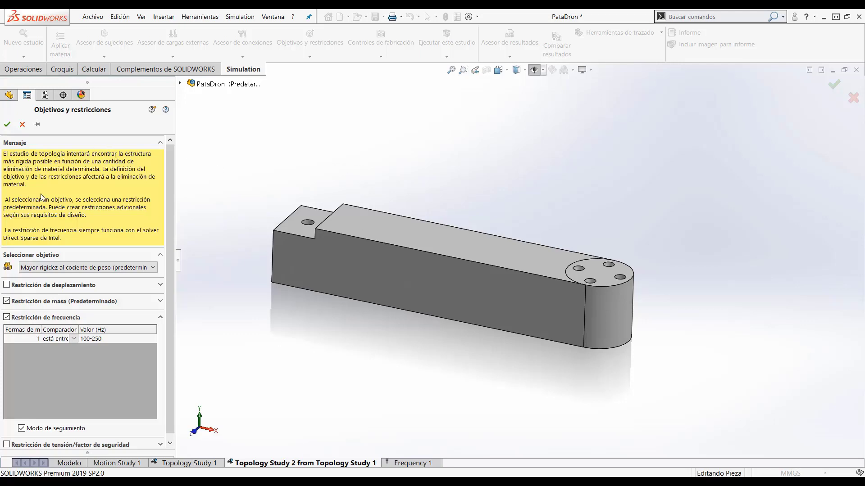
{"action": "left_click", "coordinate": [23, 124]}
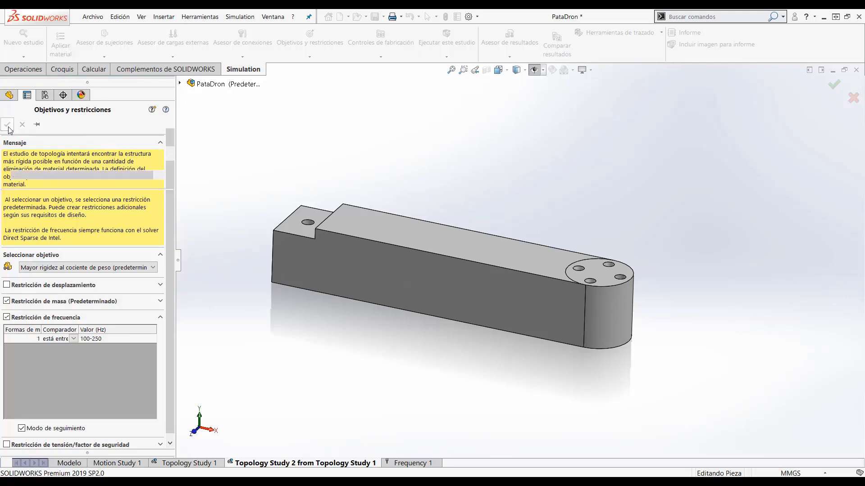
- Display Topology Study 2's Material Mass1 plot and examine the optimized arm's openings up close and from several angles
{"action": "left_click", "coordinate": [4, 328]}
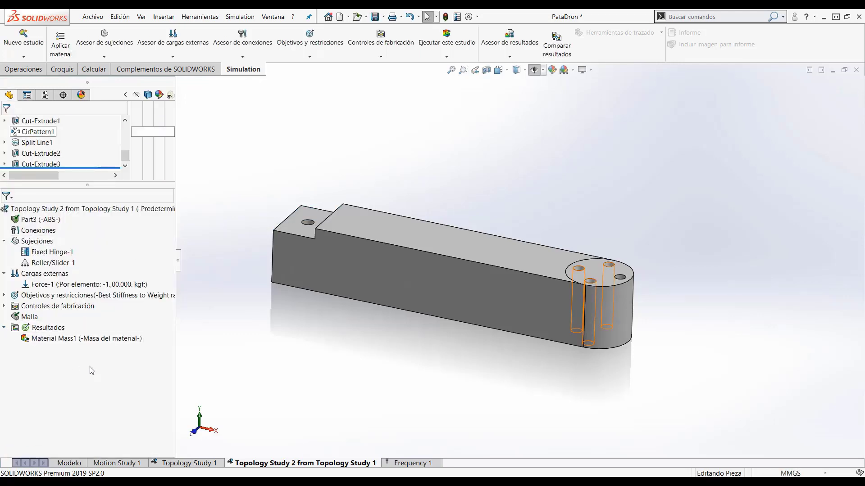
{"action": "double_click", "coordinate": [90, 338]}
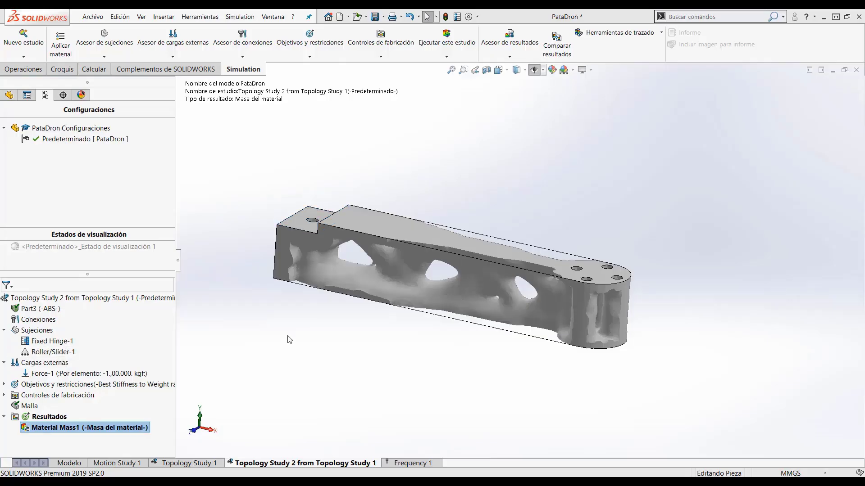
{"action": "middle_click_drag", "start_coordinate": [289, 340], "coordinate": [432, 285]}
{"action": "scroll", "coordinate": [432, 285], "scroll_direction": "down", "scroll_amount": 6}
{"action": "scroll", "coordinate": [439, 221], "scroll_direction": "up", "scroll_amount": 8}
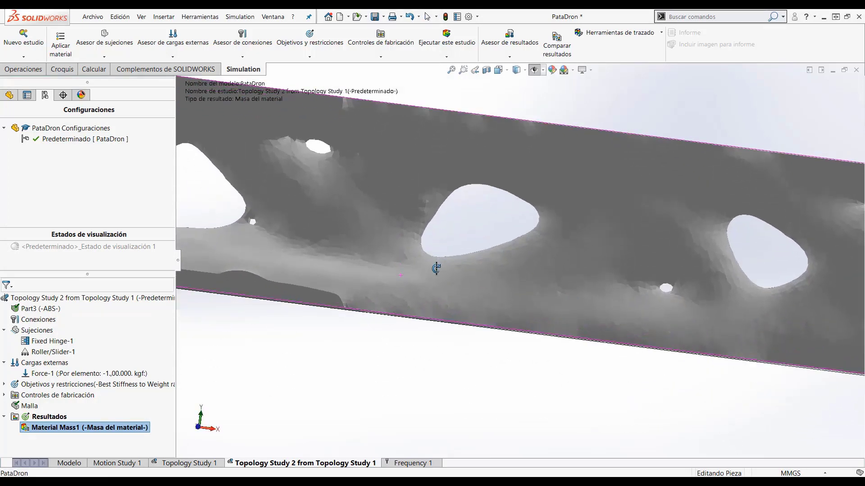
{"action": "middle_click_drag", "start_coordinate": [451, 288], "coordinate": [387, 306]}
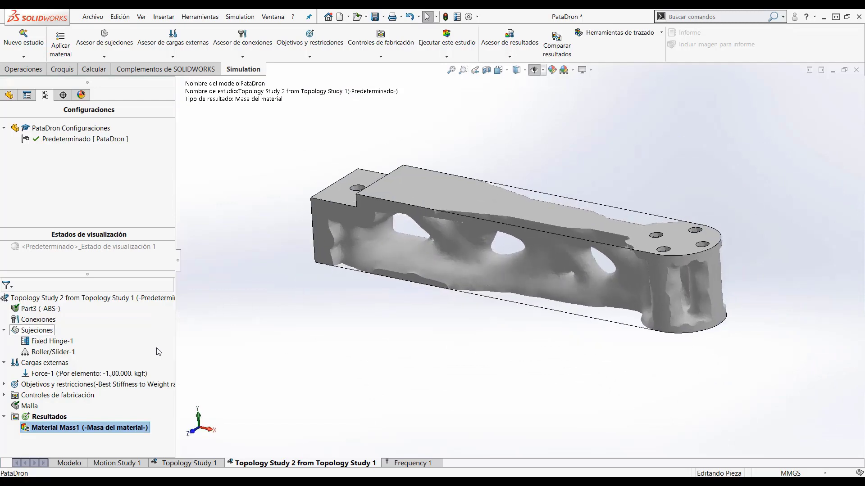
- Export the smoothed mesh of Topology Study 2's Material Mass1 plot to a new configuration as a graphics body (Sólido de gráficos)
{"action": "right_click", "coordinate": [111, 428]}
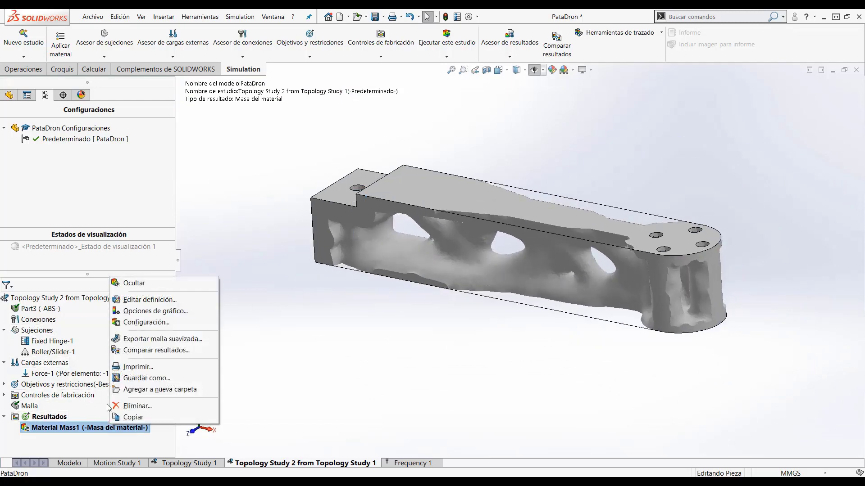
{"action": "left_click", "coordinate": [140, 342]}
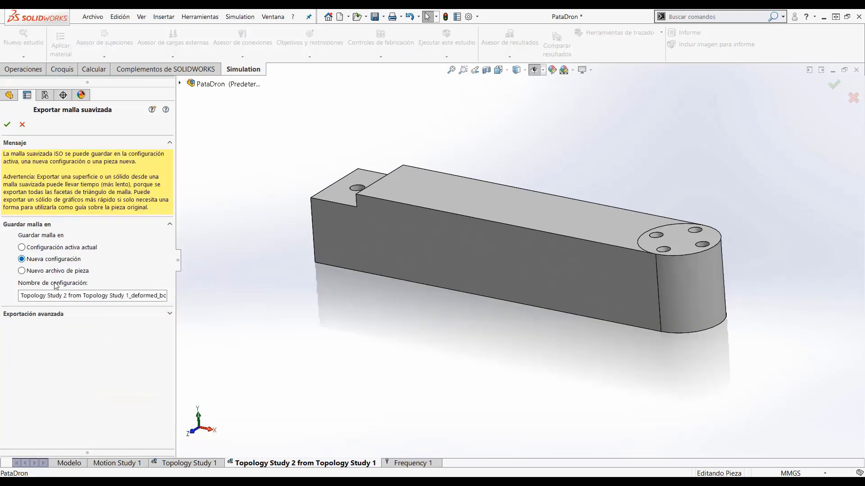
{"action": "left_click_drag", "start_coordinate": [21, 296], "coordinate": [187, 295]}
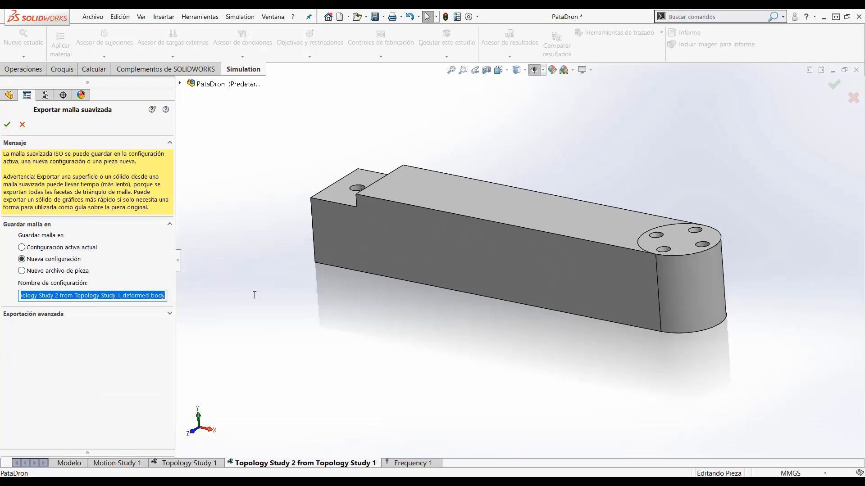
{"action": "left_click", "coordinate": [29, 317]}
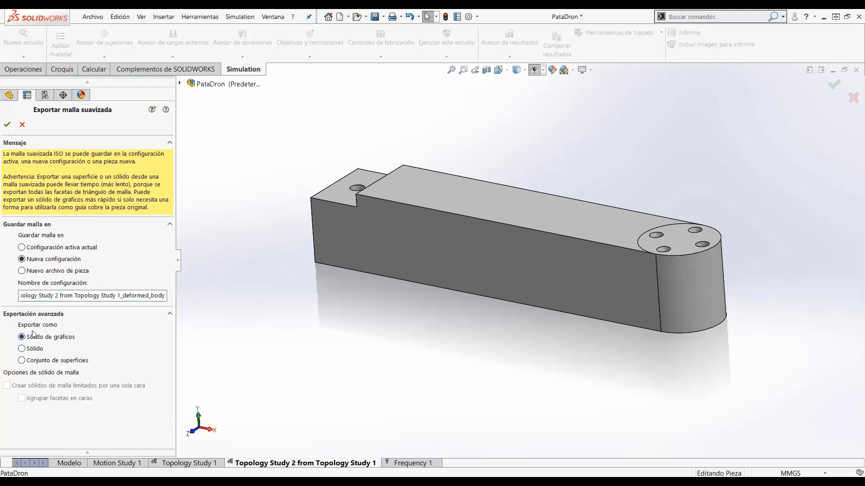
{"action": "left_click", "coordinate": [7, 125]}
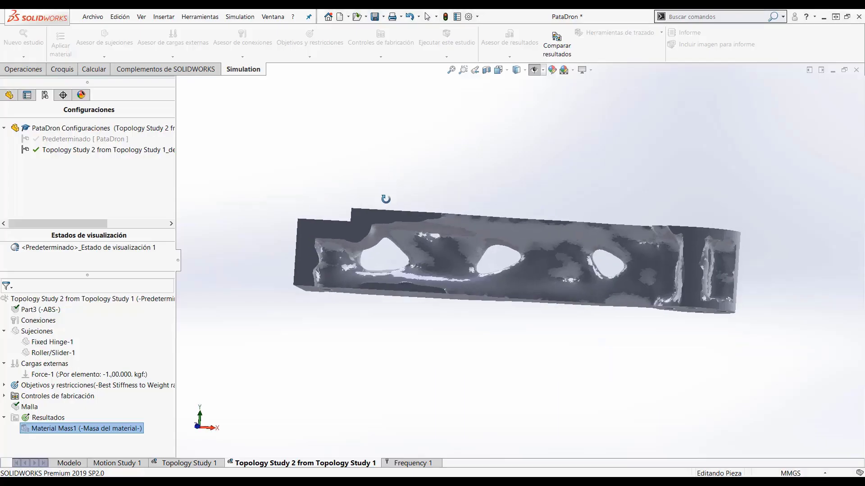
- Start saving the exported arm as an STL (*.stl) file and open the STL export options
{"action": "left_click", "coordinate": [93, 18]}
{"action": "left_click", "coordinate": [108, 134]}
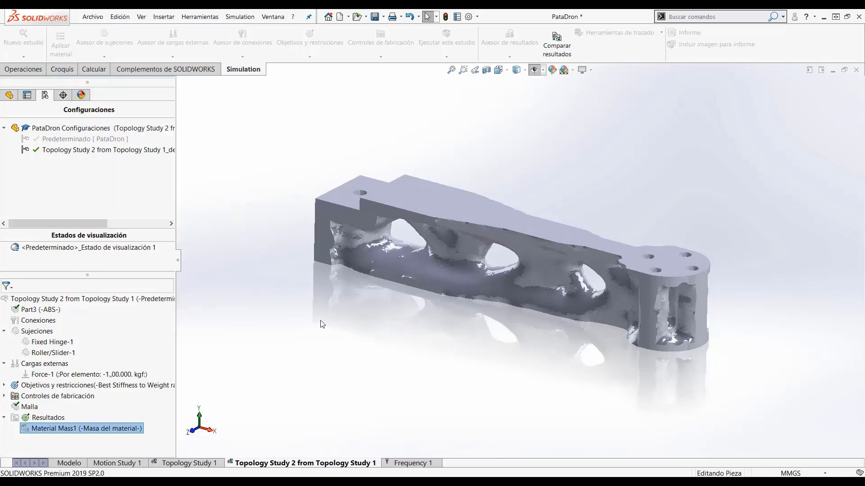
{"action": "left_click", "coordinate": [356, 267]}
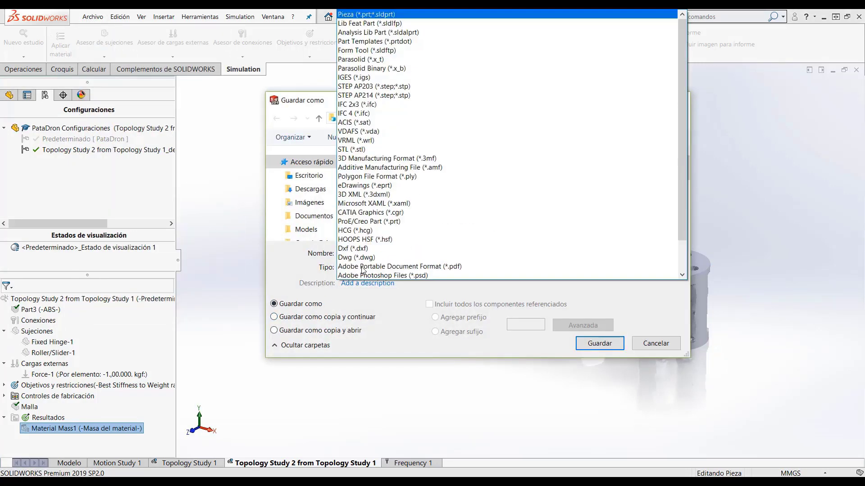
{"action": "left_click", "coordinate": [354, 150]}
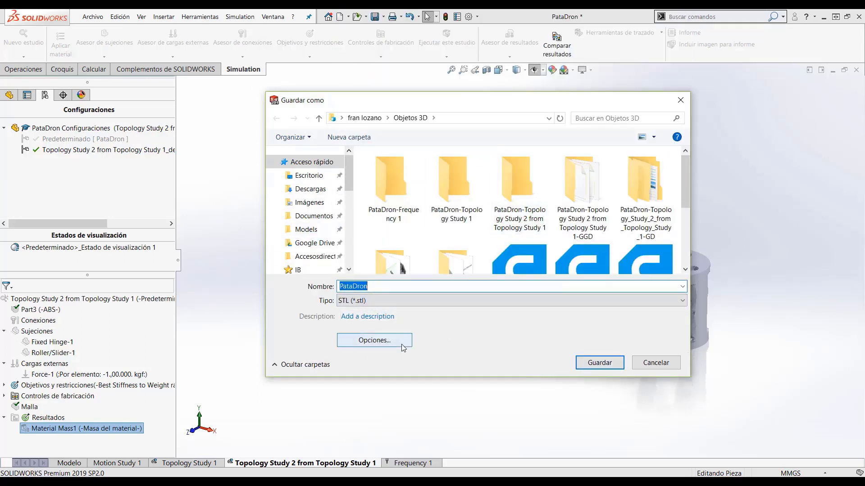
{"action": "left_click", "coordinate": [383, 340]}
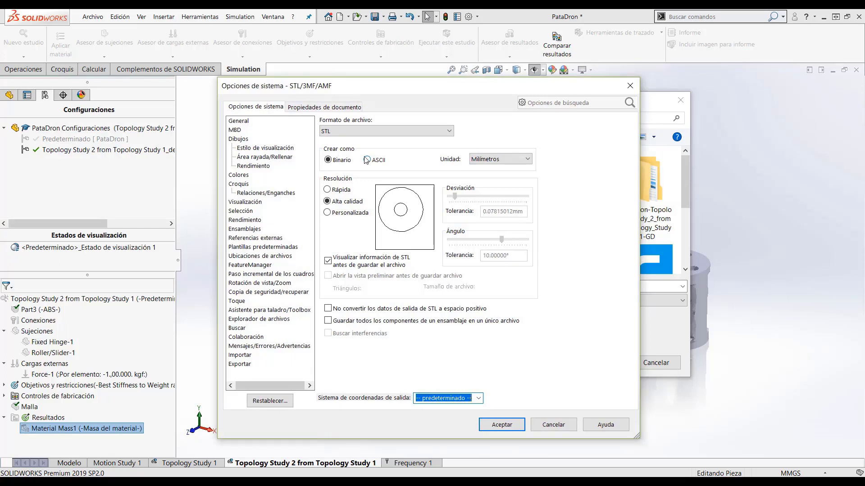
- Compare the Rápida, Alta calidad and Personalizada STL resolutions, and try custom tolerances of 0.01148027 mm deviation and 7.41666667° angle
{"action": "left_click", "coordinate": [327, 215]}
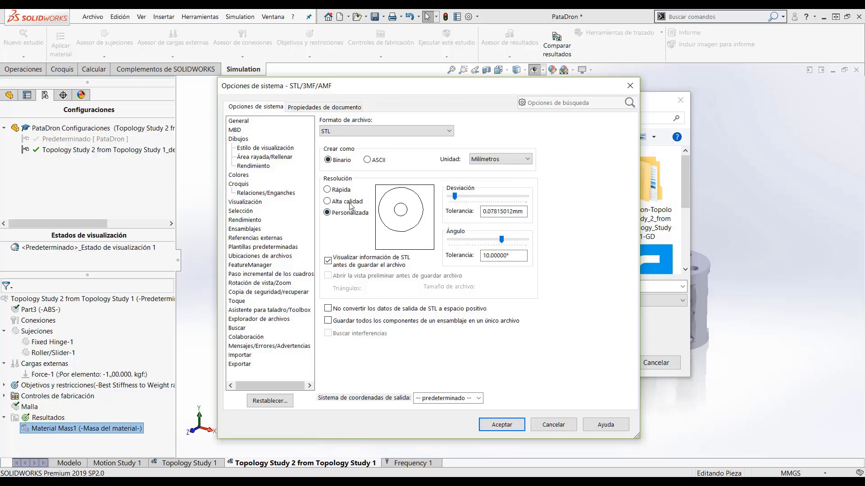
{"action": "left_click", "coordinate": [341, 190]}
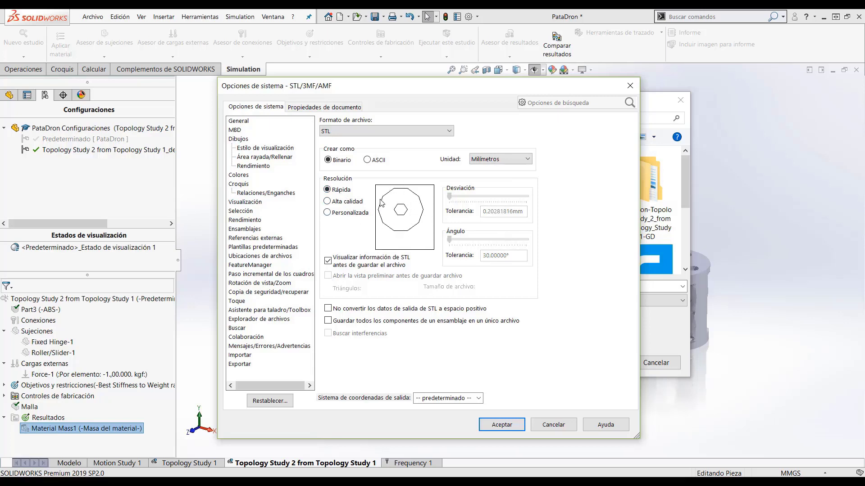
{"action": "left_click", "coordinate": [338, 201]}
{"action": "left_click", "coordinate": [342, 213]}
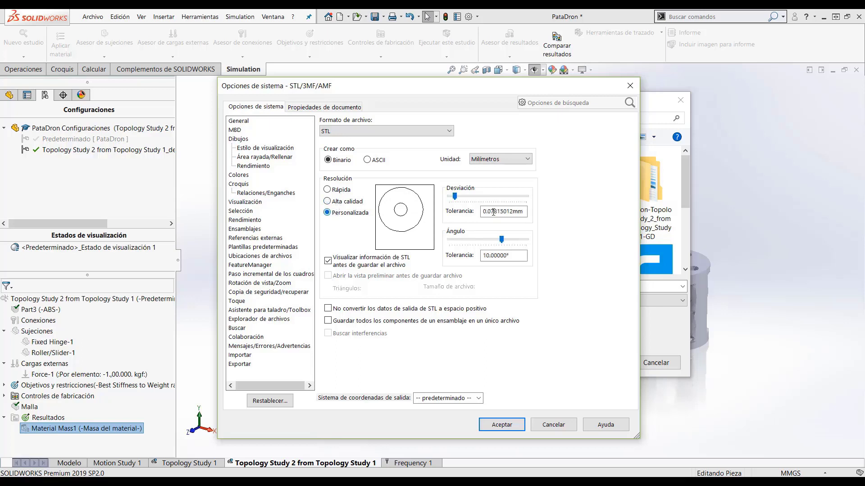
{"action": "left_click_drag", "start_coordinate": [454, 196], "coordinate": [504, 195]}
{"action": "left_click_drag", "start_coordinate": [502, 238], "coordinate": [508, 239]}
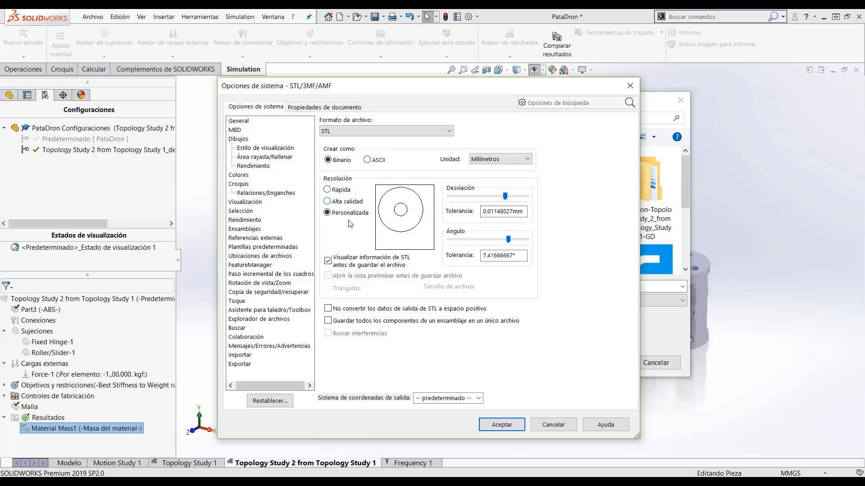
- Switch the STL resolution to Rápida and back to Alta calidad, and cancel both the export options and the save
{"action": "left_click", "coordinate": [327, 190]}
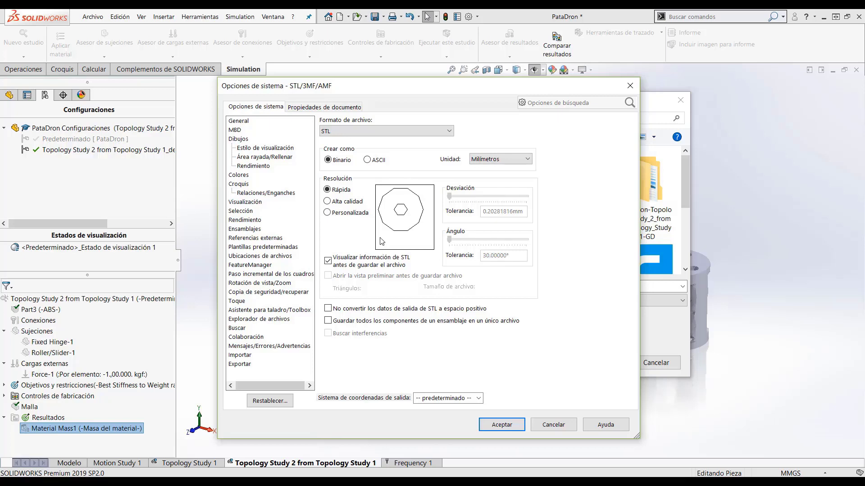
{"action": "left_click", "coordinate": [344, 202]}
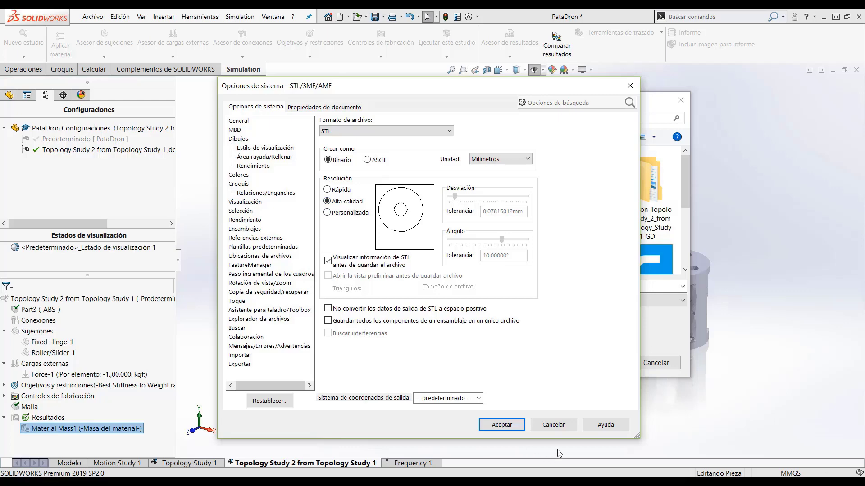
{"action": "left_click", "coordinate": [554, 425]}
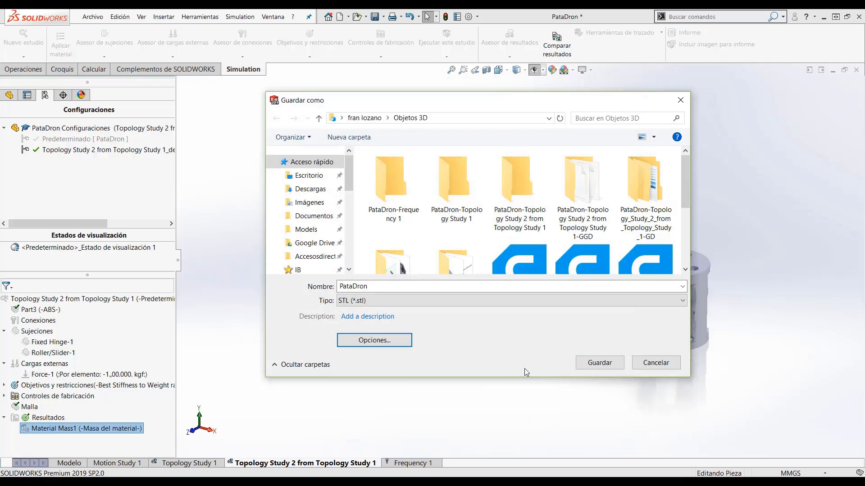
{"action": "left_click", "coordinate": [655, 362]}
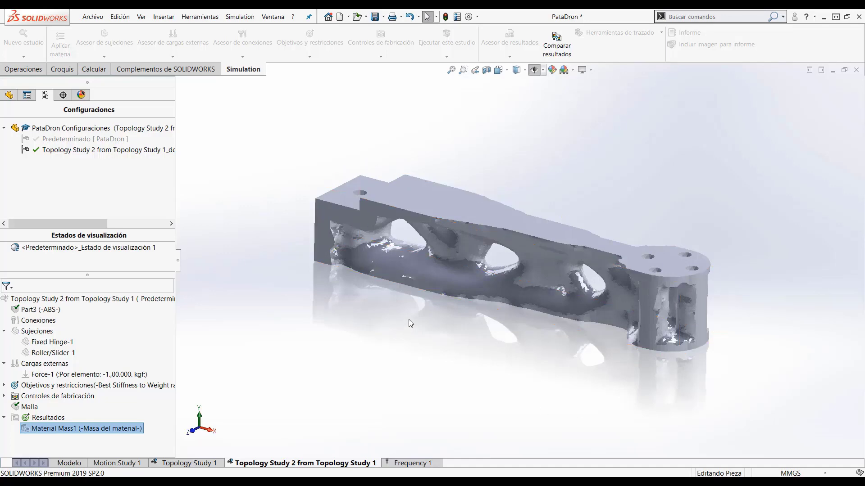
- Switch from the exported arm to the Part3 document, rebuild it and inspect its smooth reconstructed arm body
{"action": "middle_click_drag", "start_coordinate": [381, 272], "coordinate": [484, 241]}
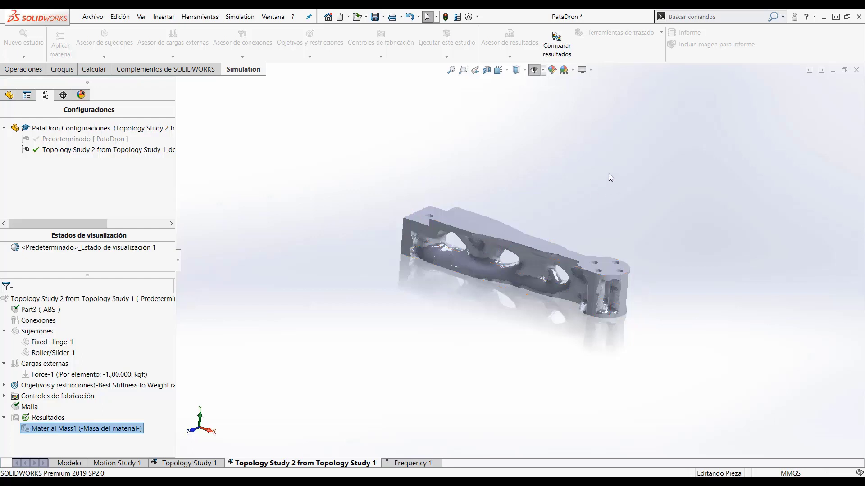
{"action": "left_click", "coordinate": [298, 273]}
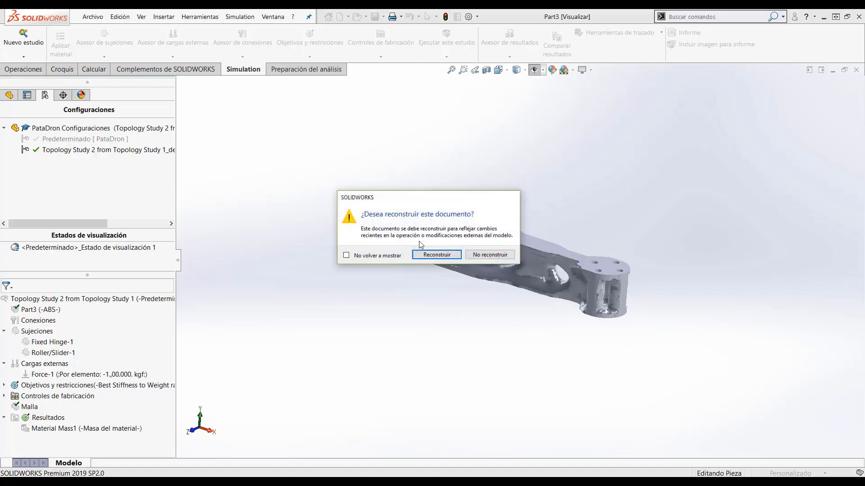
{"action": "left_click", "coordinate": [430, 254]}
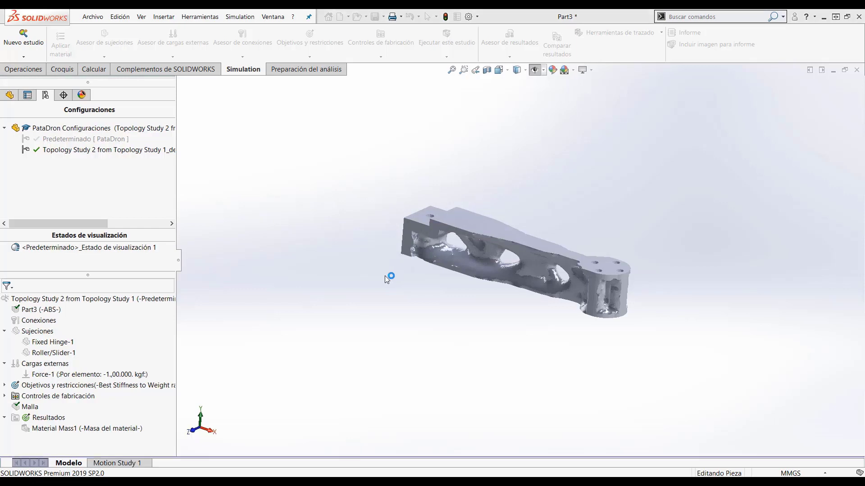
{"action": "left_click", "coordinate": [489, 249]}
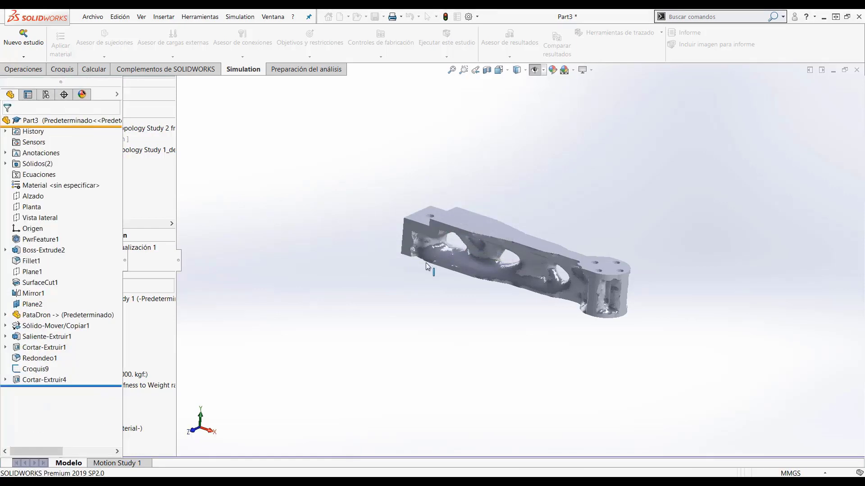
{"action": "middle_click_drag", "start_coordinate": [515, 258], "coordinate": [382, 242]}
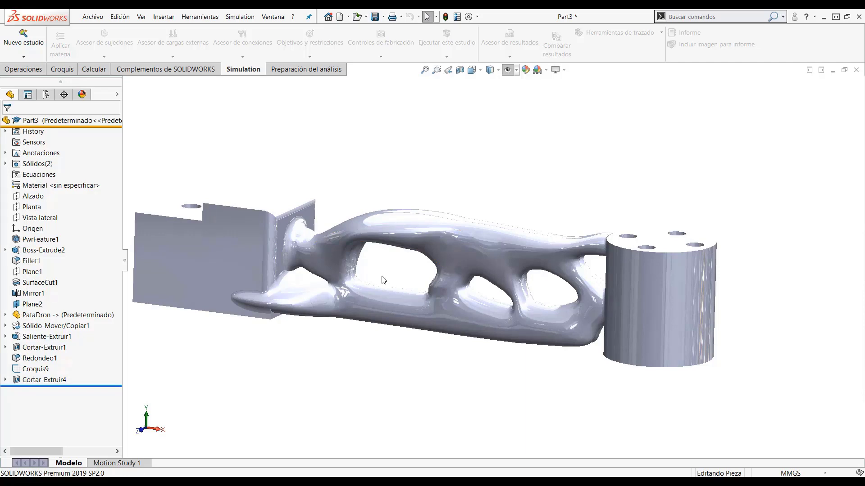
- Activate the Power Surfacing v5.10 add-in, leaving its load-at-startup option off
{"action": "right_click", "coordinate": [44, 240]}
{"action": "left_click", "coordinate": [293, 132]}
{"action": "left_click", "coordinate": [478, 17]}
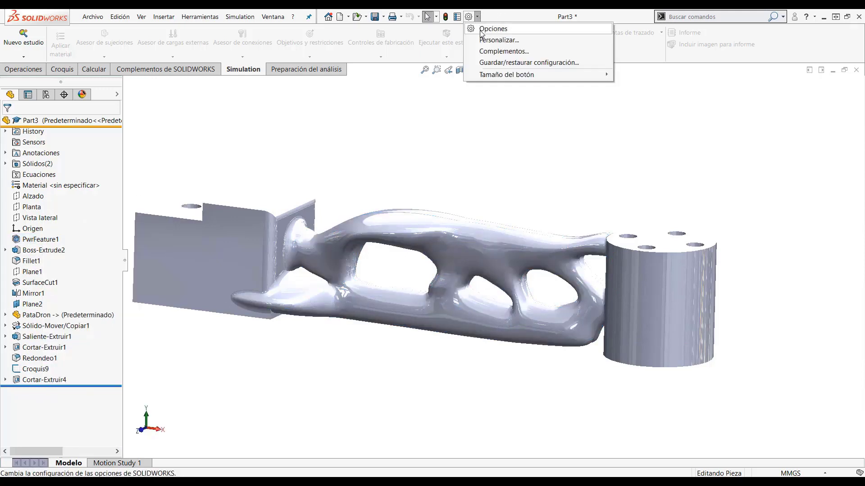
{"action": "left_click", "coordinate": [487, 53]}
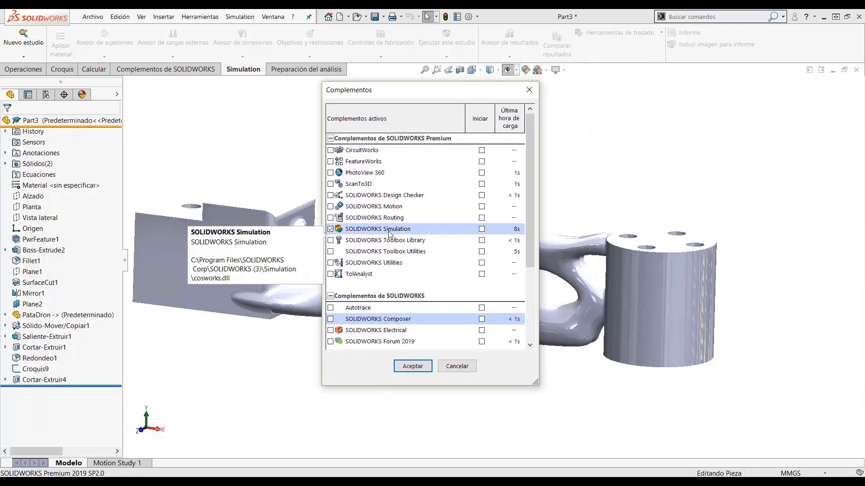
{"action": "scroll", "coordinate": [390, 241], "scroll_direction": "down", "scroll_amount": 3}
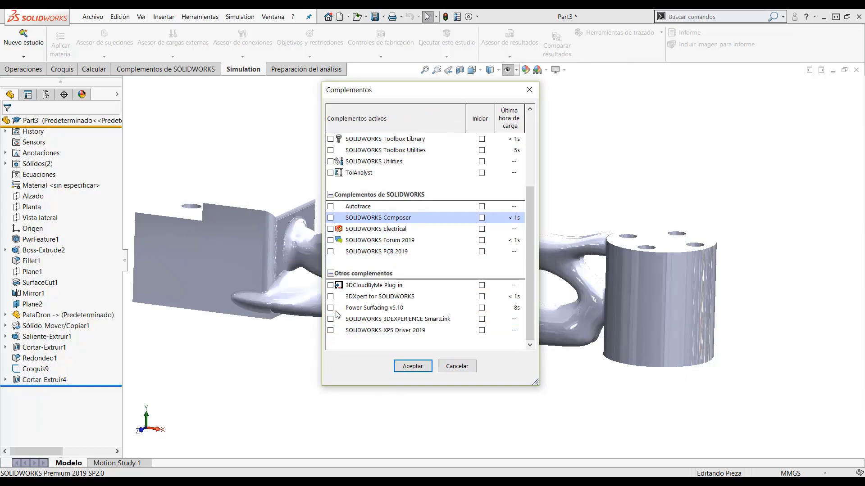
{"action": "left_click", "coordinate": [331, 307]}
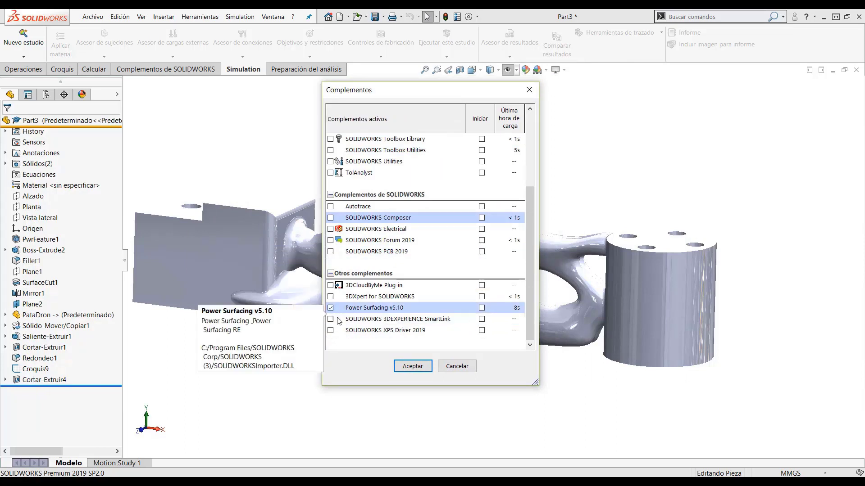
{"action": "key", "text": "Return"}
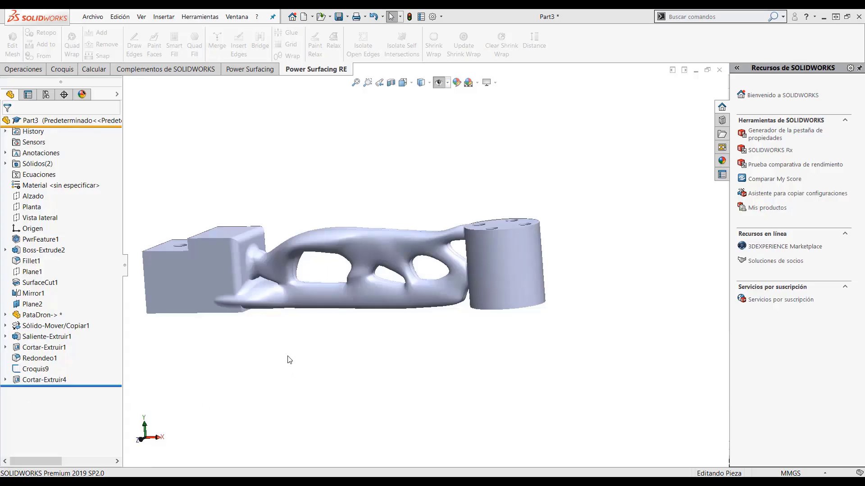
- Open PwrFeature1 for editing and bring the reference mesh of the motor-mount cylinder into close view
{"action": "right_click", "coordinate": [40, 241]}
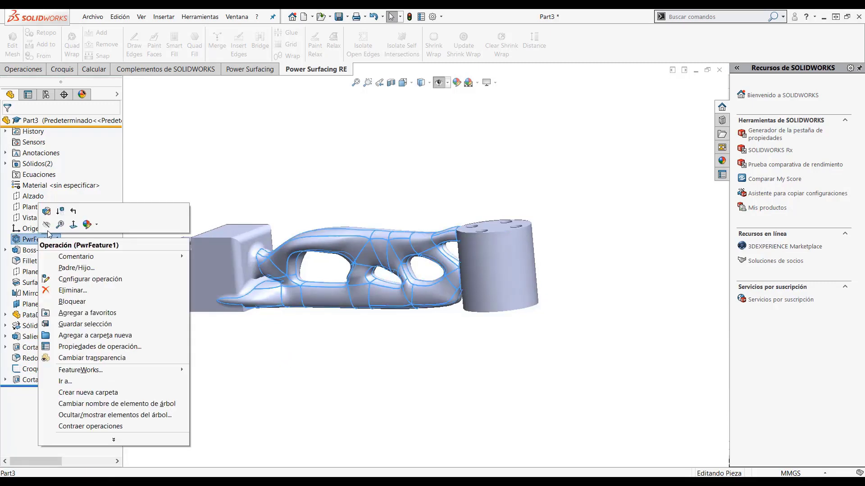
{"action": "left_click", "coordinate": [50, 214]}
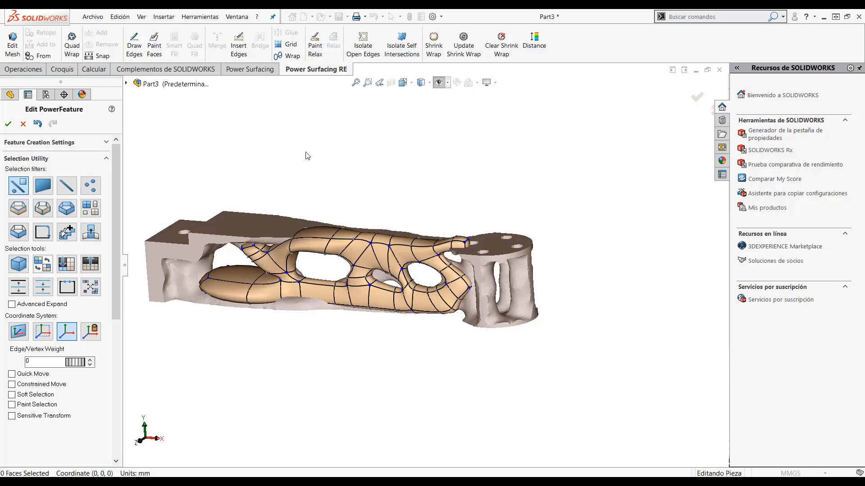
{"action": "middle_click_drag", "start_coordinate": [420, 204], "coordinate": [448, 212]}
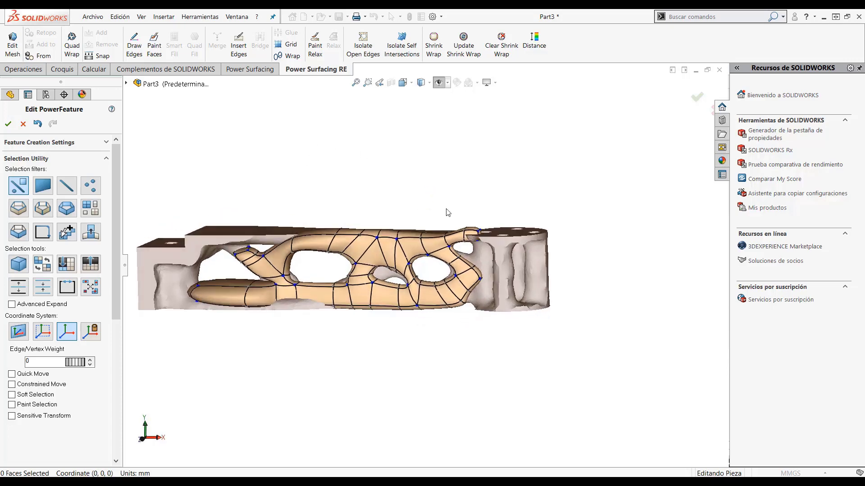
{"action": "scroll", "coordinate": [497, 252], "scroll_direction": "down", "scroll_amount": 3}
{"action": "middle_click_drag", "start_coordinate": [501, 298], "coordinate": [385, 172]}
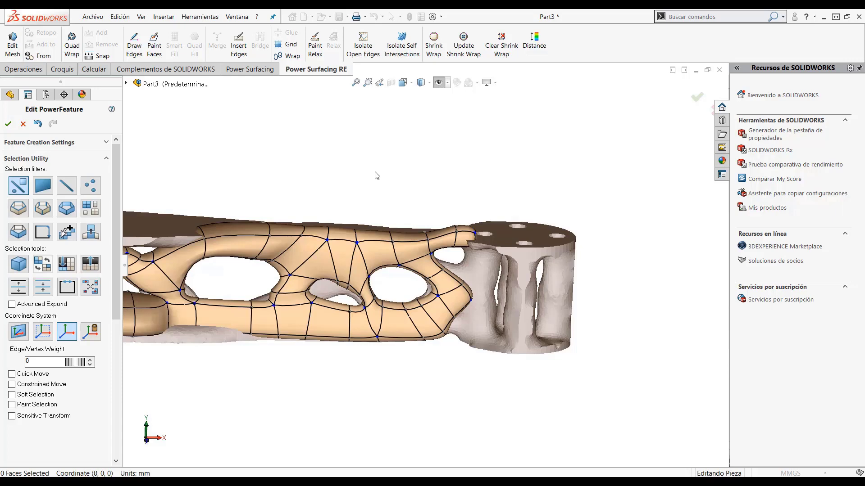
{"action": "scroll", "coordinate": [616, 318], "scroll_direction": "down", "scroll_amount": 5}
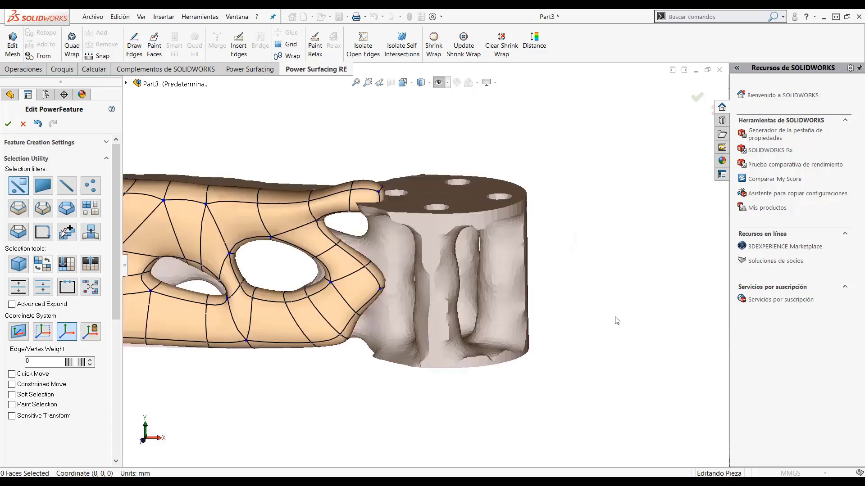
- Wrap the outer strut of the cylinder's reference mesh as a solid, using two loop guide lines and one crossing line
{"action": "left_click", "coordinate": [288, 56]}
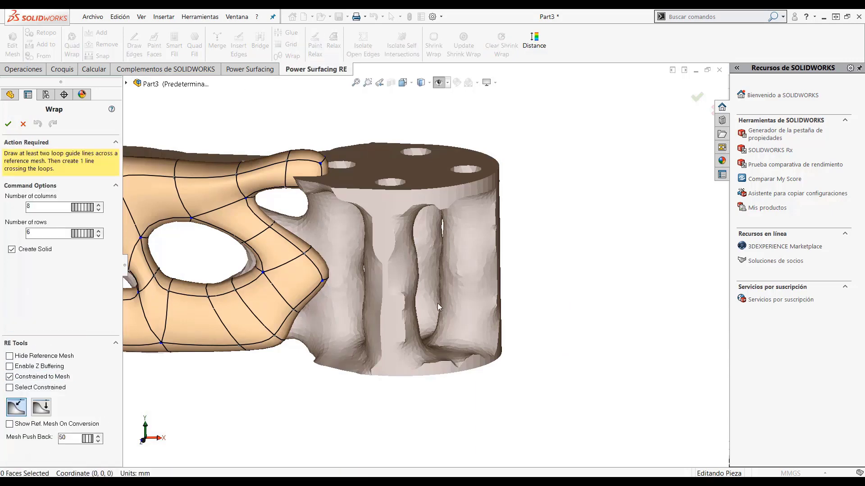
{"action": "left_click", "coordinate": [503, 309]}
{"action": "left_click", "coordinate": [442, 224]}
{"action": "left_click", "coordinate": [503, 221]}
{"action": "left_click", "coordinate": [470, 224]}
{"action": "left_click", "coordinate": [469, 317]}
{"action": "scroll", "coordinate": [507, 354], "scroll_direction": "up", "scroll_amount": 2}
{"action": "middle_click_drag", "start_coordinate": [509, 351], "coordinate": [391, 330]}
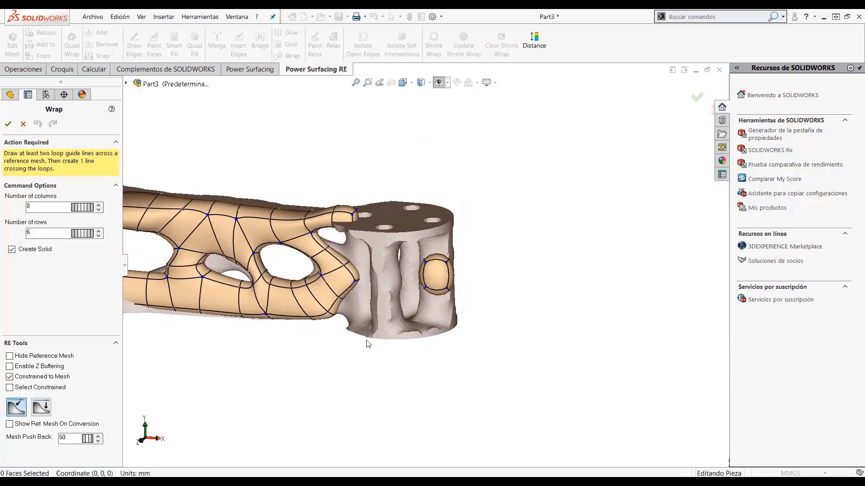
{"action": "middle_click_drag", "start_coordinate": [279, 356], "coordinate": [280, 345]}
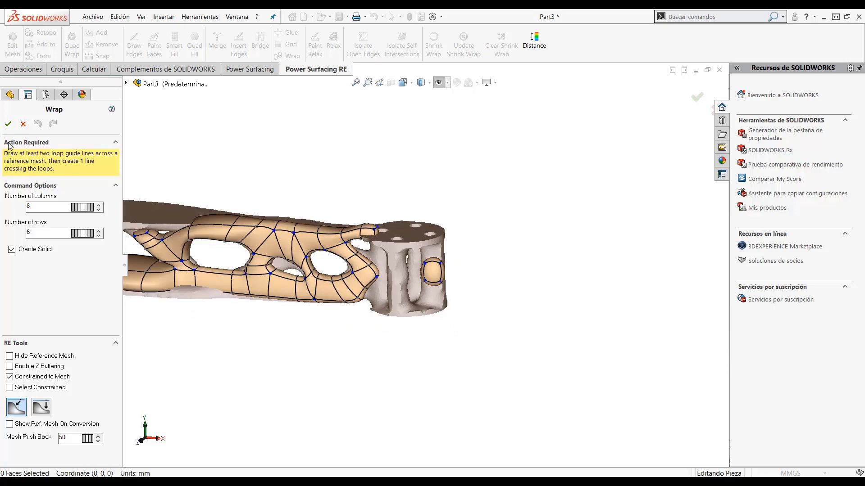
{"action": "left_click", "coordinate": [8, 124]}
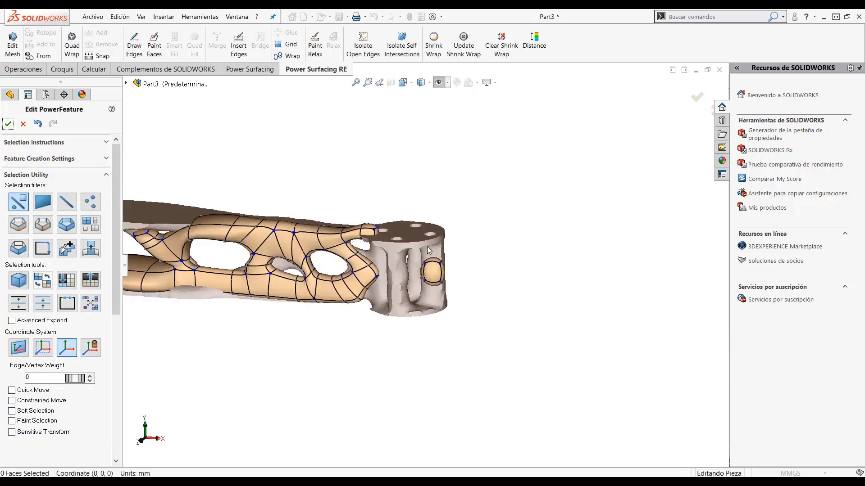
- Hide the reference mesh so only the arm and the new wrapped body are displayed
{"action": "middle_click_drag", "start_coordinate": [429, 251], "coordinate": [370, 301]}
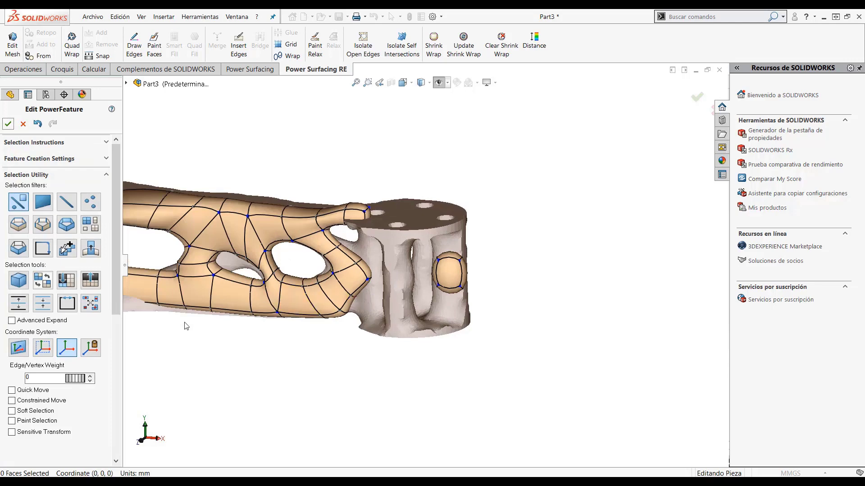
{"action": "scroll", "coordinate": [29, 396], "scroll_direction": "down", "scroll_amount": 5}
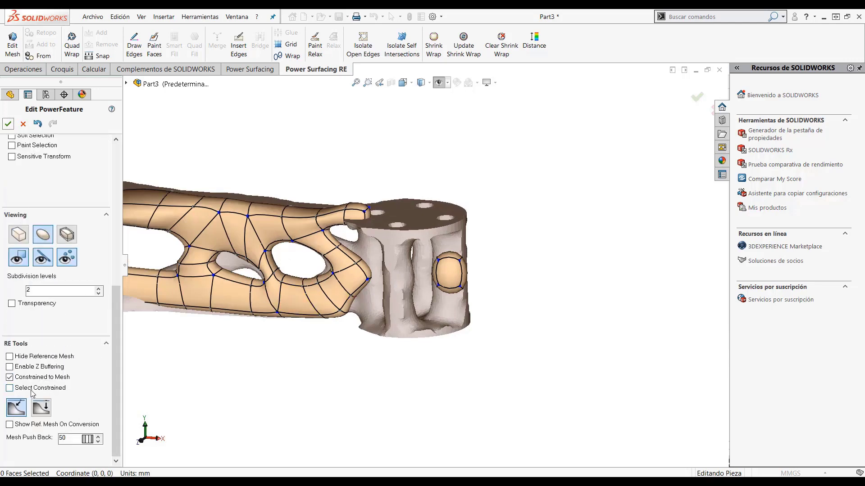
{"action": "left_click", "coordinate": [9, 356]}
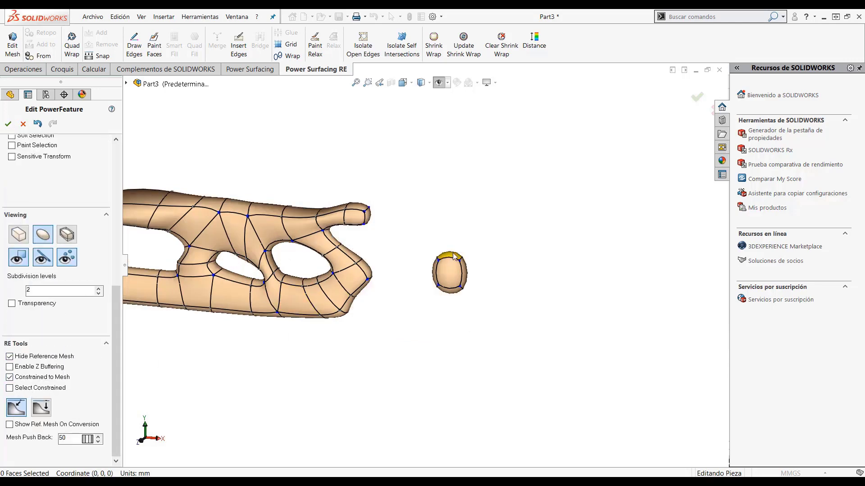
- Extrude the top face of the new wrapped body upward by one segment
{"action": "scroll", "coordinate": [439, 266], "scroll_direction": "down", "scroll_amount": 3}
{"action": "left_click", "coordinate": [436, 259]}
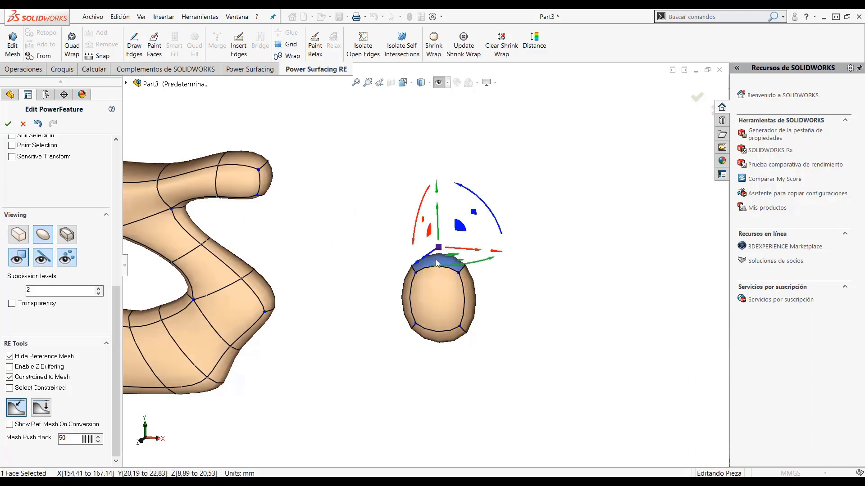
{"action": "right_click", "coordinate": [436, 259]}
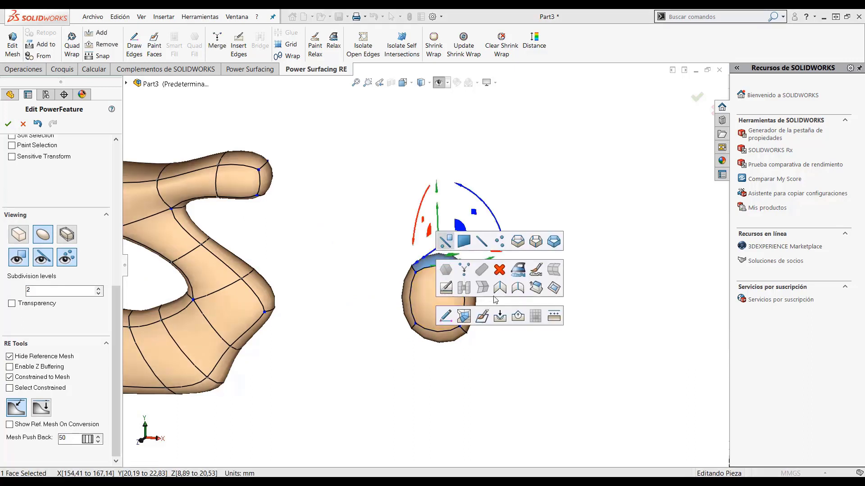
{"action": "left_click", "coordinate": [536, 292]}
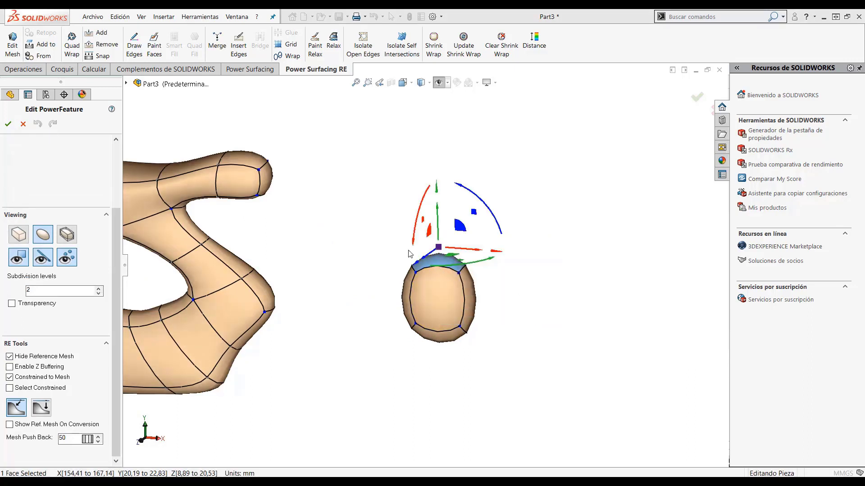
{"action": "scroll", "coordinate": [378, 199], "scroll_direction": "up", "scroll_amount": 2}
{"action": "middle_click_drag", "start_coordinate": [377, 199], "coordinate": [405, 225]}
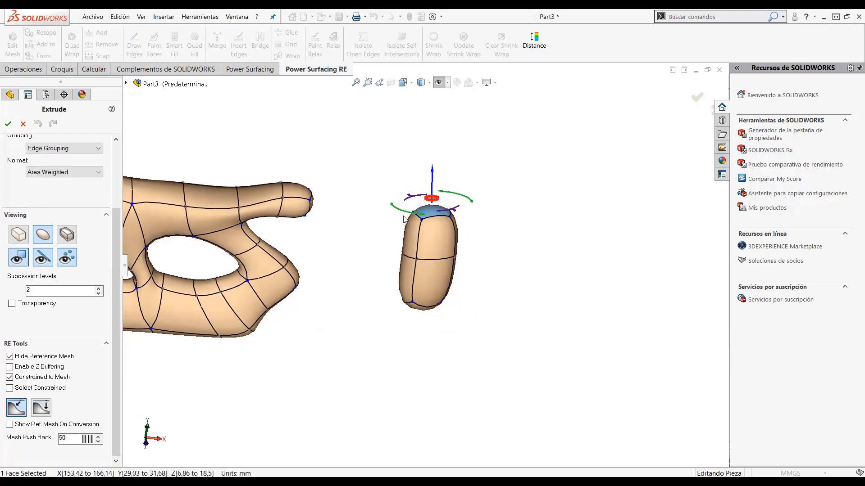
{"action": "scroll", "coordinate": [435, 239], "scroll_direction": "down", "scroll_amount": 3}
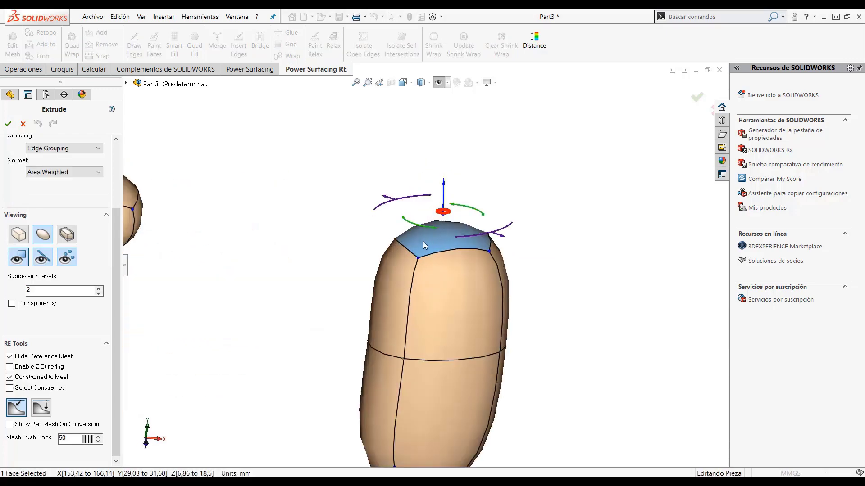
{"action": "key", "text": "Return"}
{"action": "left_click", "coordinate": [427, 243]}
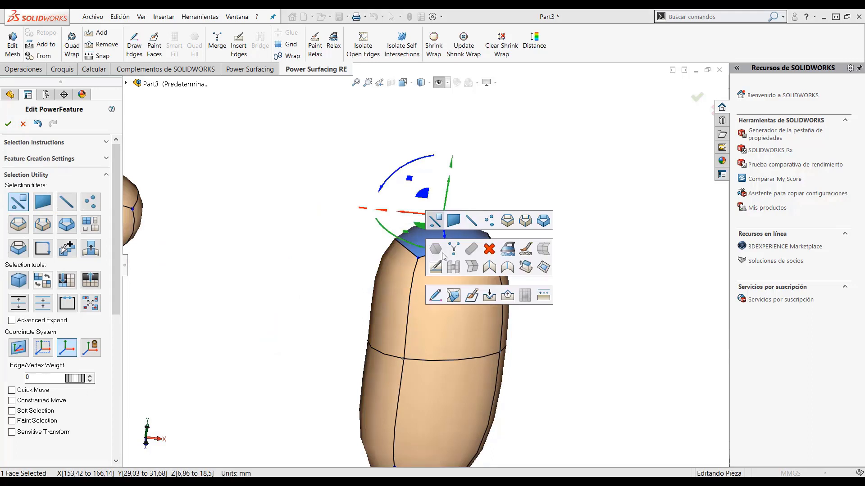
{"action": "left_click", "coordinate": [258, 204]}
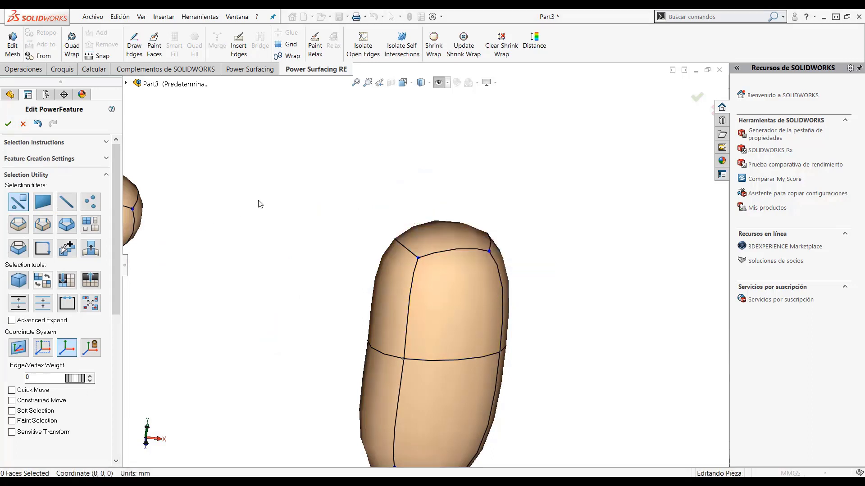
- Extrude the wrapped body's top face once more, by 9.13 mm
{"action": "left_click", "coordinate": [434, 236]}
{"action": "left_click", "coordinate": [518, 270]}
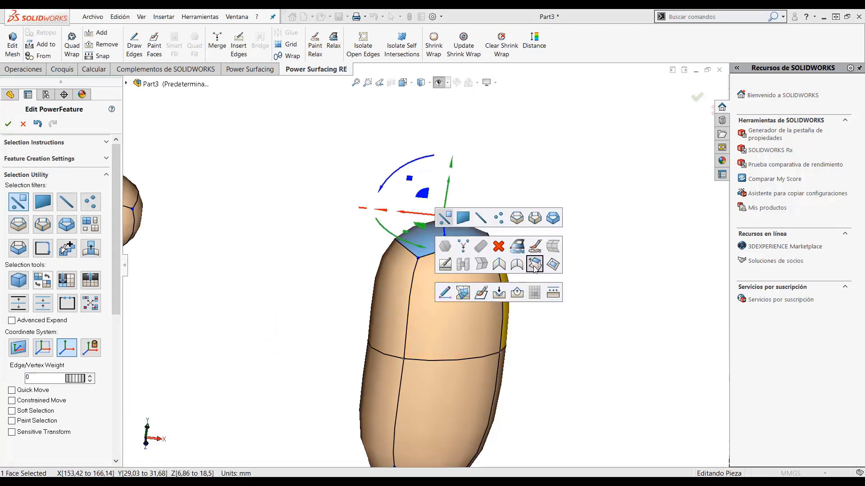
{"action": "middle_click_drag", "start_coordinate": [300, 232], "coordinate": [277, 231]}
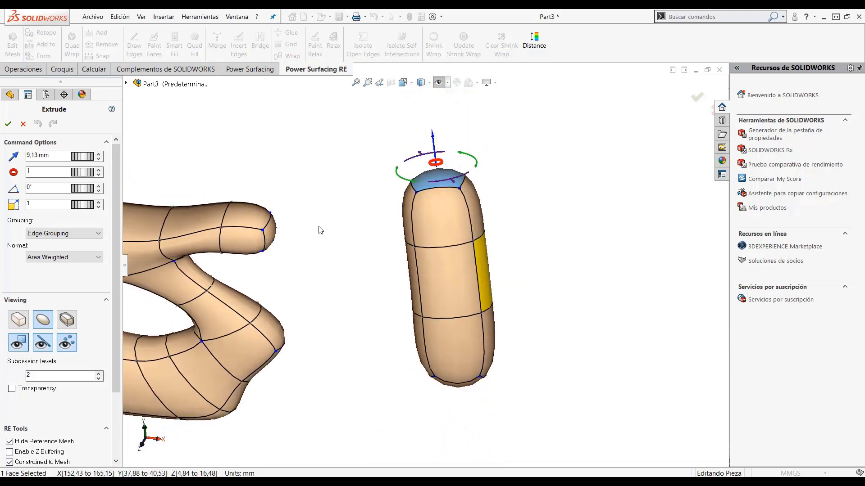
{"action": "left_click", "coordinate": [21, 124]}
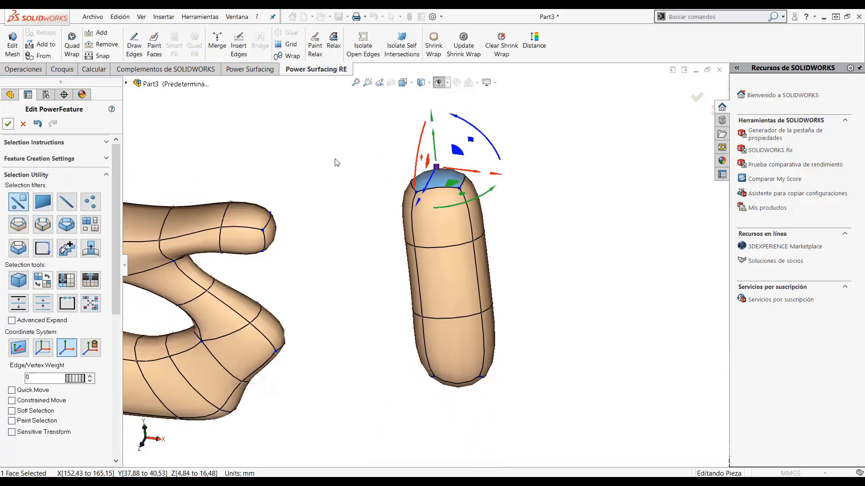
- Bridge the end face of the arm's upper branch to the facing upper side face of the extruded body, with one segment
{"action": "scroll", "coordinate": [263, 255], "scroll_direction": "down", "scroll_amount": 2}
{"action": "left_click", "coordinate": [264, 256]}
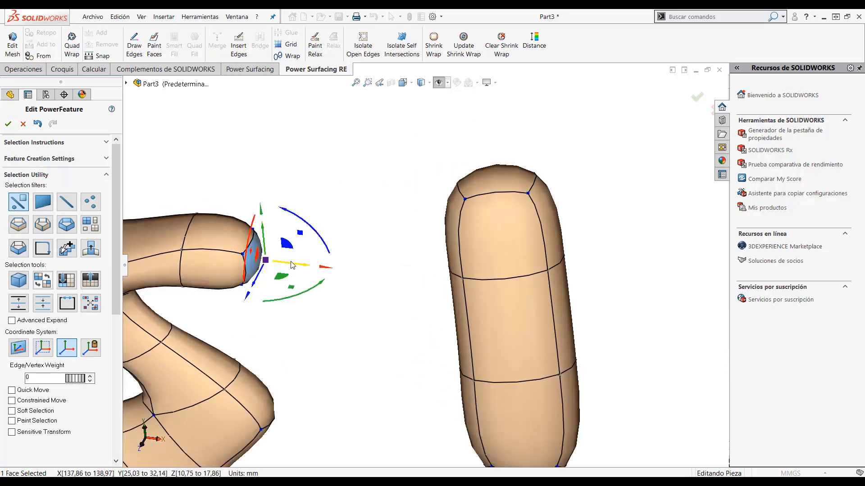
{"action": "middle_click_drag", "start_coordinate": [385, 264], "coordinate": [459, 244]}
{"action": "left_click", "coordinate": [466, 243]}
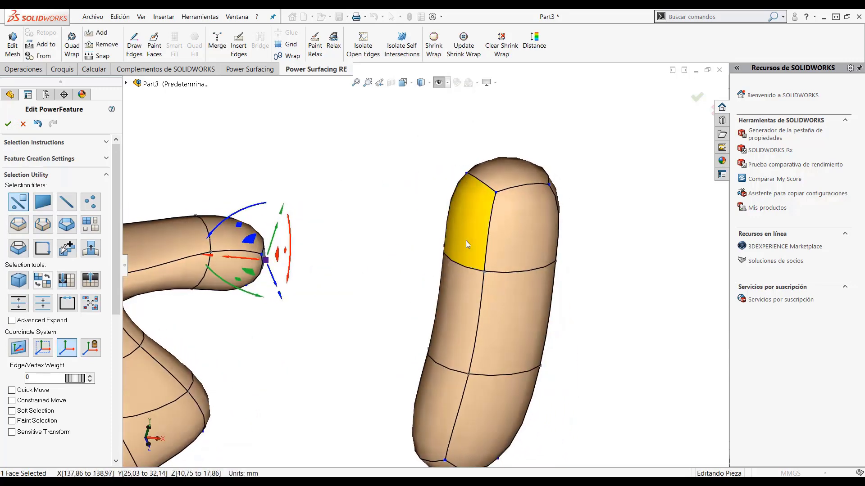
{"action": "left_click", "coordinate": [461, 235], "text": "ctrl"}
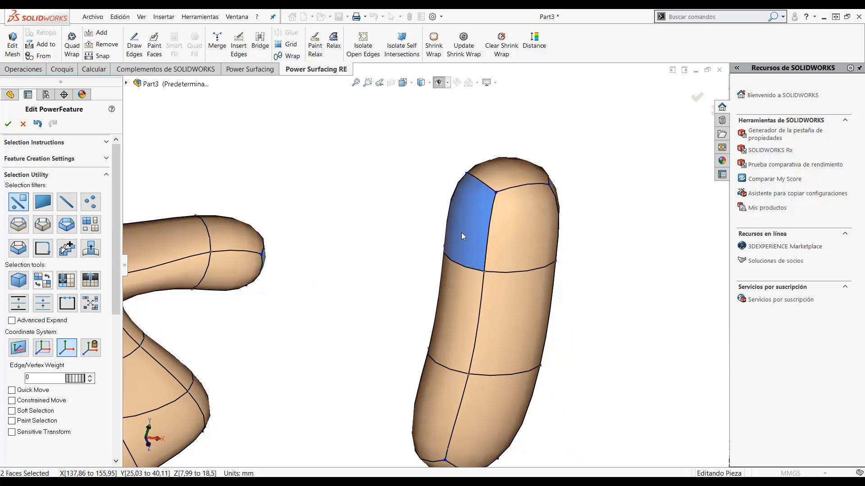
{"action": "right_click", "coordinate": [461, 234]}
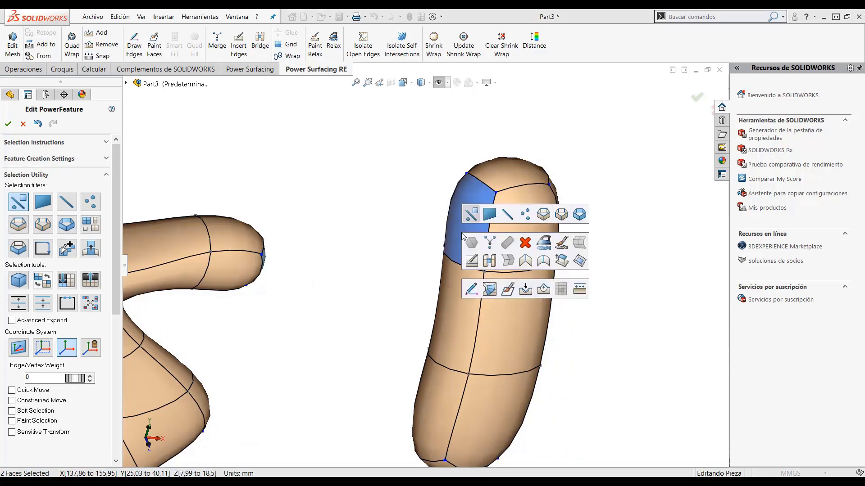
{"action": "left_click", "coordinate": [490, 262]}
{"action": "middle_click_drag", "start_coordinate": [299, 313], "coordinate": [347, 276]}
{"action": "scroll", "coordinate": [388, 257], "scroll_direction": "down", "scroll_amount": 5}
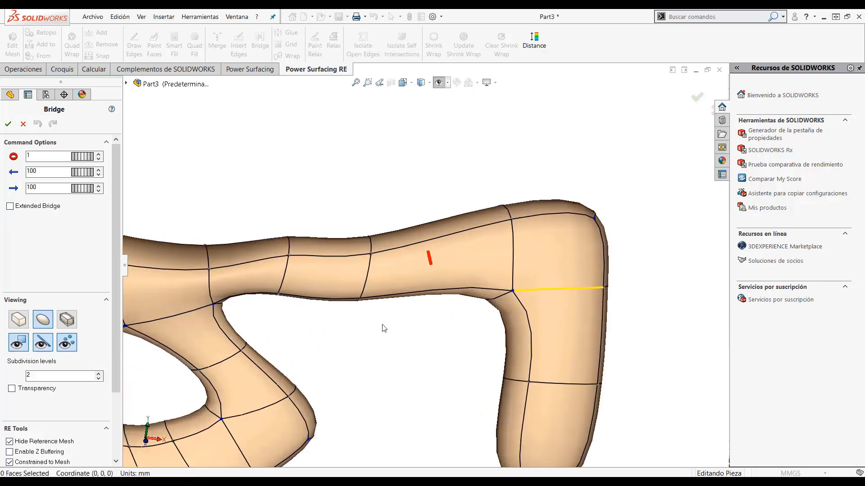
{"action": "middle_click_drag", "start_coordinate": [384, 328], "coordinate": [389, 253]}
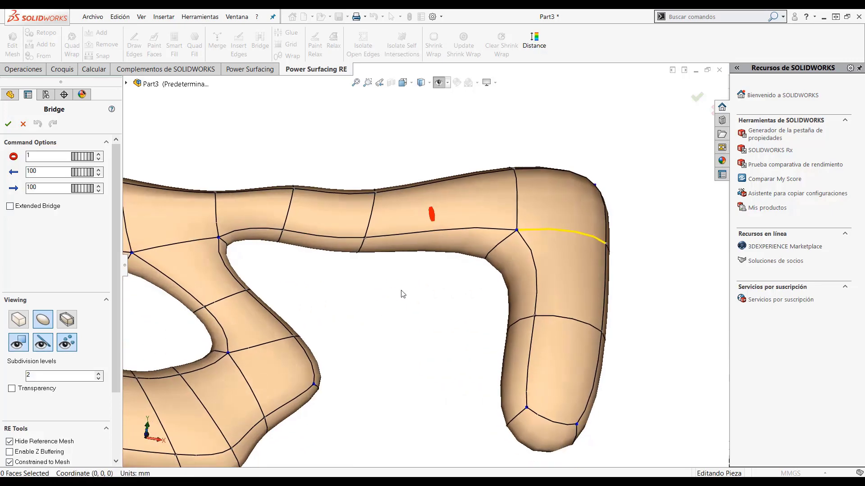
{"action": "left_click", "coordinate": [8, 123]}
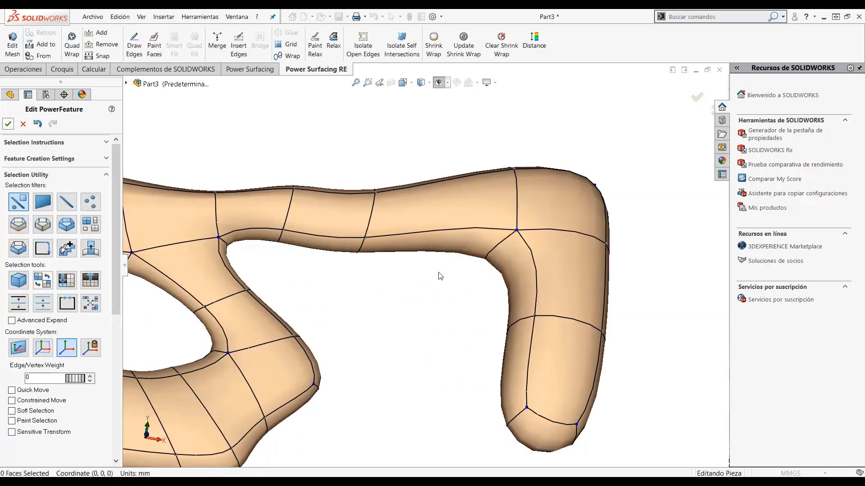
- Pull the underside face of the bridged upper branch downward to thicken it near the extruded body
{"action": "left_click", "coordinate": [417, 247]}
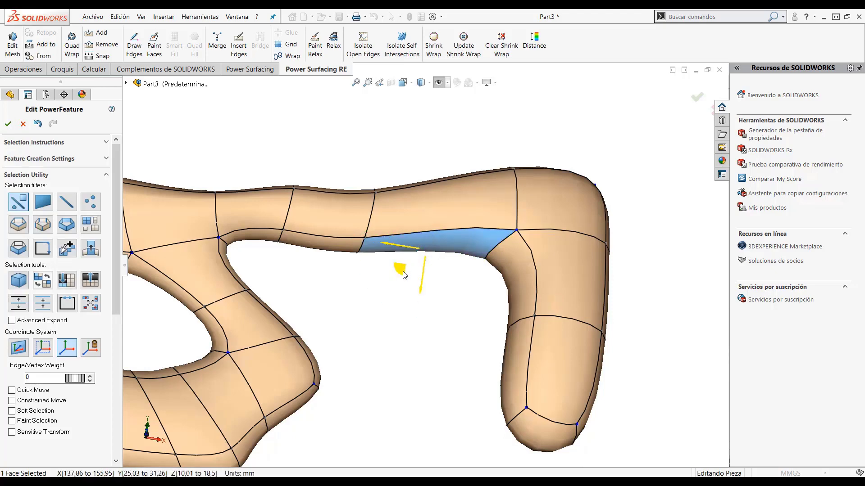
{"action": "left_click_drag", "start_coordinate": [403, 275], "coordinate": [388, 309]}
{"action": "left_click", "coordinate": [382, 372]}
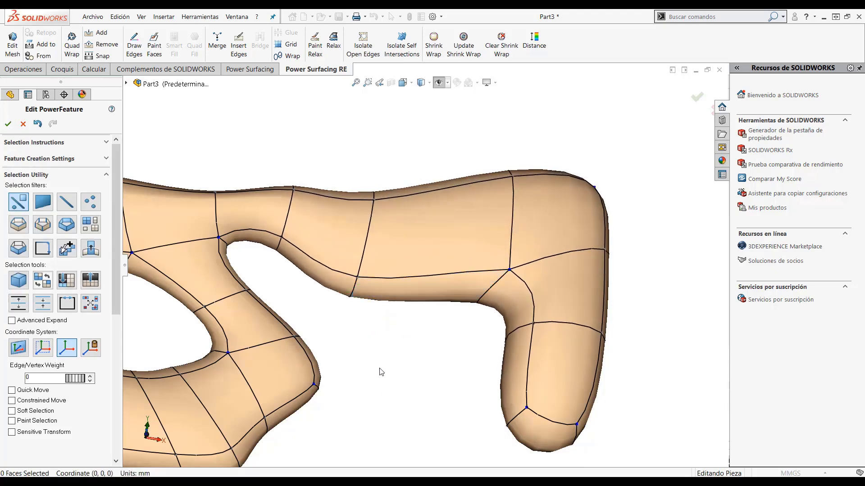
{"action": "scroll", "coordinate": [374, 302], "scroll_direction": "up", "scroll_amount": 2}
{"action": "middle_click_drag", "start_coordinate": [352, 280], "coordinate": [347, 321]}
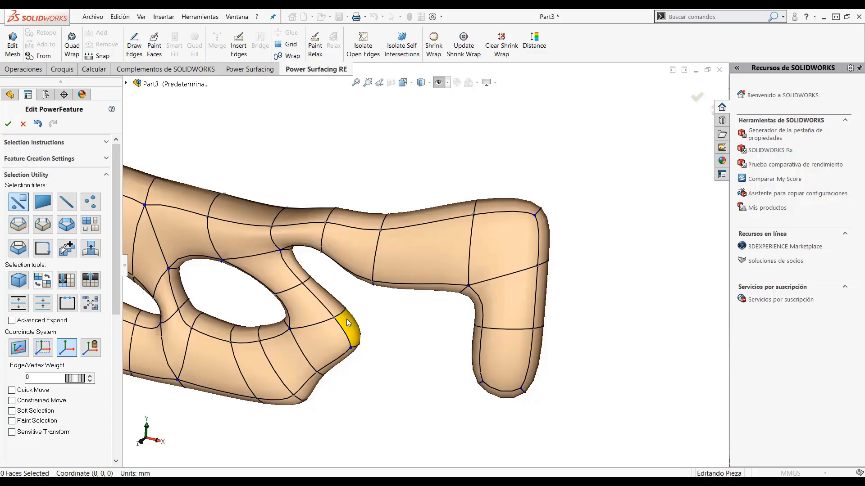
{"action": "scroll", "coordinate": [344, 311], "scroll_direction": "up", "scroll_amount": 6}
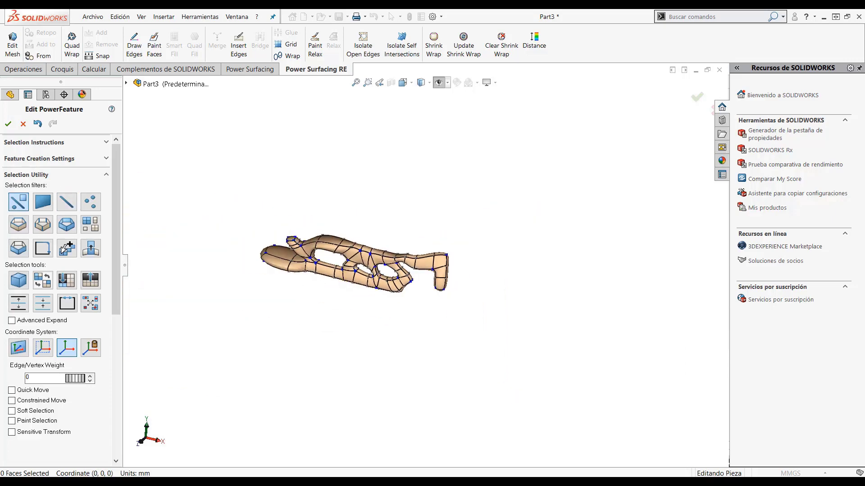
- Cancel the PowerFeature edit, discard the mesh changes and return to the rebuilt part
{"action": "left_click", "coordinate": [23, 124]}
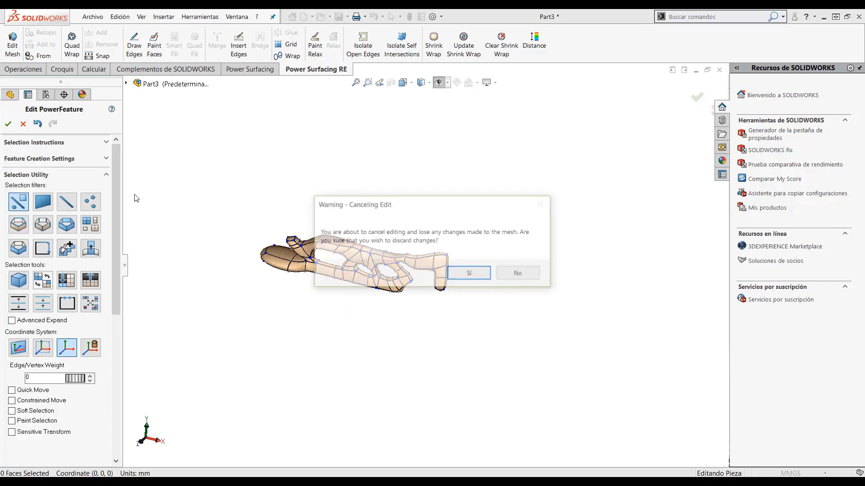
{"action": "left_click", "coordinate": [470, 274]}
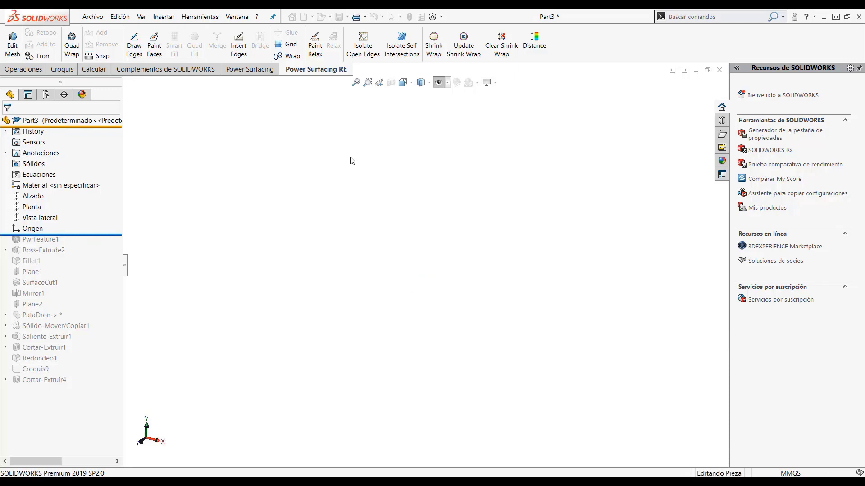
{"action": "middle_click_drag", "start_coordinate": [341, 277], "coordinate": [311, 263]}
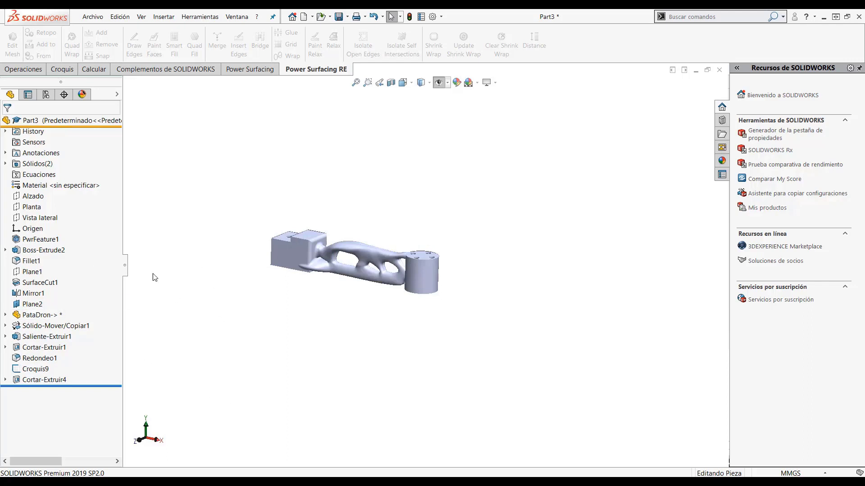
- Highlight the PataDron feature to view its sketches and outline over the optimised arm, and clear the selection
{"action": "left_click", "coordinate": [45, 315]}
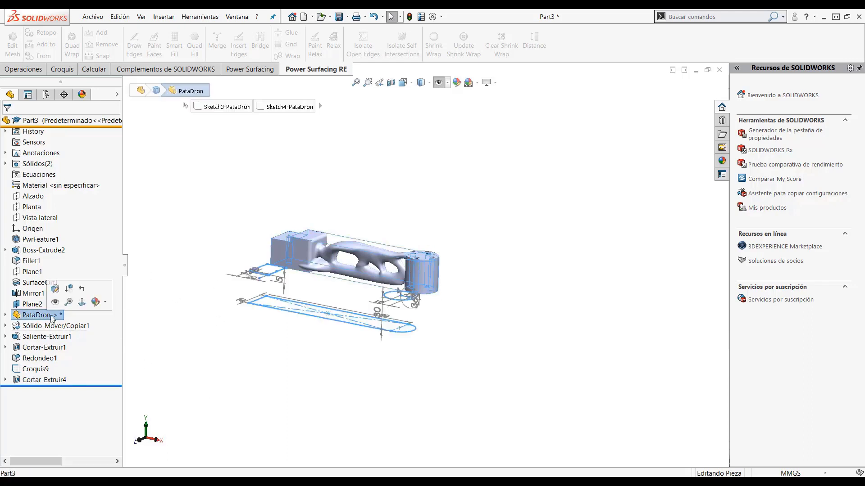
{"action": "scroll", "coordinate": [340, 273], "scroll_direction": "down", "scroll_amount": 3}
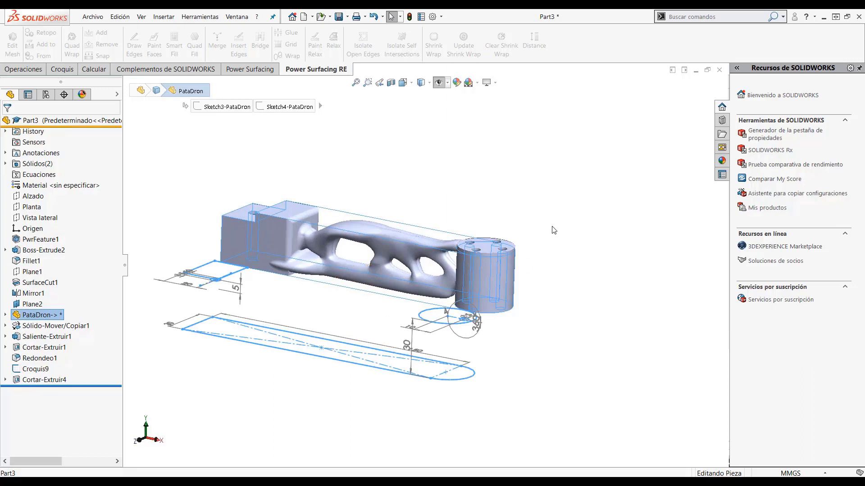
{"action": "left_click", "coordinate": [550, 192]}
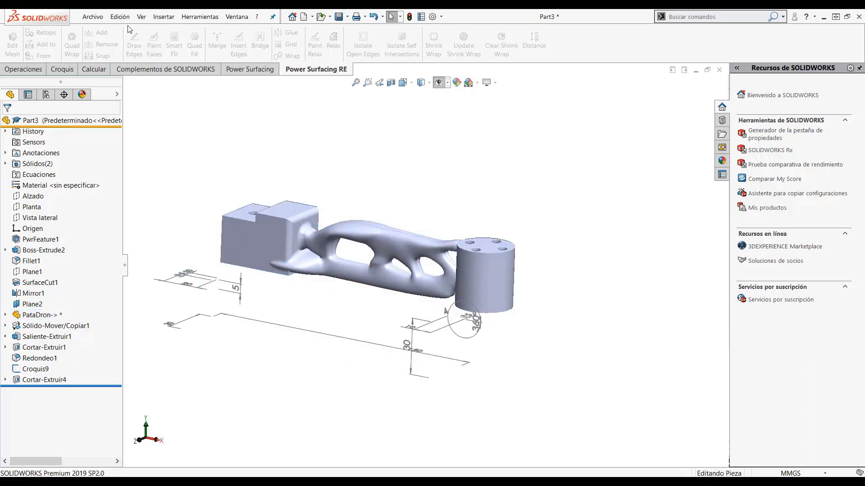
- Start Print3D for the part and review the printer volume, bed location and model orientation settings
{"action": "left_click", "coordinate": [100, 17]}
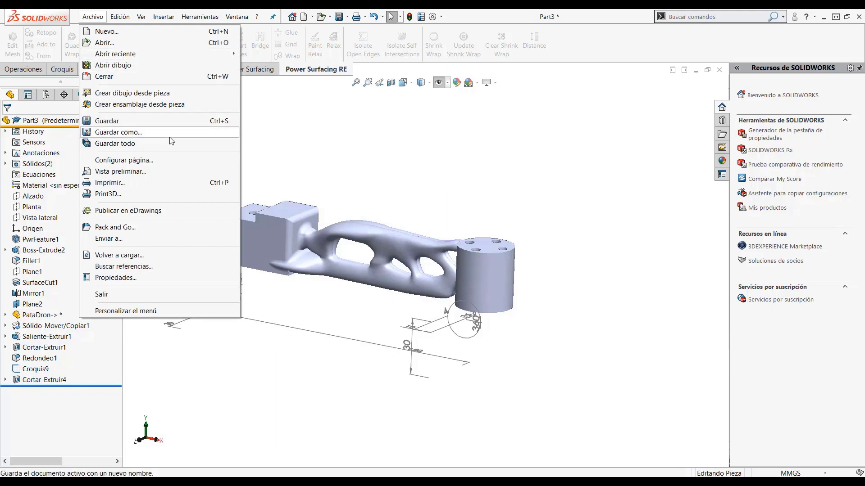
{"action": "left_click", "coordinate": [129, 194]}
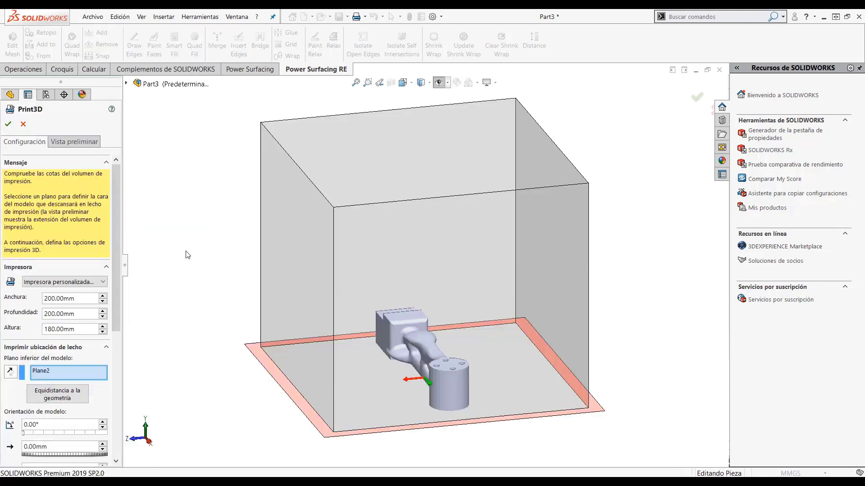
{"action": "middle_click_drag", "start_coordinate": [401, 345], "coordinate": [296, 346]}
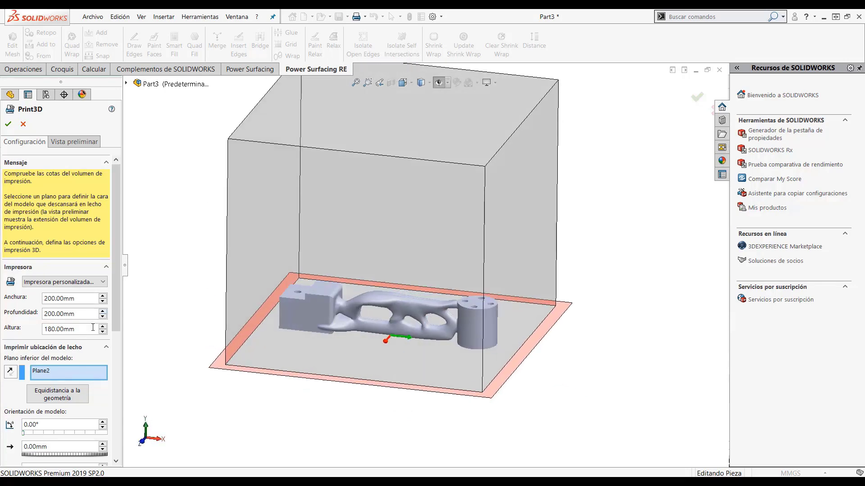
{"action": "scroll", "coordinate": [118, 295], "scroll_direction": "down", "scroll_amount": 3}
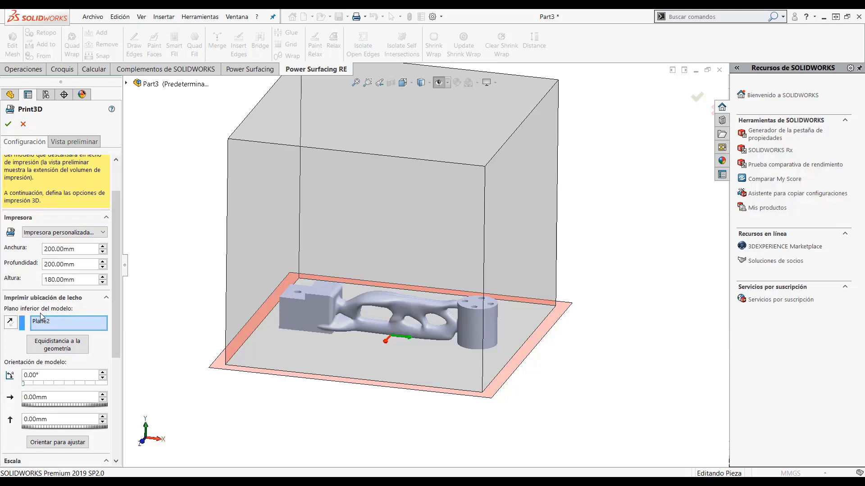
{"action": "scroll", "coordinate": [114, 328], "scroll_direction": "up", "scroll_amount": 3}
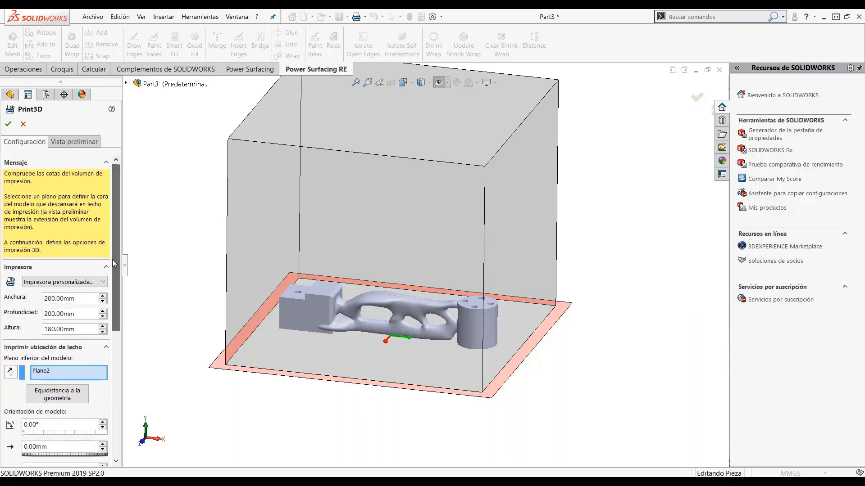
- Reduce the print volume's width to 130 mm
{"action": "left_click", "coordinate": [103, 301]}
{"action": "left_click", "coordinate": [103, 301]}
{"action": "left_click", "coordinate": [104, 301]}
{"action": "left_click", "coordinate": [103, 301]}
{"action": "left_click", "coordinate": [103, 301]}
{"action": "left_click", "coordinate": [103, 301]}
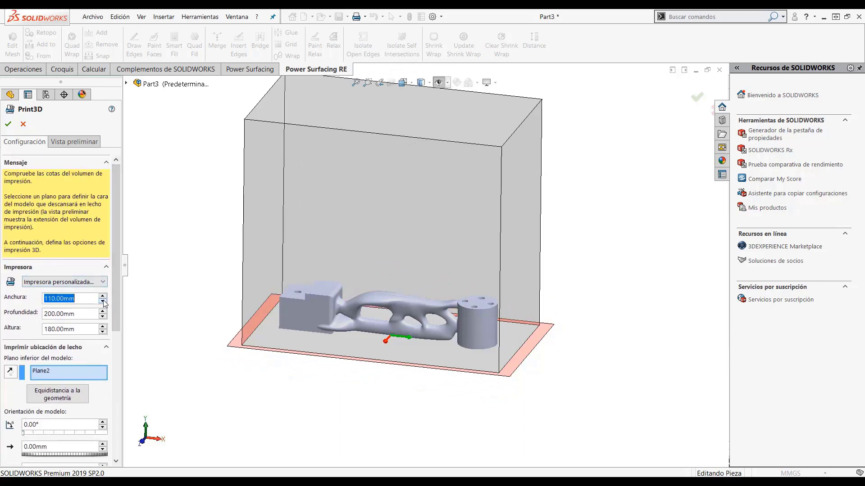
{"action": "left_click", "coordinate": [103, 301]}
- Adjust the print volume's depth, trying 140 mm and settling on 180 mm
{"action": "left_click", "coordinate": [103, 317]}
{"action": "left_click", "coordinate": [103, 317]}
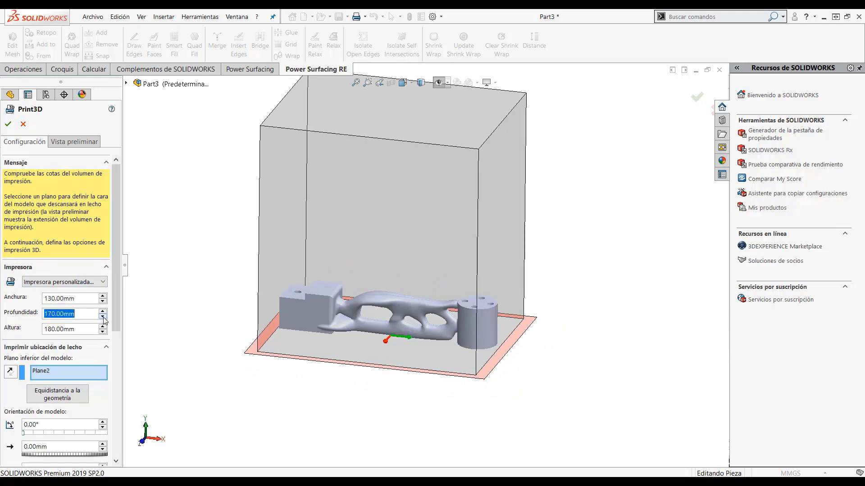
{"action": "left_click", "coordinate": [103, 316]}
{"action": "left_click", "coordinate": [103, 317]}
{"action": "left_click", "coordinate": [103, 317]}
{"action": "left_click", "coordinate": [103, 316]}
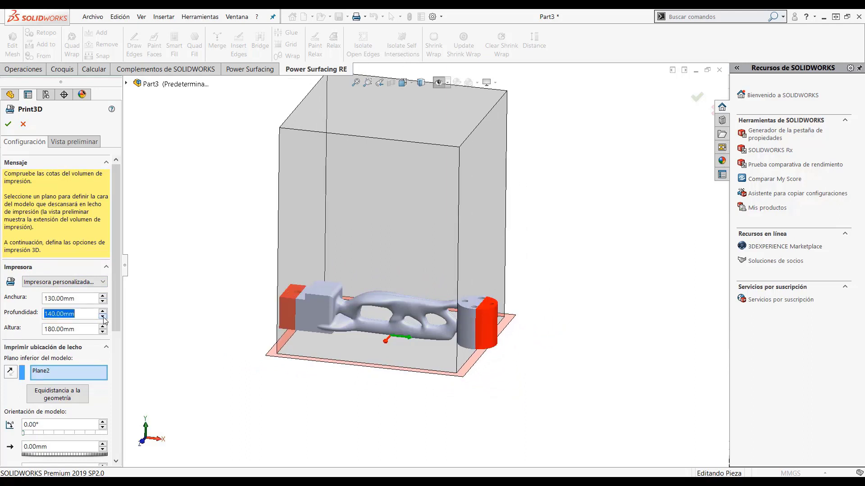
{"action": "left_click", "coordinate": [103, 313]}
{"action": "left_click", "coordinate": [103, 313]}
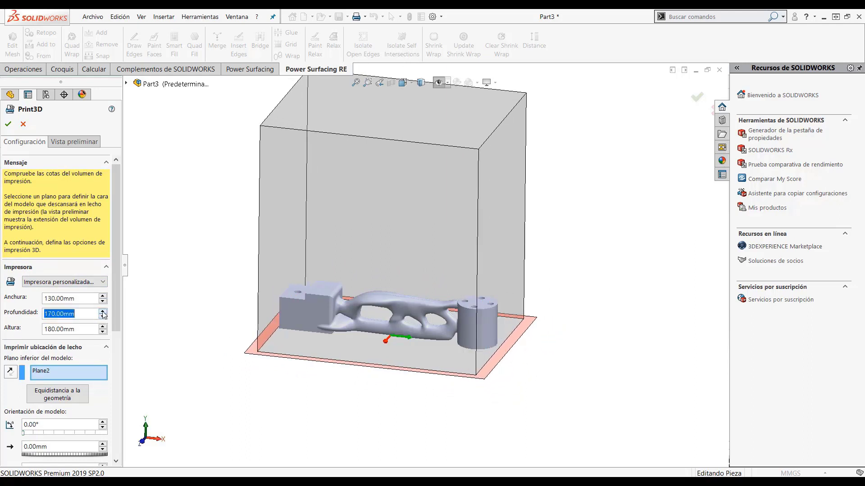
{"action": "left_click", "coordinate": [103, 313]}
{"action": "left_click", "coordinate": [103, 313]}
- Orient the arm automatically to fit within the print volume
{"action": "left_click_drag", "start_coordinate": [114, 317], "coordinate": [119, 403]}
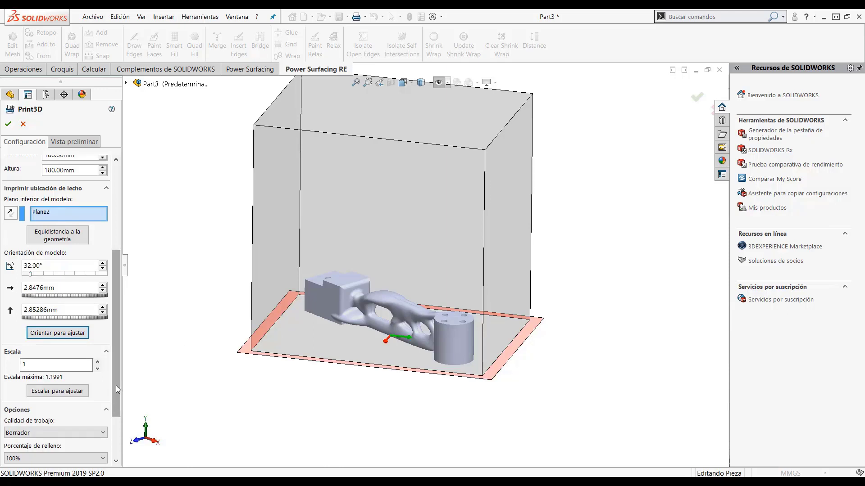
{"action": "left_click_drag", "start_coordinate": [115, 386], "coordinate": [116, 396]}
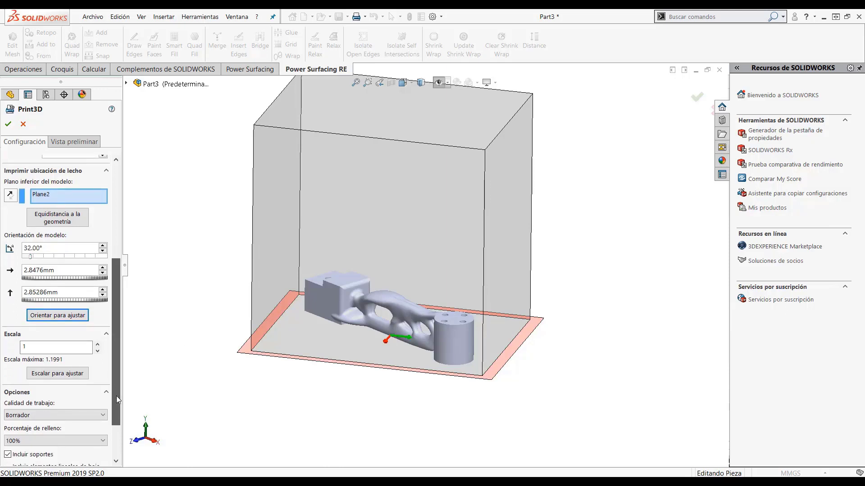
- Try scaling the arm to fit the print volume, and restore the scale to 1
{"action": "left_click", "coordinate": [64, 374]}
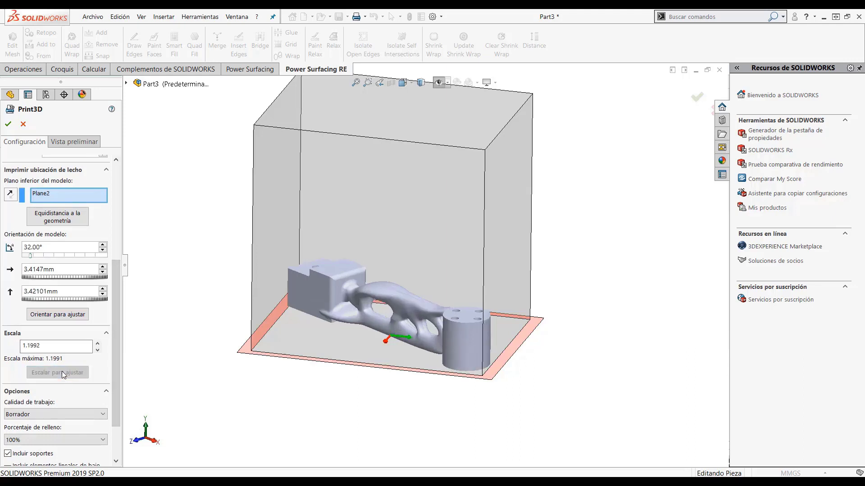
{"action": "double_click", "coordinate": [61, 346]}
{"action": "type", "text": "1"}
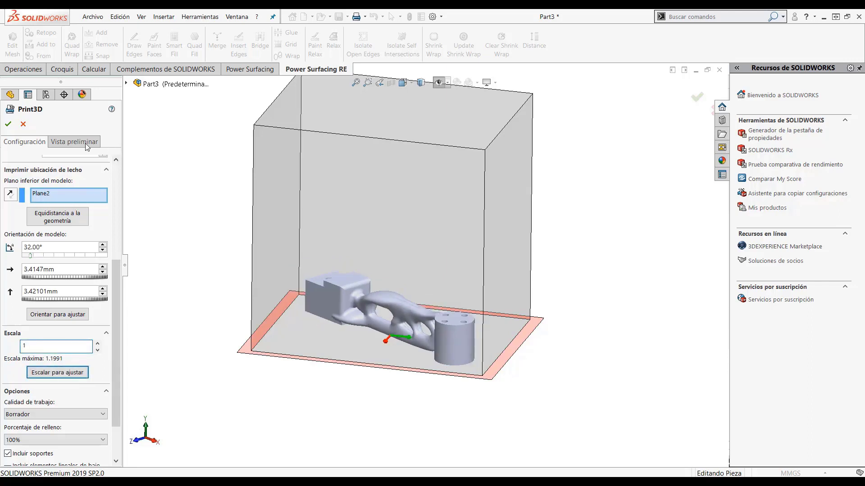
- Show the faces that require supports in the print preview and examine the arm's underside
{"action": "left_click", "coordinate": [79, 143]}
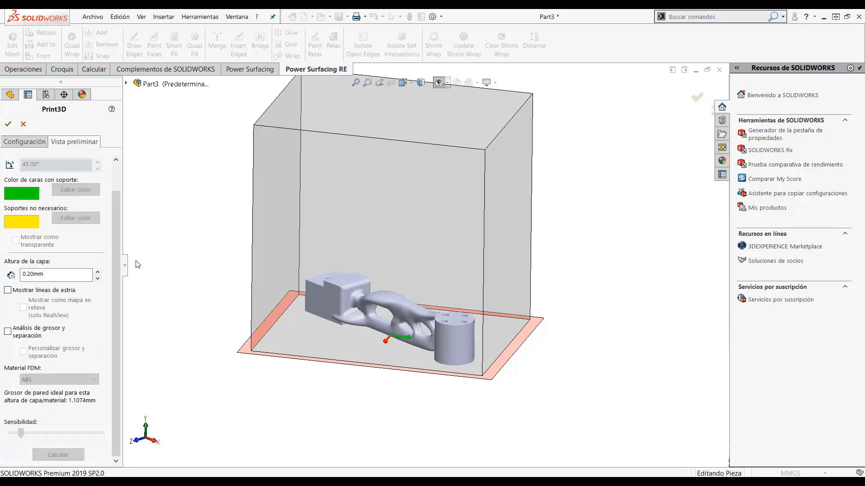
{"action": "scroll", "coordinate": [114, 265], "scroll_direction": "up", "scroll_amount": 2}
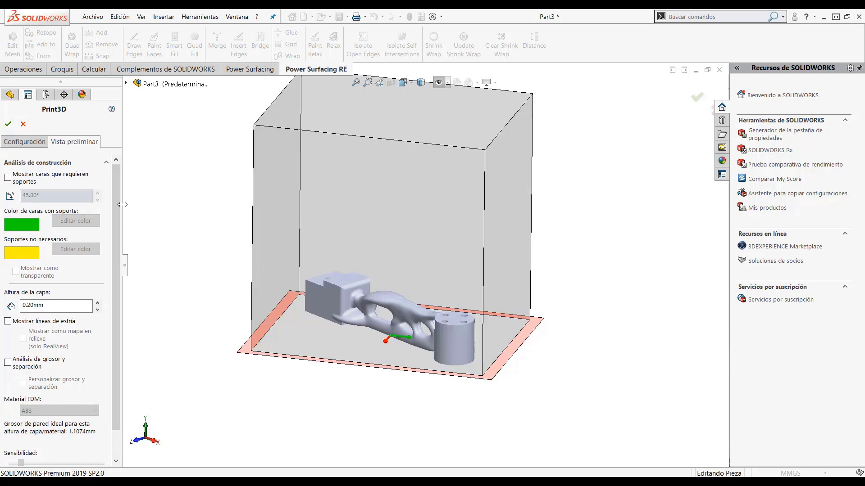
{"action": "middle_click_drag", "start_coordinate": [284, 245], "coordinate": [288, 323]}
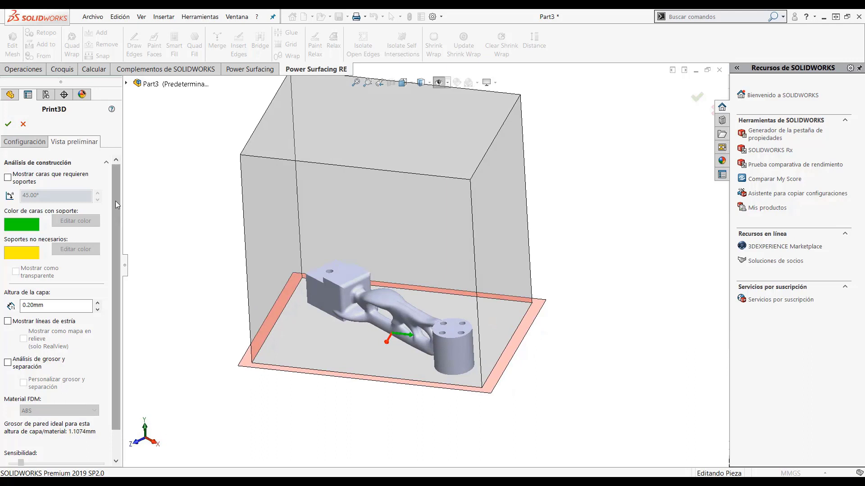
{"action": "left_click", "coordinate": [8, 177]}
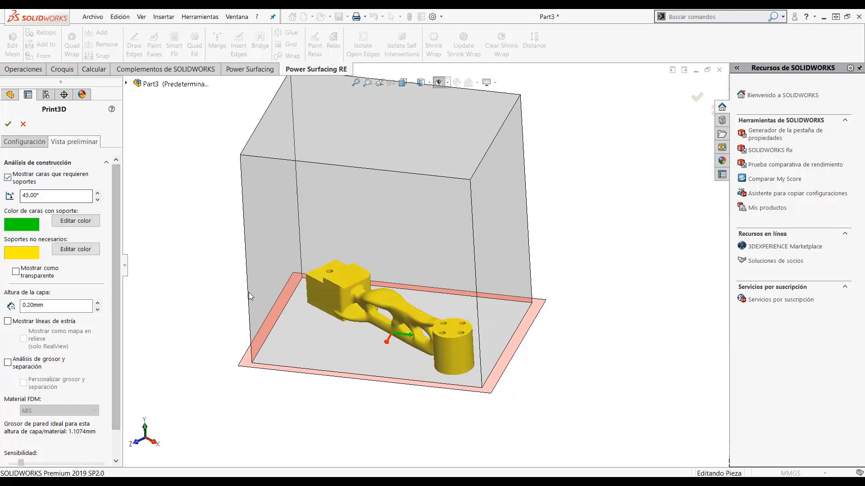
{"action": "middle_click_drag", "start_coordinate": [250, 296], "coordinate": [247, 187]}
{"action": "scroll", "coordinate": [413, 322], "scroll_direction": "down", "scroll_amount": 3}
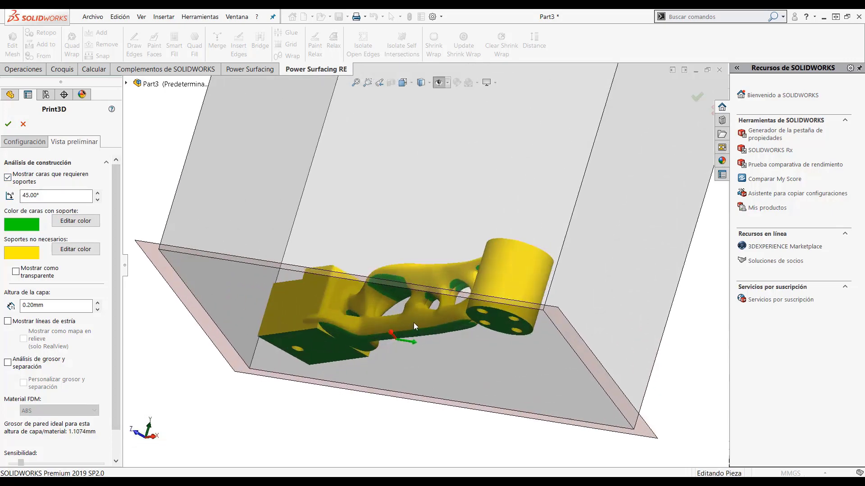
{"action": "scroll", "coordinate": [443, 317], "scroll_direction": "down", "scroll_amount": 3}
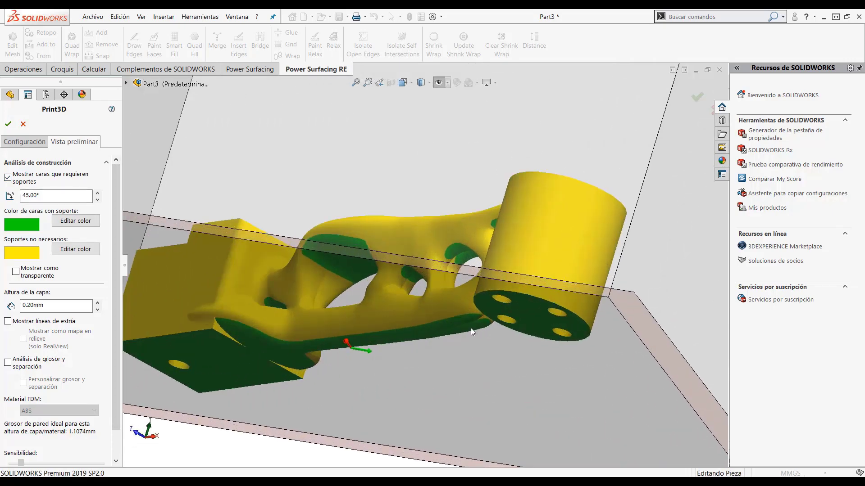
{"action": "middle_click_drag", "start_coordinate": [501, 326], "coordinate": [510, 350]}
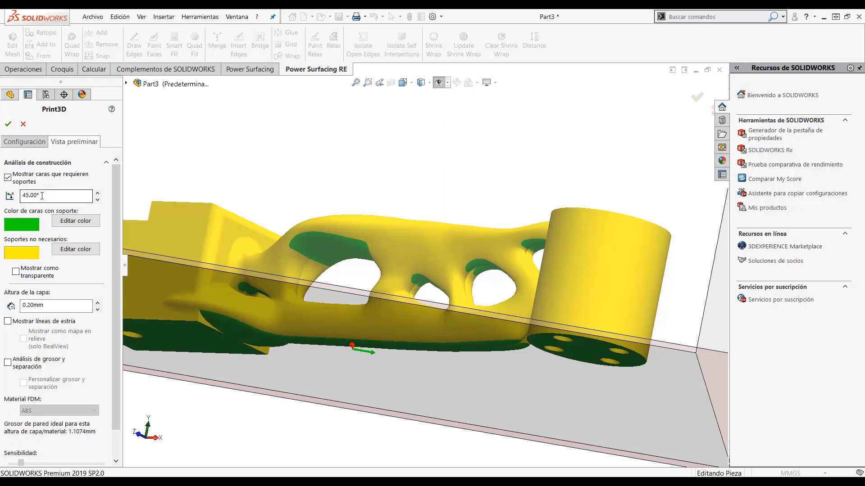
- Try a support angle of 76° from the vertical for the faces requiring supports
{"action": "left_click", "coordinate": [97, 193]}
{"action": "left_click", "coordinate": [97, 194]}
{"action": "left_click", "coordinate": [98, 193]}
{"action": "left_click", "coordinate": [97, 193]}
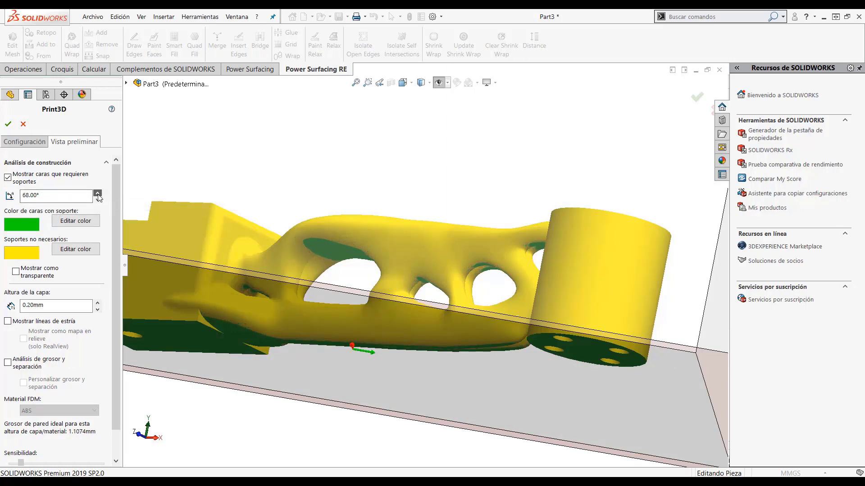
{"action": "left_click", "coordinate": [97, 193]}
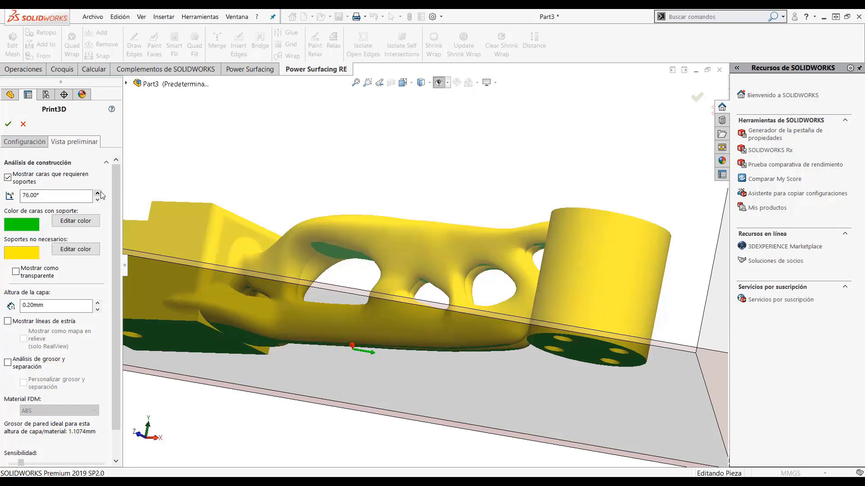
- Set the support angle to 25° and show the faces that need no supports as transparent
{"action": "left_click", "coordinate": [99, 199]}
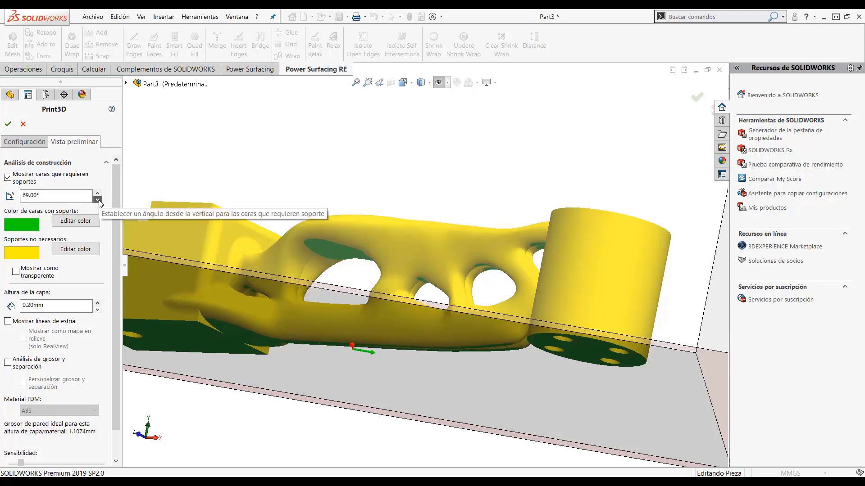
{"action": "left_click", "coordinate": [98, 199]}
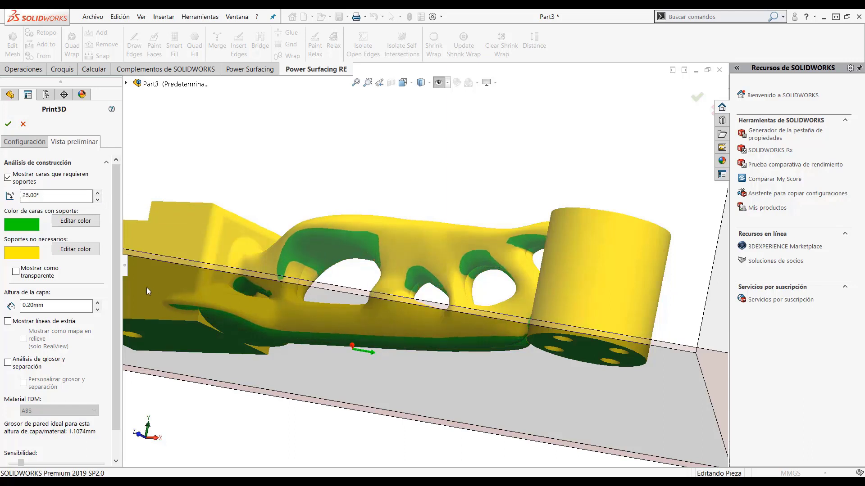
{"action": "left_click", "coordinate": [16, 272]}
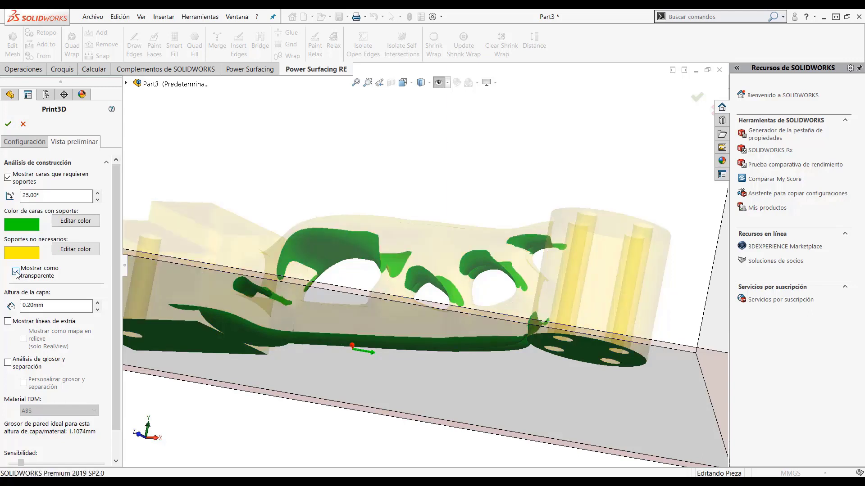
- Turn off the transparent display of faces needing no supports, and show the layer striation lines on the arm
{"action": "left_click", "coordinate": [16, 272]}
{"action": "left_click", "coordinate": [17, 272]}
{"action": "left_click", "coordinate": [17, 272]}
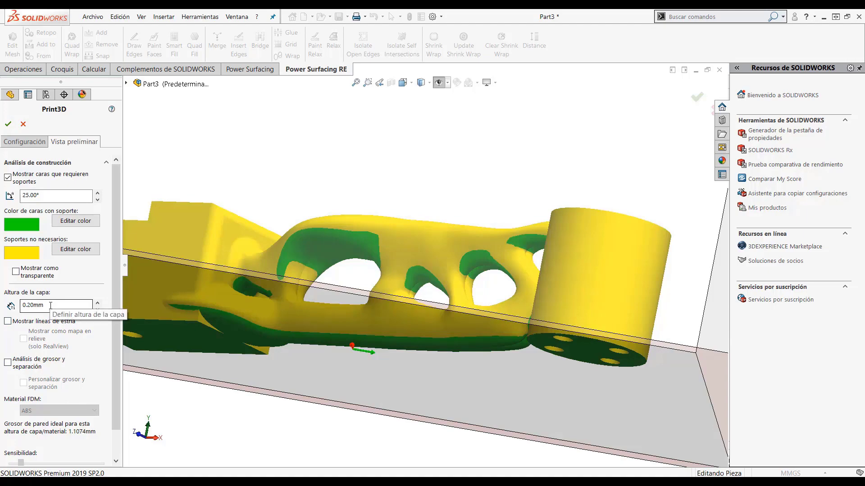
{"action": "left_click", "coordinate": [8, 321]}
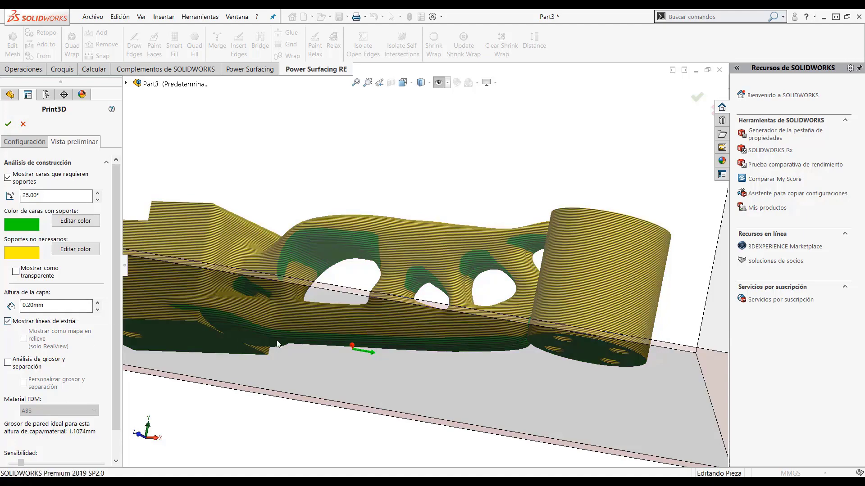
{"action": "middle_click_drag", "start_coordinate": [278, 344], "coordinate": [291, 379]}
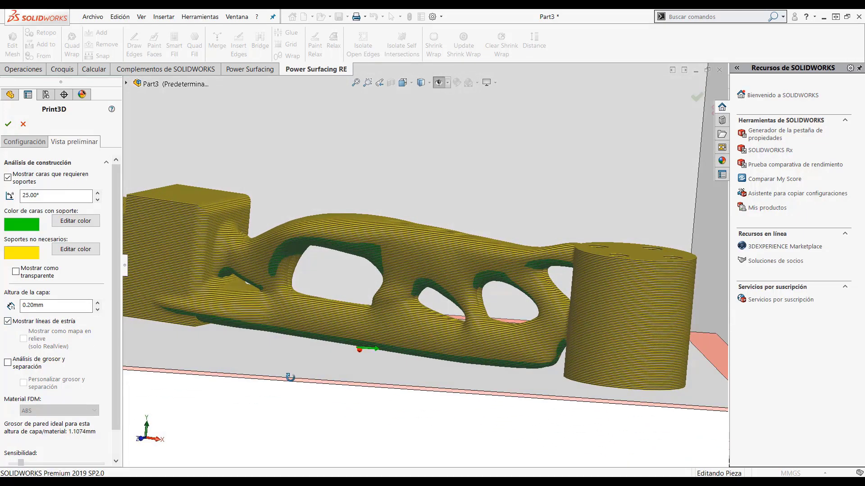
- Try a layer height of 0.3 mm for the striation lines, and restore it to 0.2 mm
{"action": "double_click", "coordinate": [54, 305]}
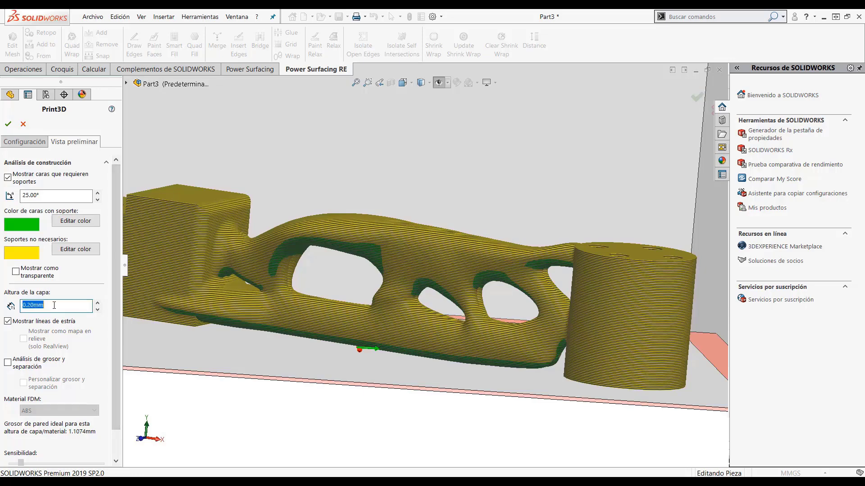
{"action": "type", "text": "0.3"}
{"action": "key", "text": "Return"}
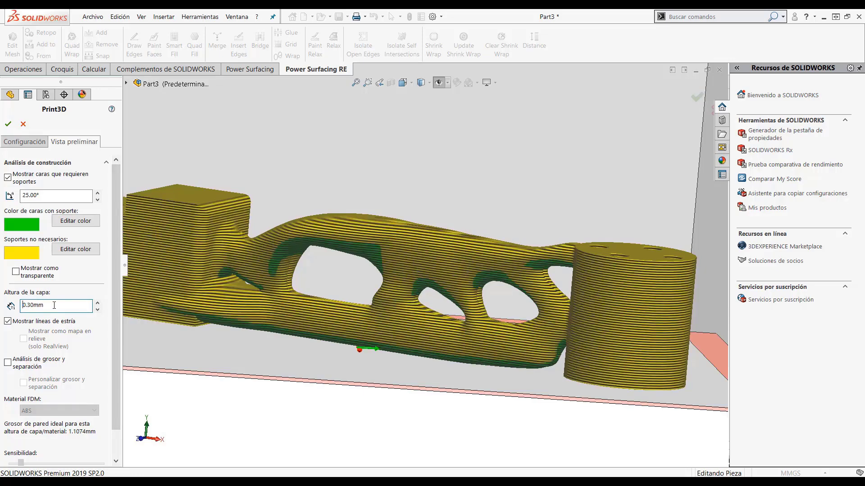
{"action": "double_click", "coordinate": [25, 305]}
{"action": "type", "text": "0.2"}
{"action": "key", "text": "Return"}
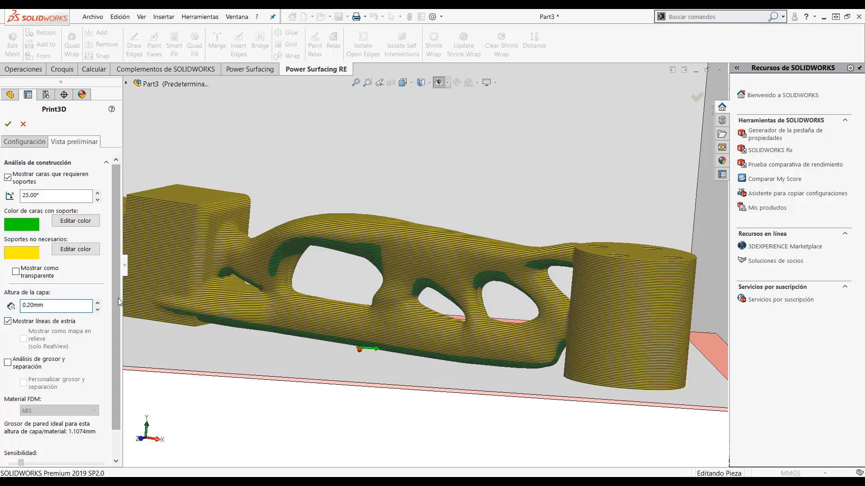
- Enable the thickness and gap analysis for the arm and accept the Print3D settings
{"action": "scroll", "coordinate": [115, 301], "scroll_direction": "down", "scroll_amount": 1}
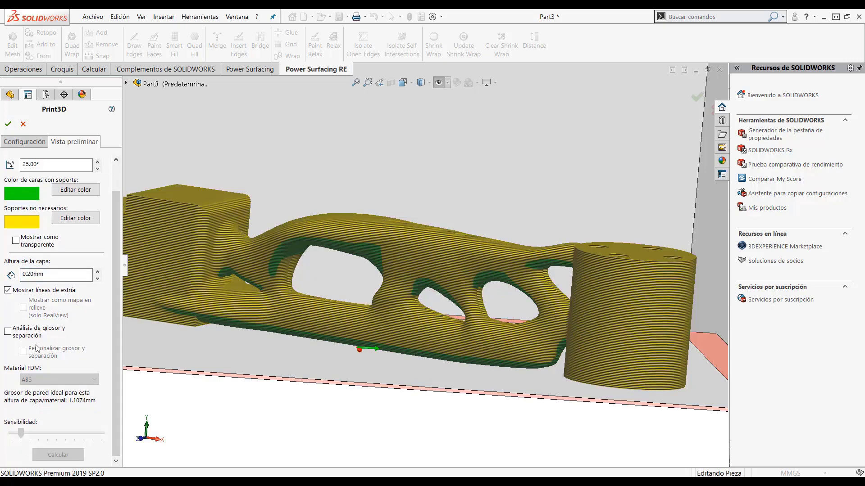
{"action": "left_click", "coordinate": [8, 332]}
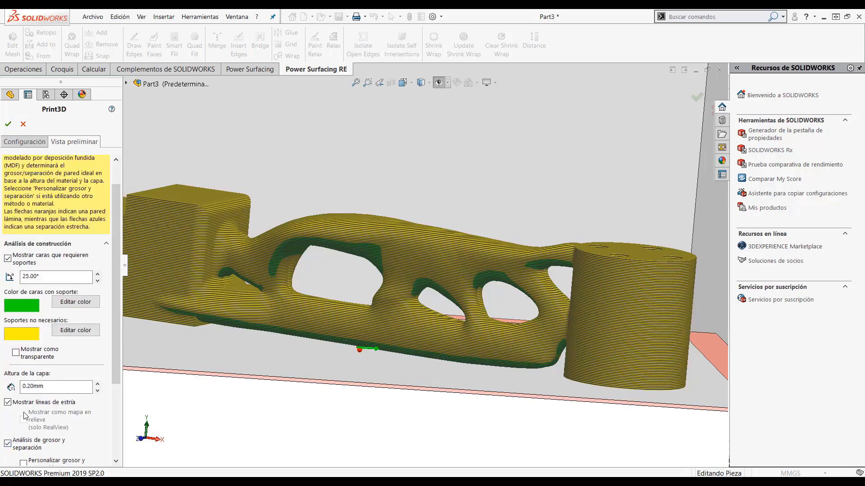
{"action": "scroll", "coordinate": [120, 348], "scroll_direction": "down", "scroll_amount": 3}
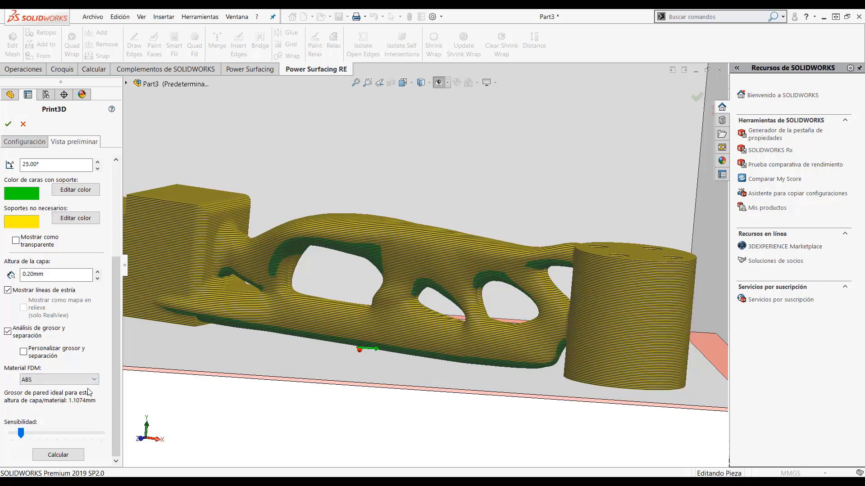
{"action": "middle_click_drag", "start_coordinate": [257, 414], "coordinate": [285, 388]}
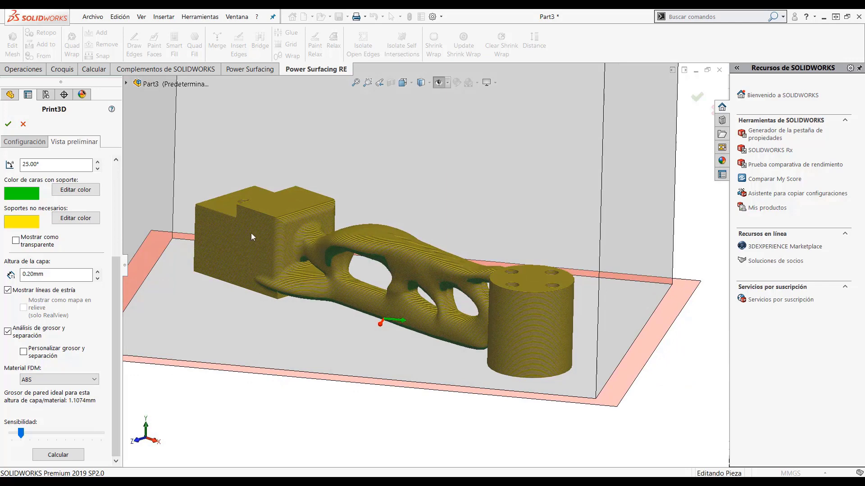
{"action": "left_click", "coordinate": [8, 125]}
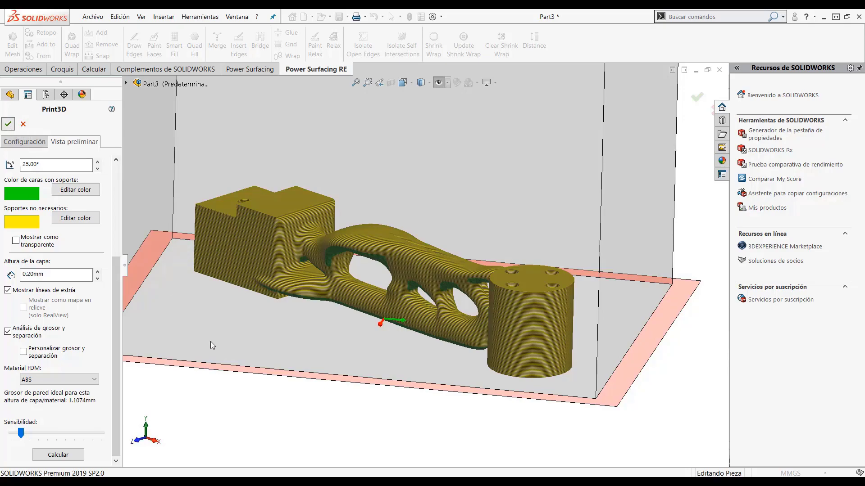